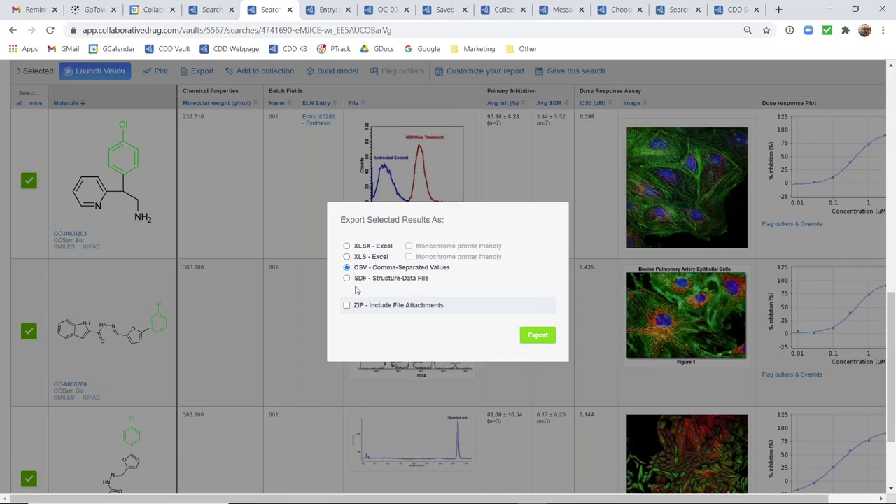
Step: Save the three selected results as a new collection named "My Best Candidates in Nov" in the NK2 project
{"action": "left_click", "coordinate": [594, 318]}
{"action": "left_click", "coordinate": [265, 77]}
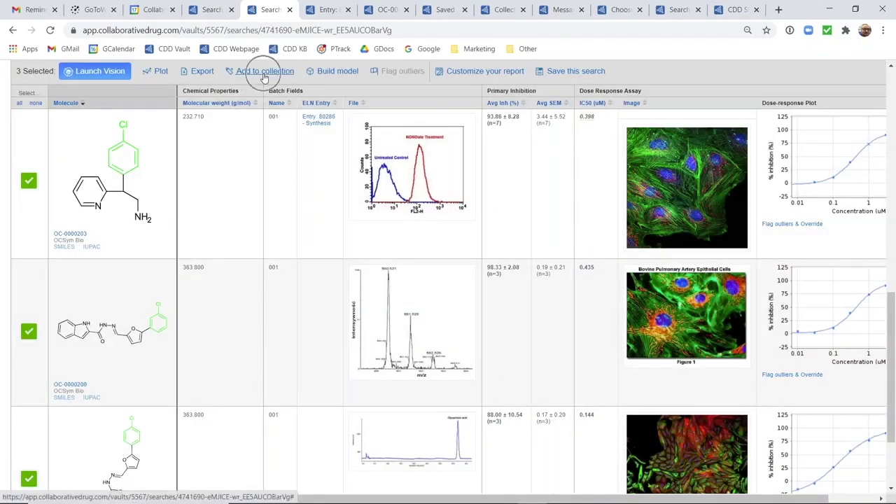
{"action": "left_click", "coordinate": [265, 77]}
{"action": "left_click", "coordinate": [265, 72]}
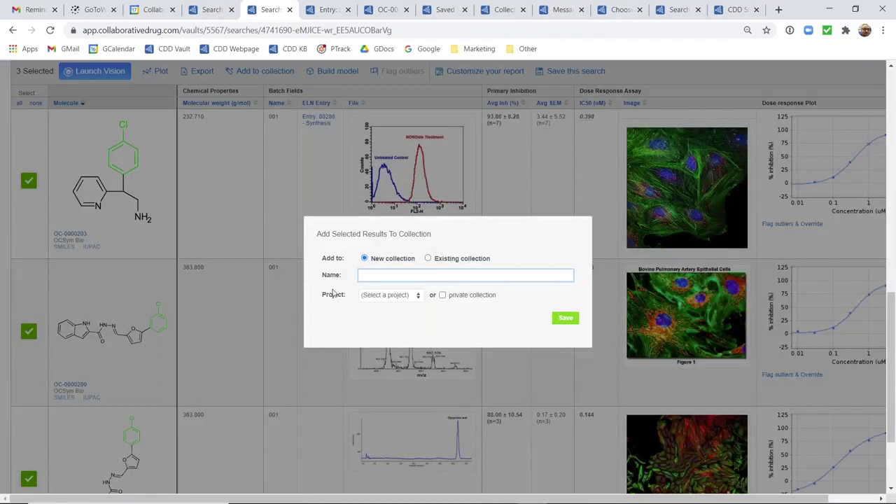
{"action": "type", "text": "My "}
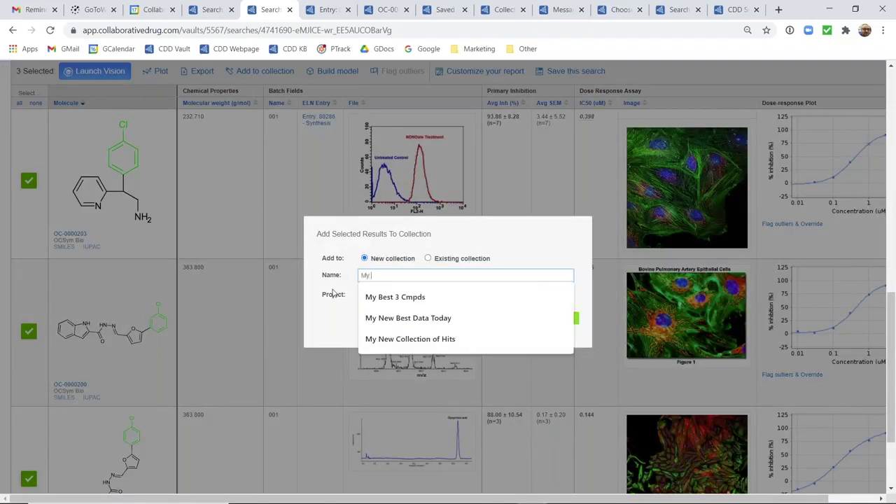
{"action": "type", "text": "Best Cardidate"}
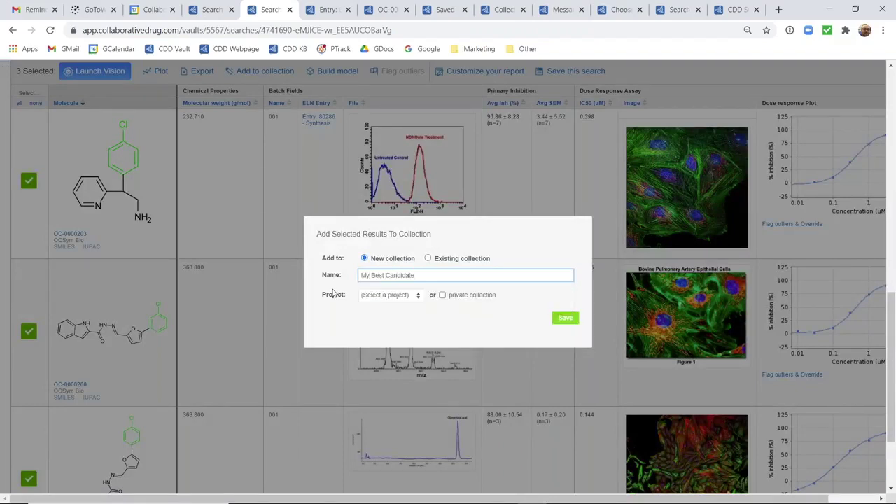
{"action": "type", "text": "s in Nov"}
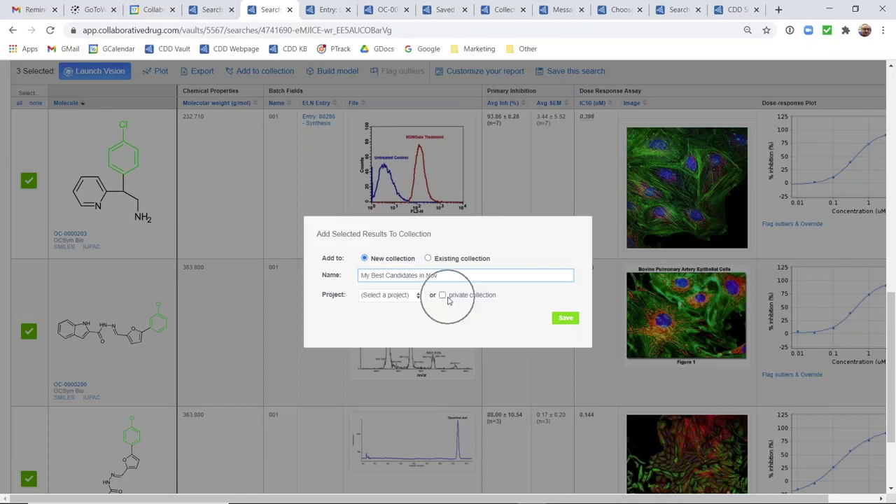
{"action": "left_click", "coordinate": [419, 299]}
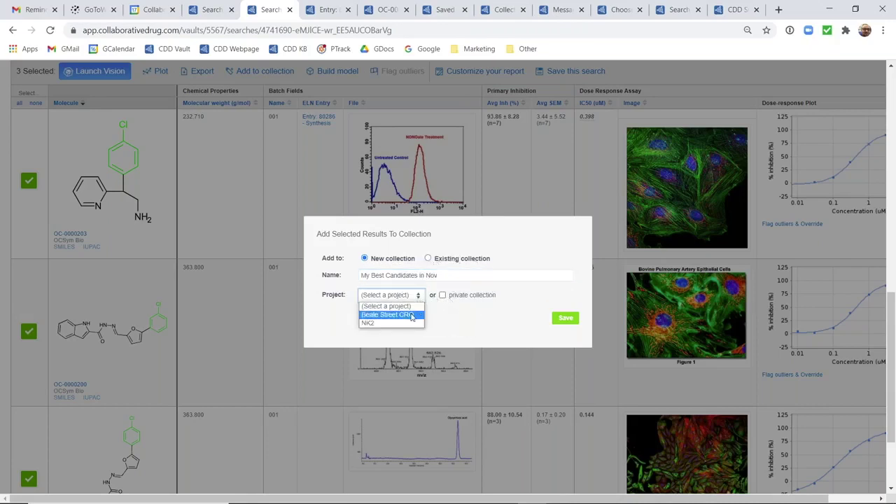
{"action": "left_click", "coordinate": [407, 324]}
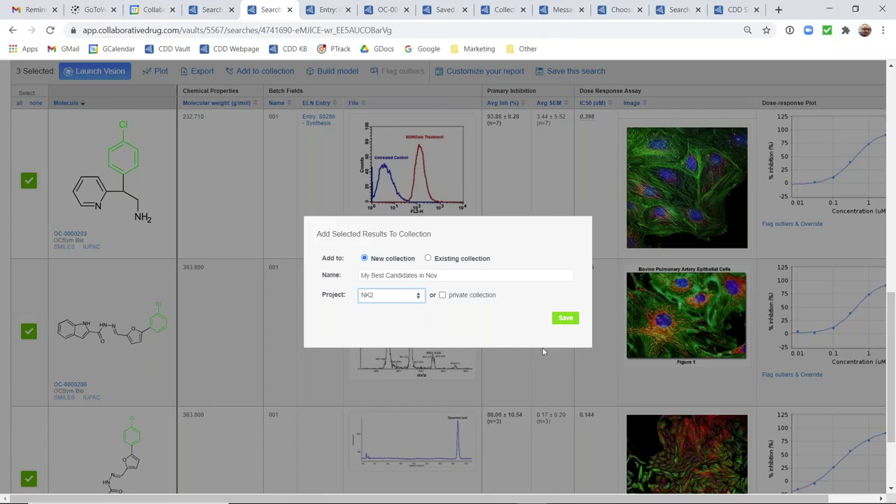
{"action": "left_click", "coordinate": [566, 318]}
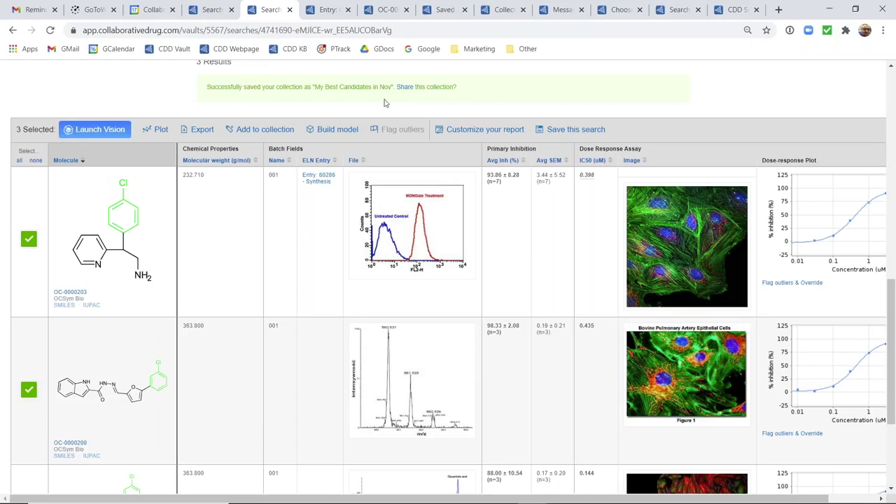
Step: Start sharing the saved collection and include one more colleague in the message's email notifications
{"action": "left_click", "coordinate": [412, 91]}
{"action": "left_click", "coordinate": [403, 91]}
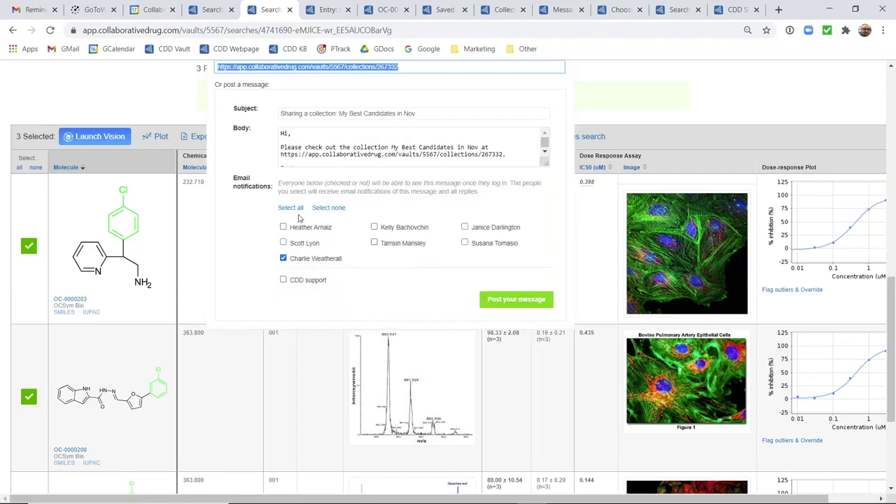
{"action": "left_click", "coordinate": [375, 243]}
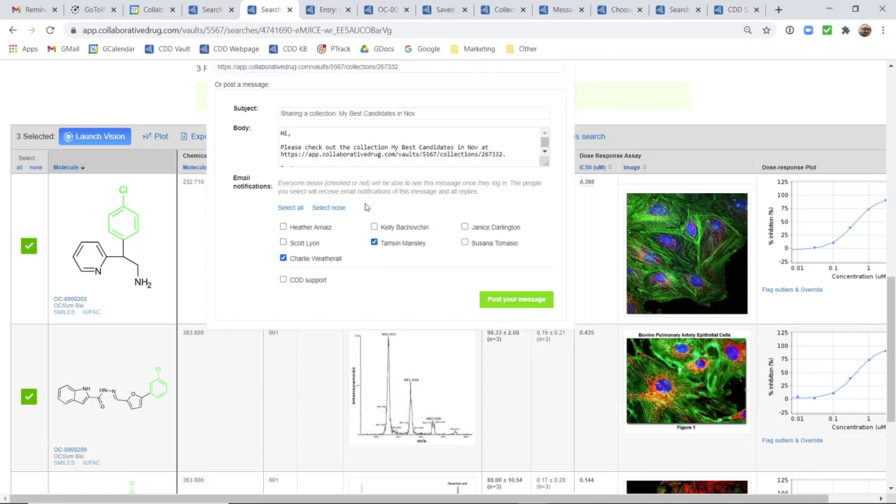
Step: Add the colleague's first name and "- please review these ASAP!" to the greeting in the message body
{"action": "left_click", "coordinate": [321, 132]}
{"action": "type", "text": "Ta"}
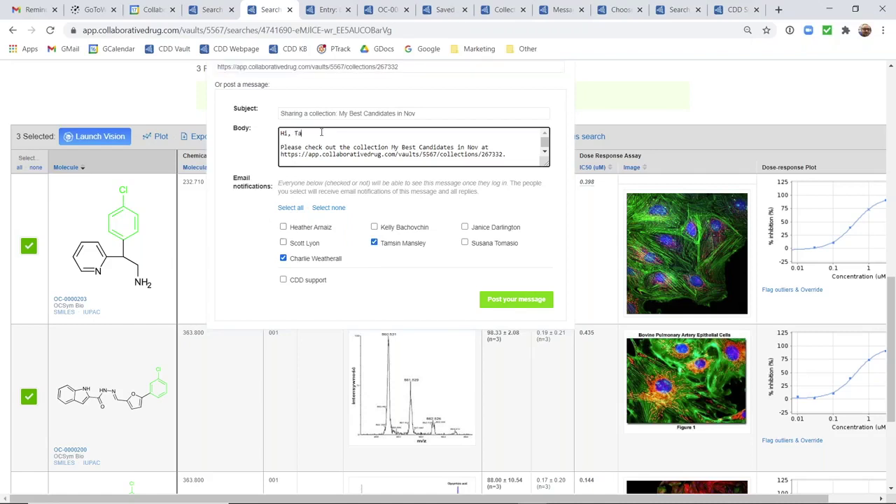
{"action": "type", "text": "msin a please review these SA"}
{"action": "key", "text": "BackSpace"}
{"action": "type", "text": "SAP"}
{"action": "left_click", "coordinate": [322, 132]}
{"action": "type", "text": "-"}
{"action": "key", "text": "End"}
{"action": "type", "text": "!"}
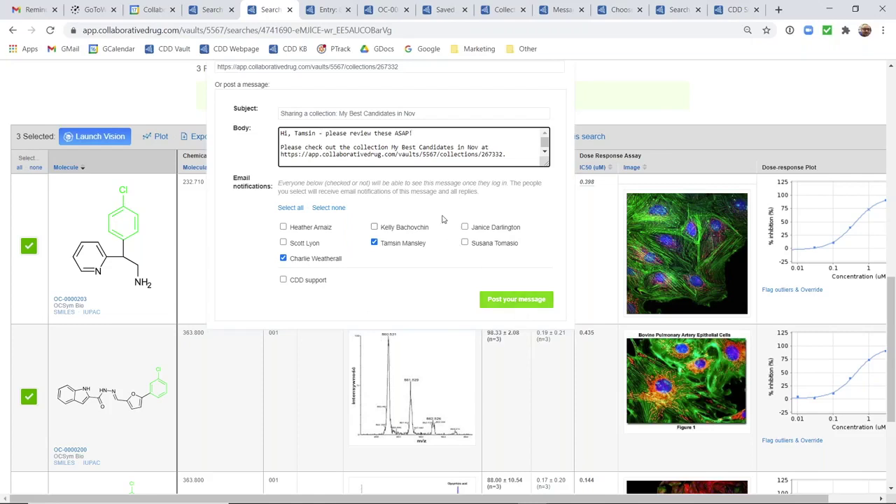
Step: Highlight the collection link in the message body and dismiss the sharing form without posting
{"action": "left_click_drag", "start_coordinate": [504, 155], "coordinate": [280, 138]}
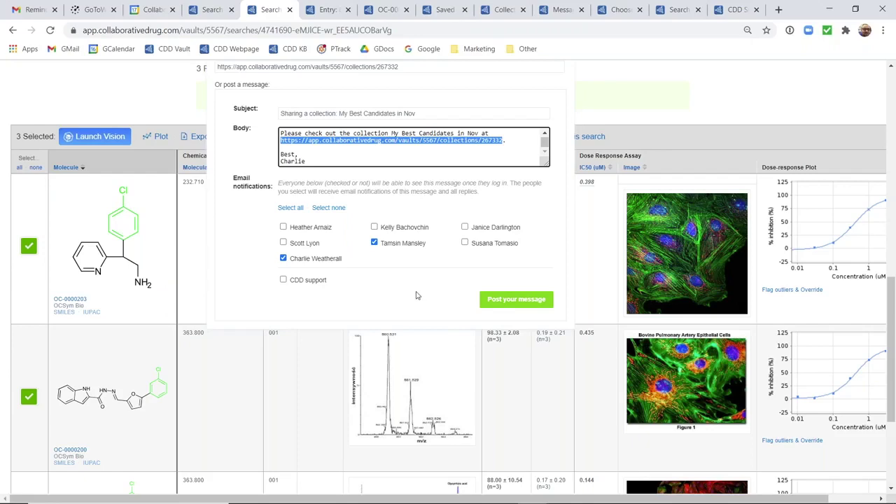
{"action": "scroll", "coordinate": [418, 295], "scroll_direction": "up", "scroll_amount": 1}
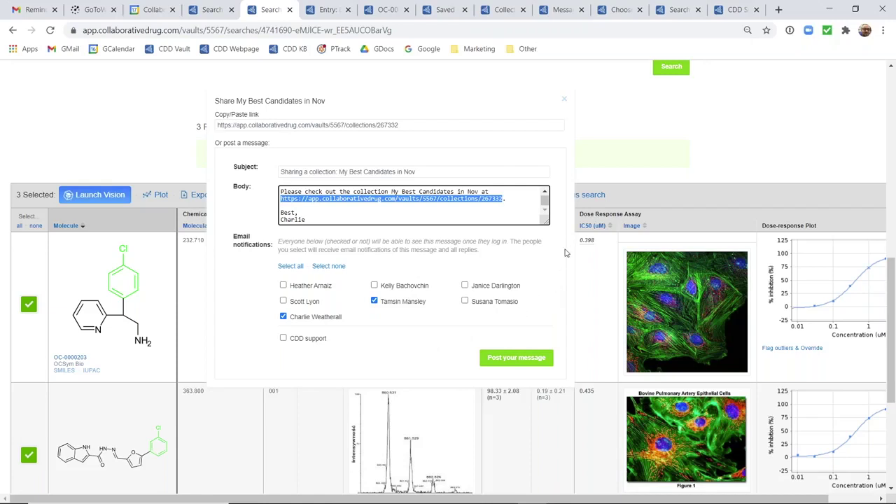
{"action": "left_click", "coordinate": [565, 101]}
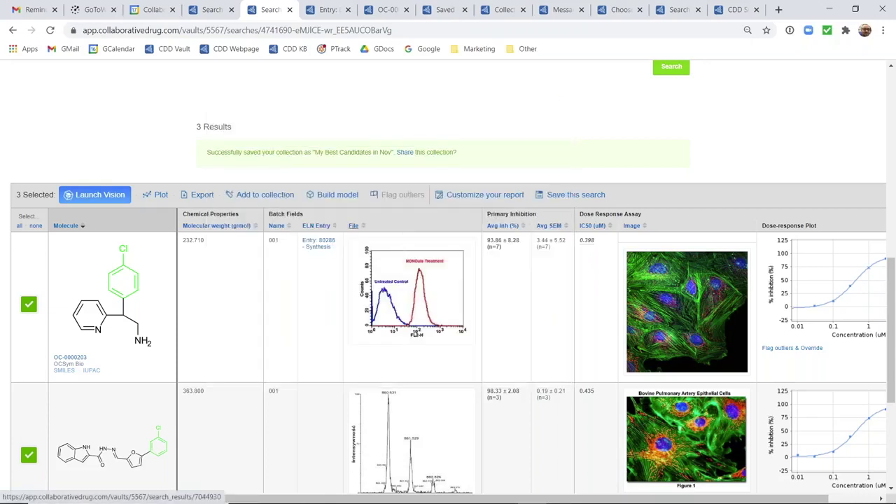
Step: Customize the report and include log D among the chemical properties
{"action": "left_click", "coordinate": [338, 201]}
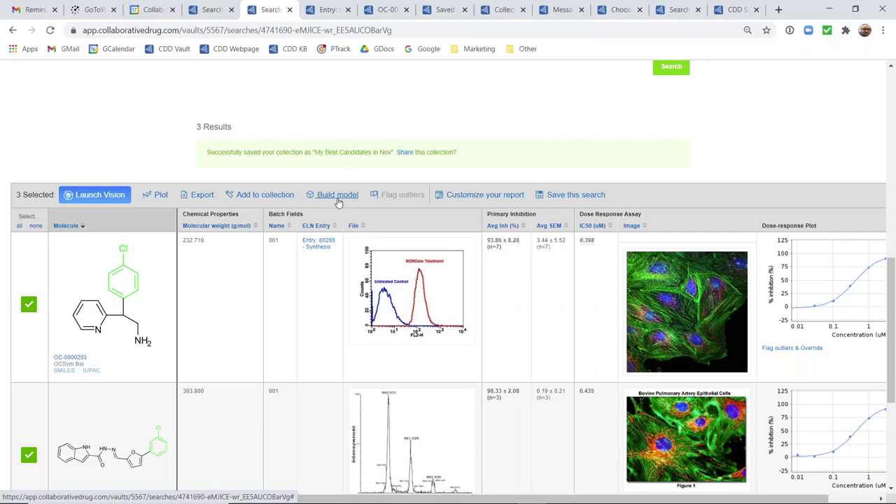
{"action": "left_click", "coordinate": [473, 198]}
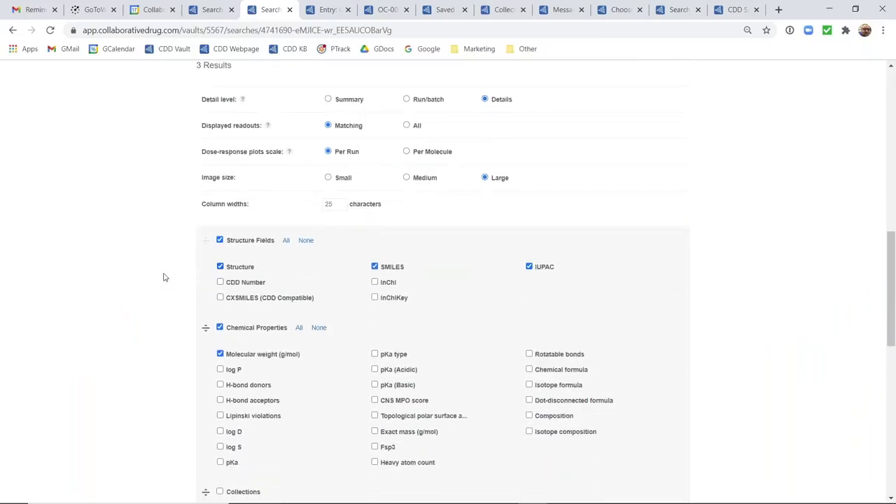
{"action": "scroll", "coordinate": [165, 274], "scroll_direction": "down", "scroll_amount": 1}
{"action": "scroll", "coordinate": [164, 274], "scroll_direction": "down", "scroll_amount": 2}
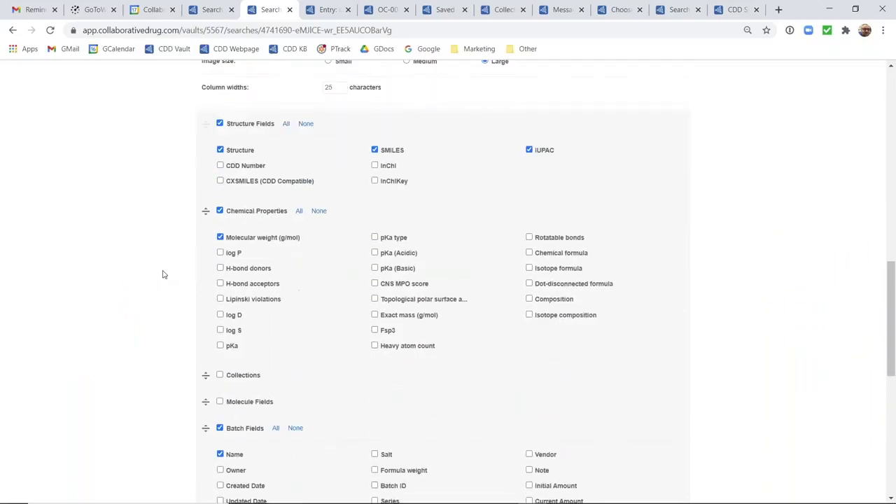
{"action": "scroll", "coordinate": [163, 274], "scroll_direction": "down", "scroll_amount": 1}
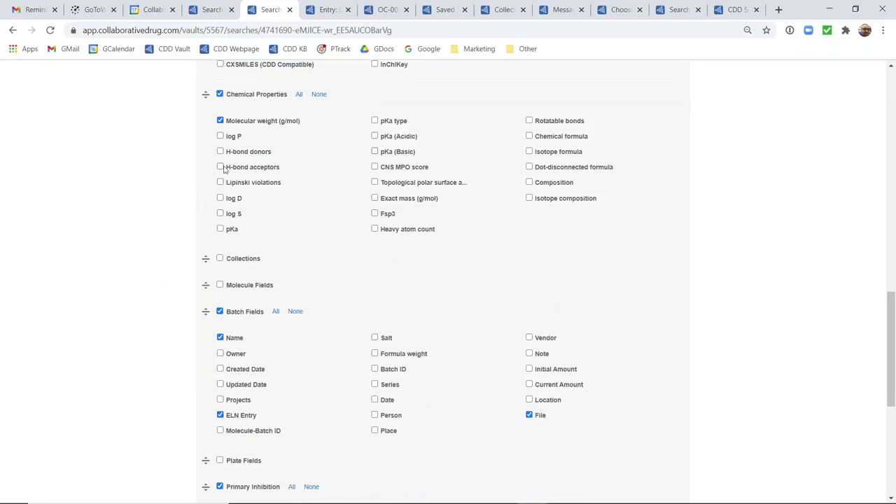
{"action": "left_click", "coordinate": [234, 200]}
{"action": "scroll", "coordinate": [159, 280], "scroll_direction": "down", "scroll_amount": 1}
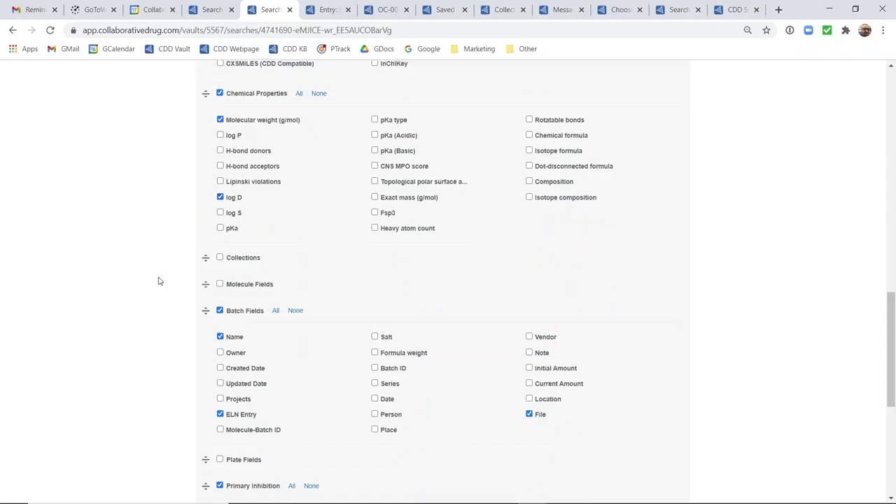
Step: Include Molecule-Batch ID among the batch fields and update the report
{"action": "scroll", "coordinate": [159, 280], "scroll_direction": "down", "scroll_amount": 1}
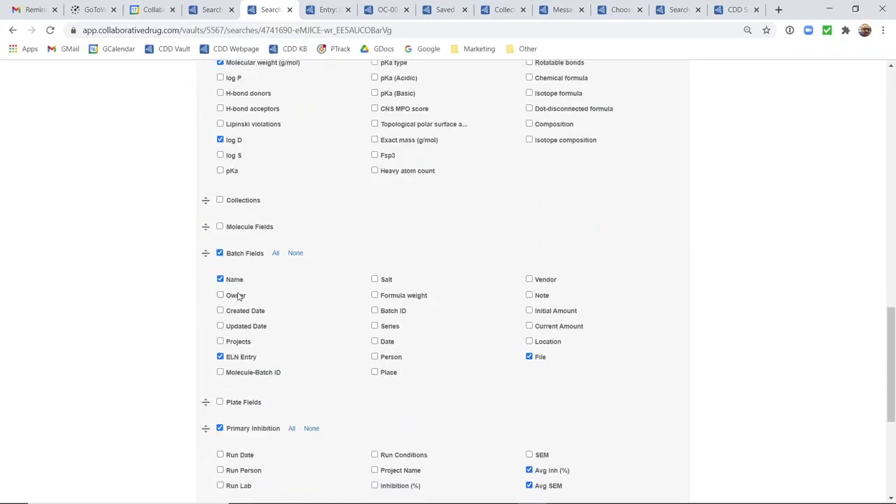
{"action": "left_click", "coordinate": [245, 378]}
{"action": "scroll", "coordinate": [292, 304], "scroll_direction": "down", "scroll_amount": 3}
{"action": "scroll", "coordinate": [291, 386], "scroll_direction": "down", "scroll_amount": 3}
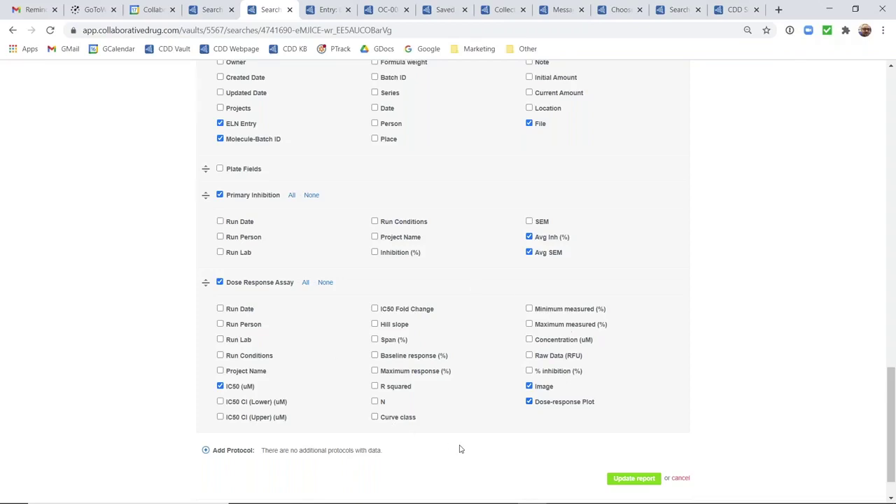
{"action": "left_click", "coordinate": [634, 480]}
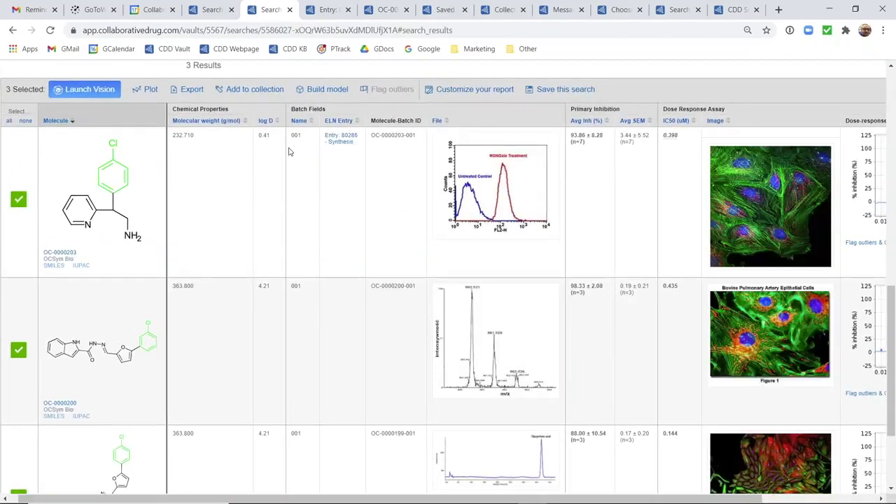
Step: Review the report's Molecule-Batch ID column and the search's protocol, structure, chemical property, collection and keyword criteria
{"action": "left_click", "coordinate": [406, 143]}
{"action": "left_click", "coordinate": [406, 145]}
{"action": "left_click", "coordinate": [571, 89]}
{"action": "scroll", "coordinate": [600, 250], "scroll_direction": "up", "scroll_amount": 4}
{"action": "scroll", "coordinate": [264, 275], "scroll_direction": "up", "scroll_amount": 5}
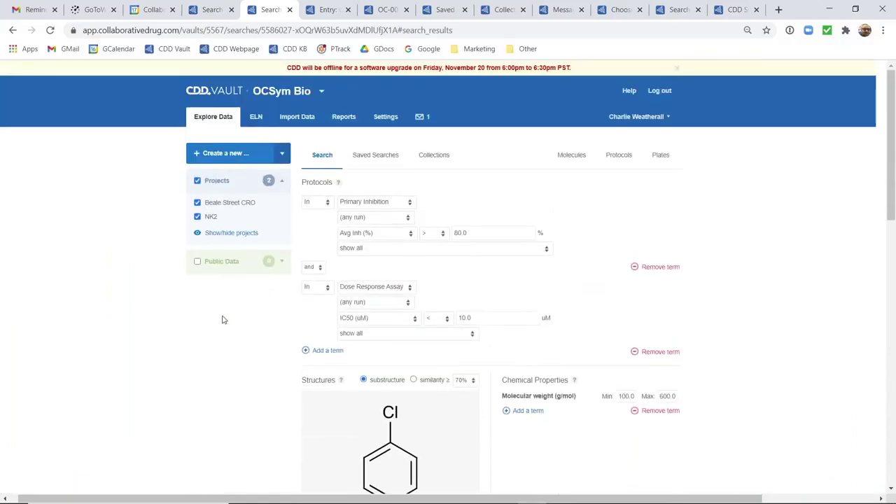
{"action": "left_click_drag", "start_coordinate": [890, 207], "coordinate": [888, 215]}
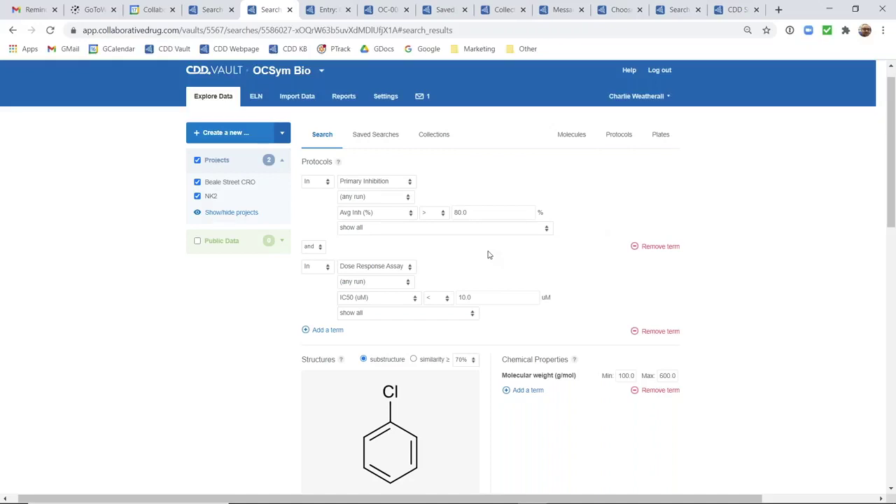
{"action": "left_click", "coordinate": [317, 181]}
{"action": "left_click", "coordinate": [314, 246]}
{"action": "left_click", "coordinate": [353, 249]}
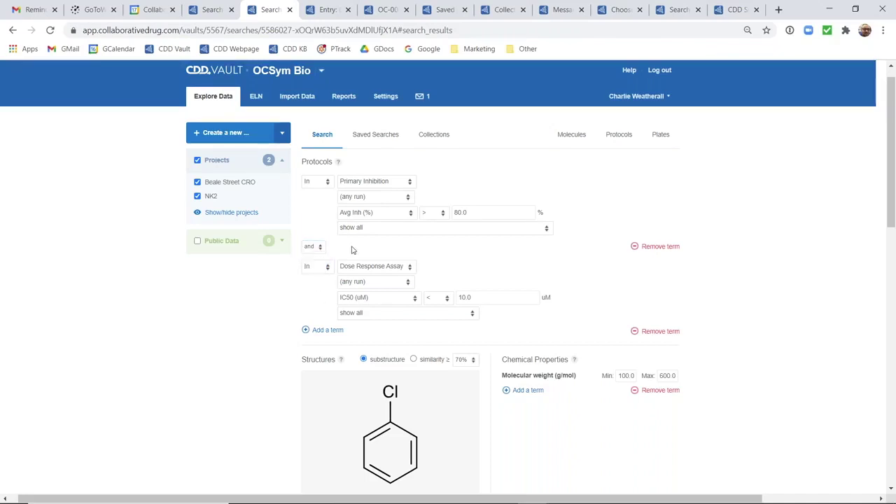
{"action": "left_click", "coordinate": [336, 405]}
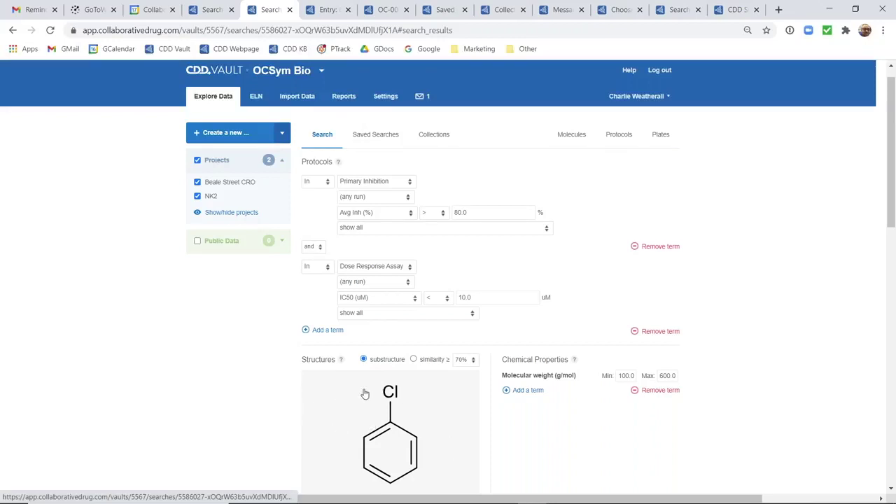
{"action": "left_click", "coordinate": [382, 362]}
{"action": "left_click", "coordinate": [430, 366]}
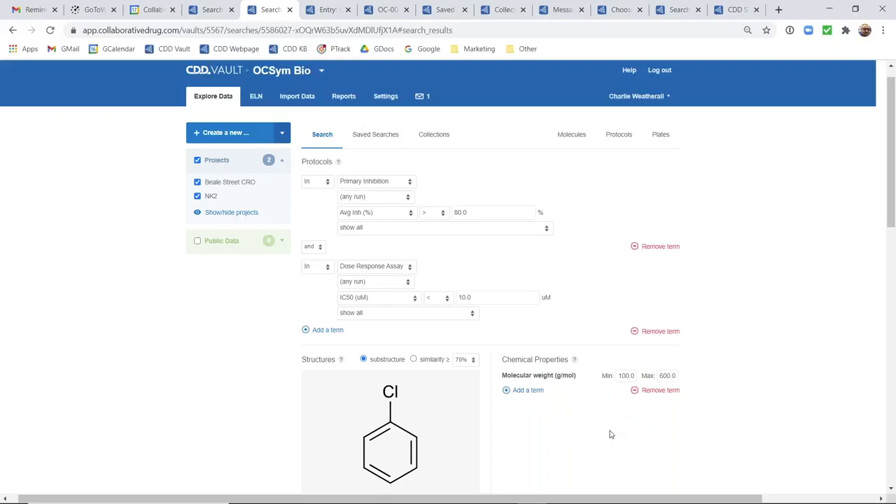
{"action": "scroll", "coordinate": [606, 436], "scroll_direction": "down", "scroll_amount": 3}
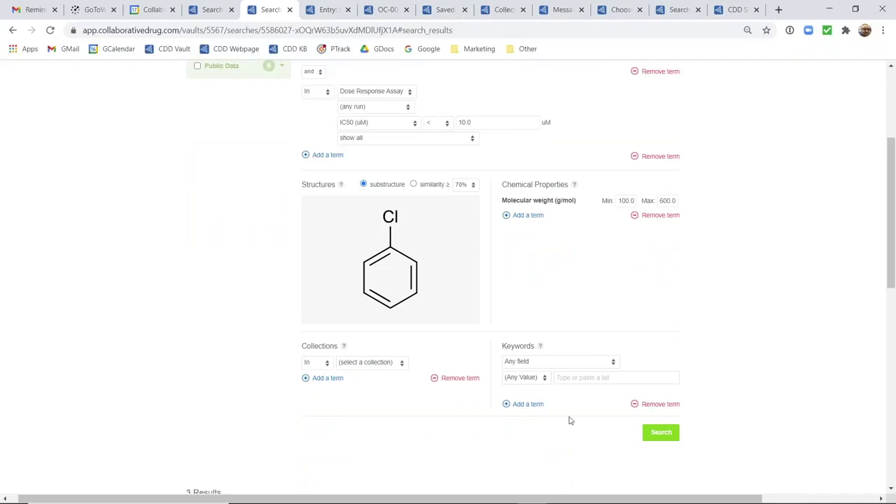
{"action": "scroll", "coordinate": [570, 420], "scroll_direction": "up", "scroll_amount": 3}
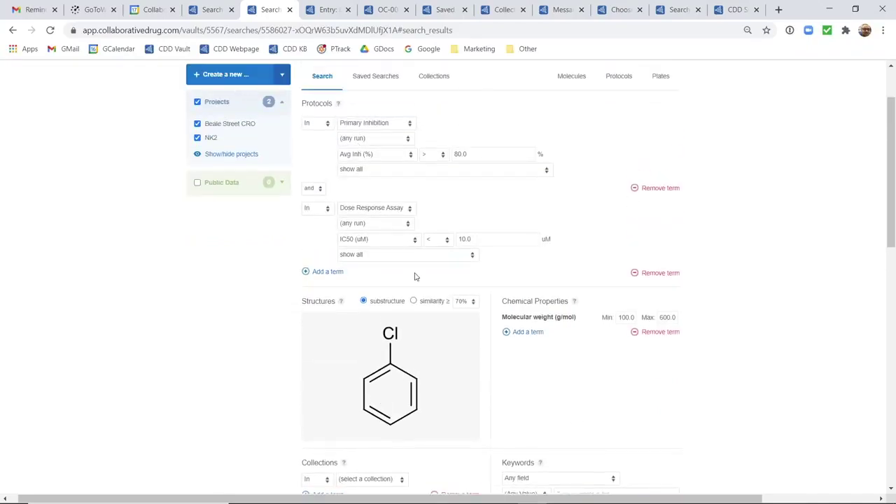
{"action": "scroll", "coordinate": [354, 210], "scroll_direction": "up", "scroll_amount": 1}
Step: Run a new search combining the Dose Response Assay and Primary Inhibition protocols with "and", for any run and any readout definition
{"action": "left_click", "coordinate": [322, 136]}
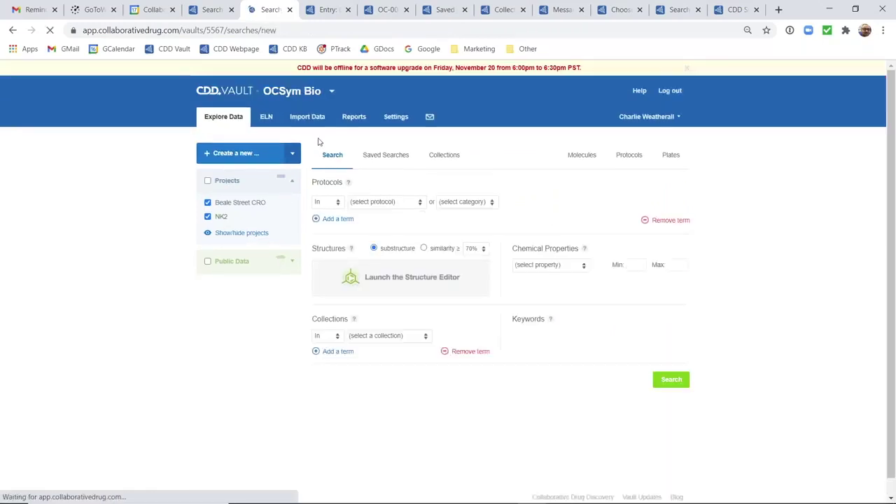
{"action": "left_click", "coordinate": [385, 202]}
{"action": "left_click", "coordinate": [382, 223]}
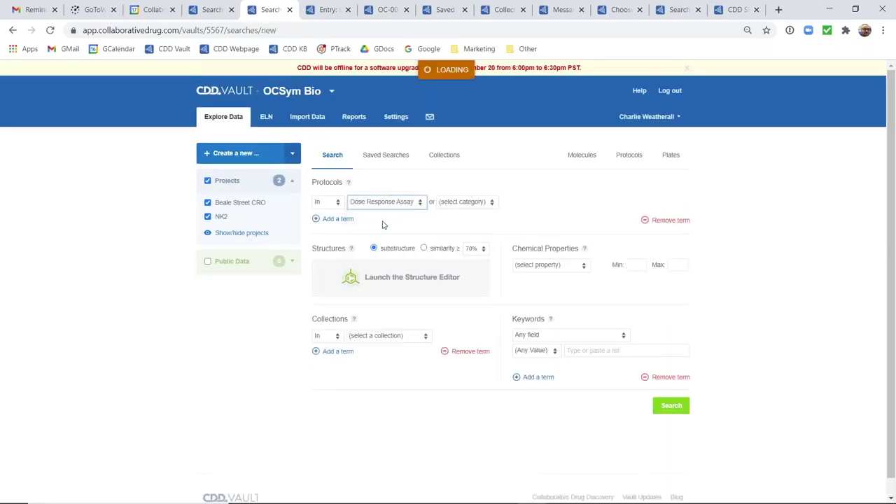
{"action": "left_click", "coordinate": [335, 249]}
{"action": "left_click", "coordinate": [381, 271]}
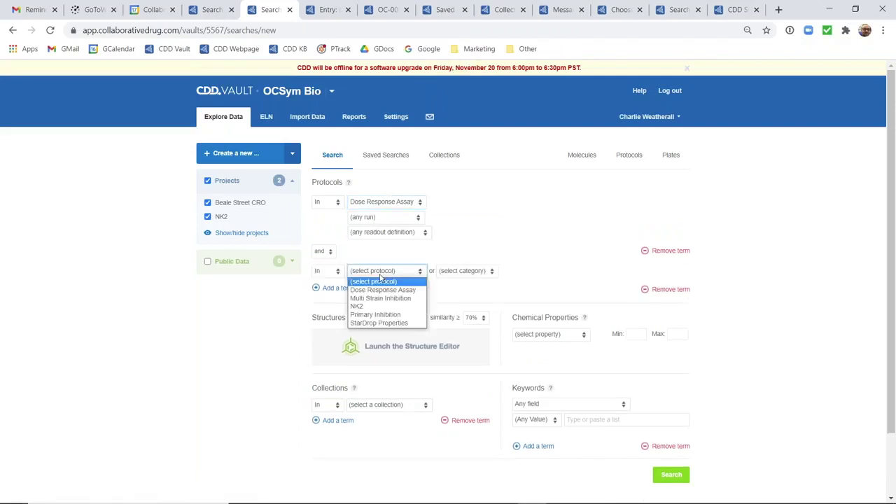
{"action": "left_click", "coordinate": [386, 314]}
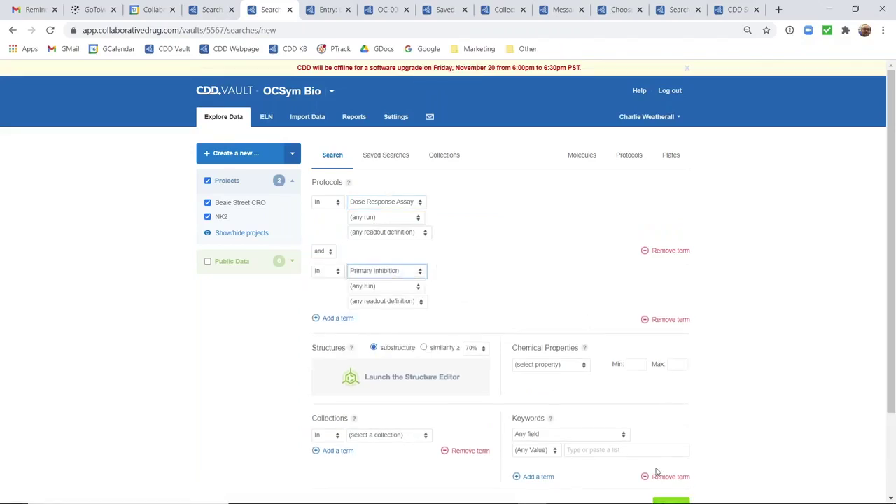
{"action": "scroll", "coordinate": [656, 473], "scroll_direction": "down", "scroll_amount": 1}
{"action": "left_click", "coordinate": [670, 446]}
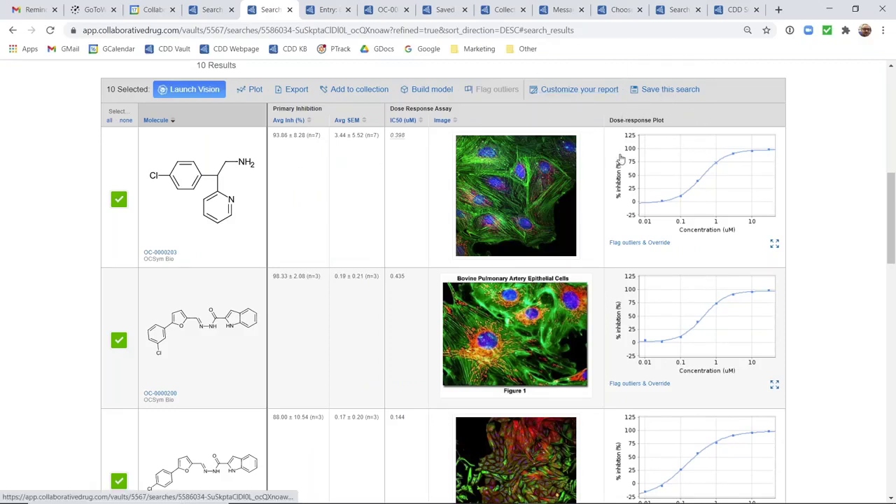
Step: Save this search to the NK2 project, naming it "Search for" followed by the colleague's first name
{"action": "left_click", "coordinate": [670, 89]}
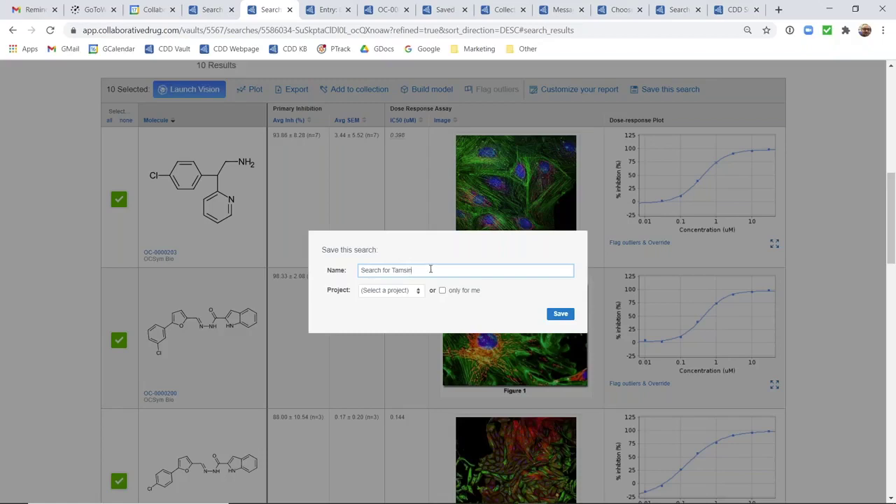
{"action": "left_click", "coordinate": [413, 292]}
{"action": "left_click", "coordinate": [412, 312]}
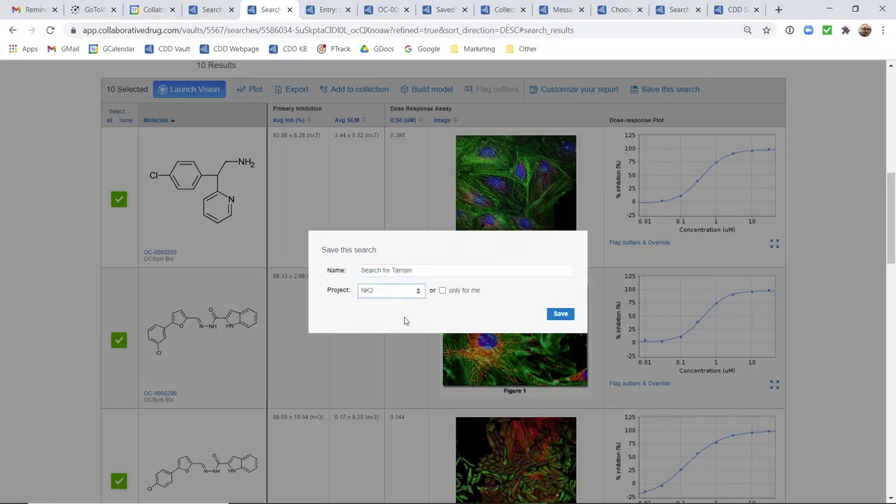
{"action": "left_click", "coordinate": [557, 316]}
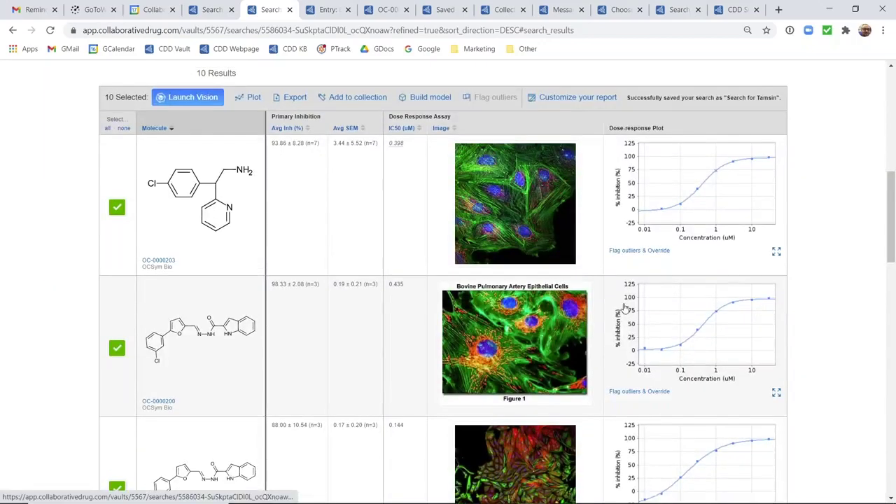
Step: Open the vault's list of saved searches to look over all of them
{"action": "scroll", "coordinate": [651, 233], "scroll_direction": "up", "scroll_amount": 1}
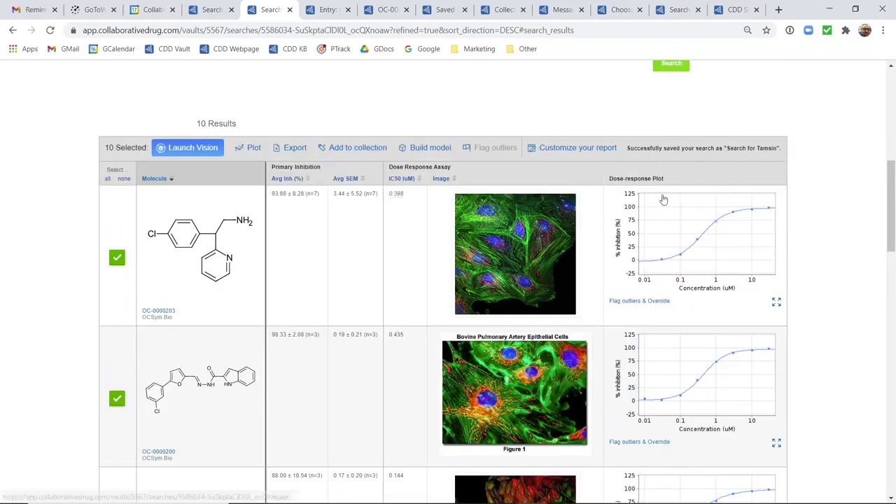
{"action": "scroll", "coordinate": [414, 214], "scroll_direction": "up", "scroll_amount": 6}
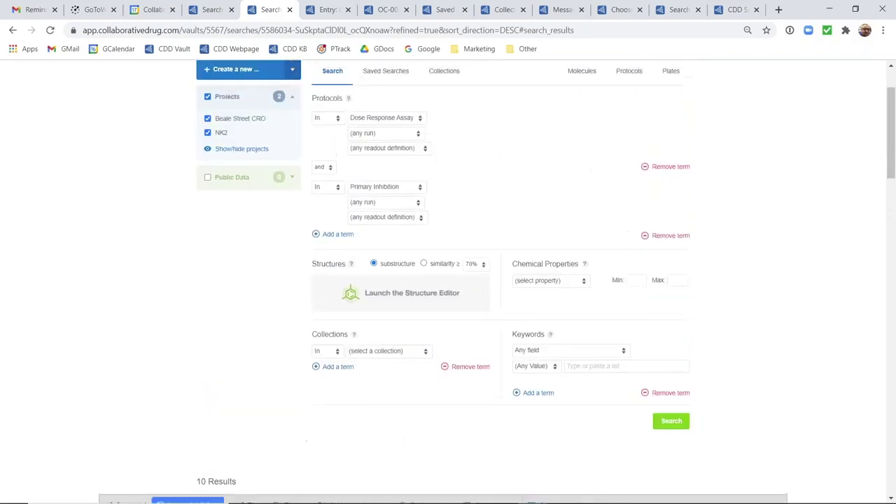
{"action": "left_click", "coordinate": [369, 158]}
{"action": "left_click", "coordinate": [371, 160]}
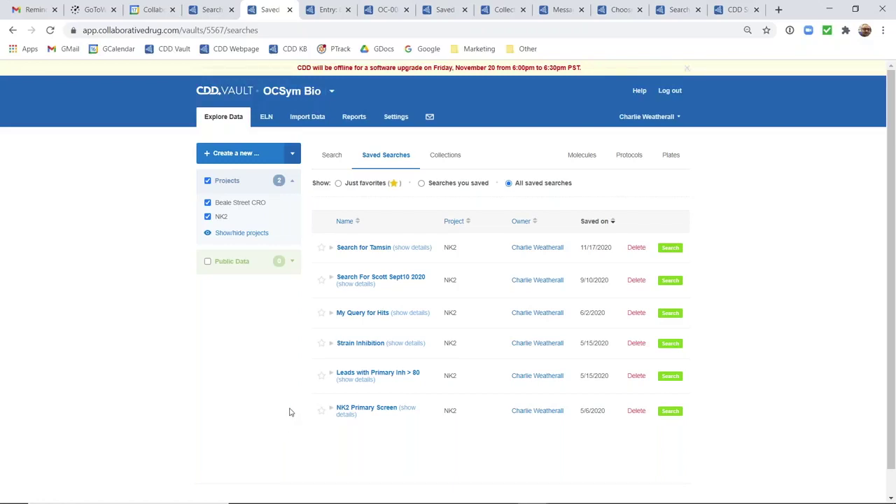
Step: Switch to the other browser window and examine the two entities' report from the batch fields across to the publications columns
{"action": "key", "text": "alt+Tab"}
{"action": "key", "text": "alt+Tab"}
{"action": "key", "text": "alt+Tab"}
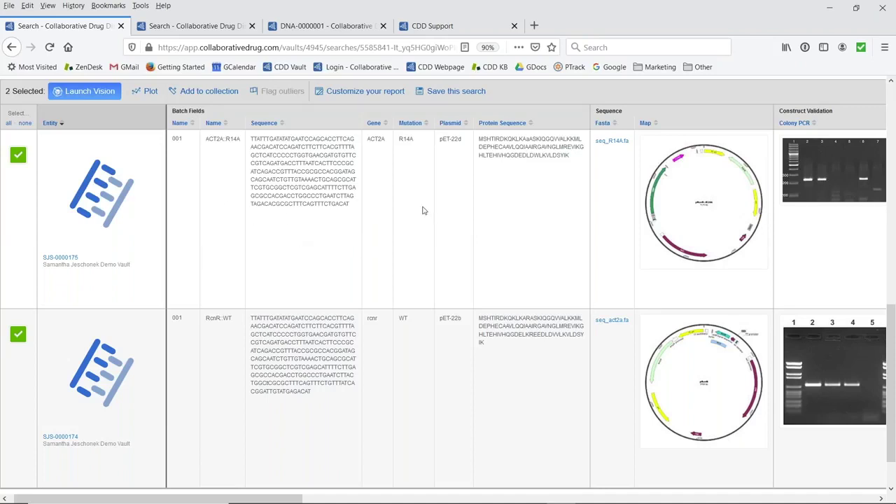
{"action": "left_click", "coordinate": [456, 139]}
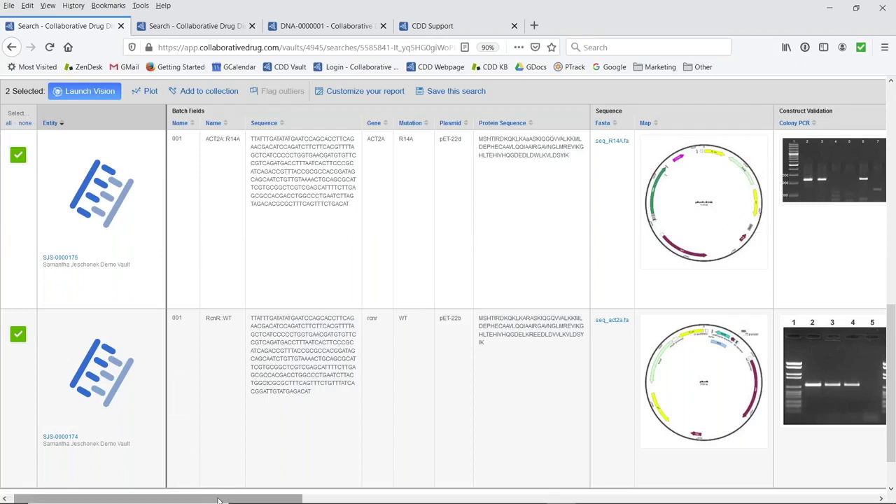
{"action": "left_click_drag", "start_coordinate": [218, 500], "coordinate": [800, 502]}
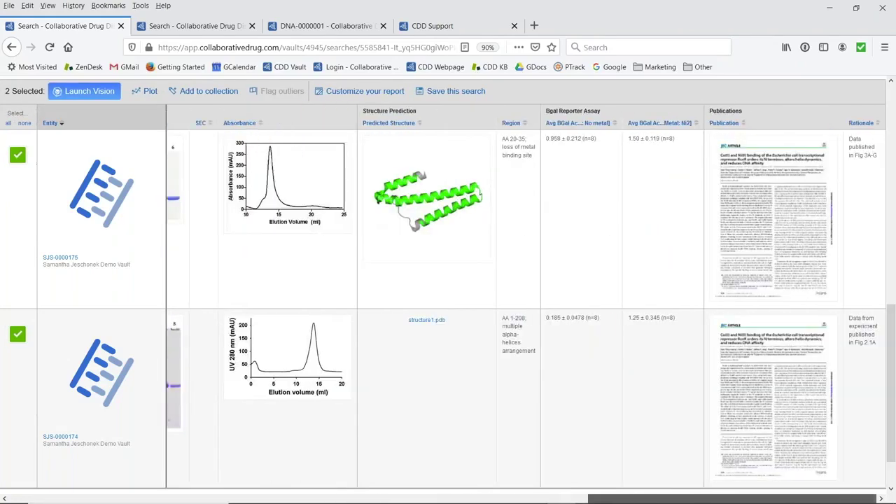
{"action": "left_click_drag", "start_coordinate": [672, 499], "coordinate": [60, 494]}
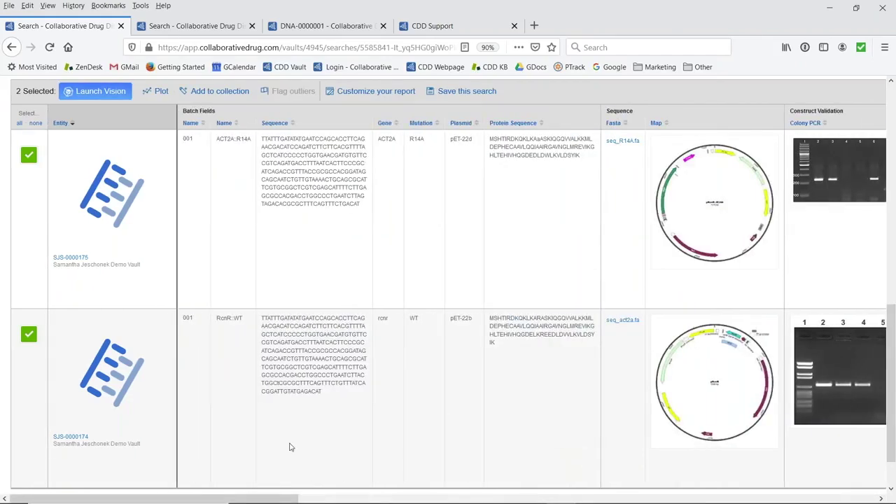
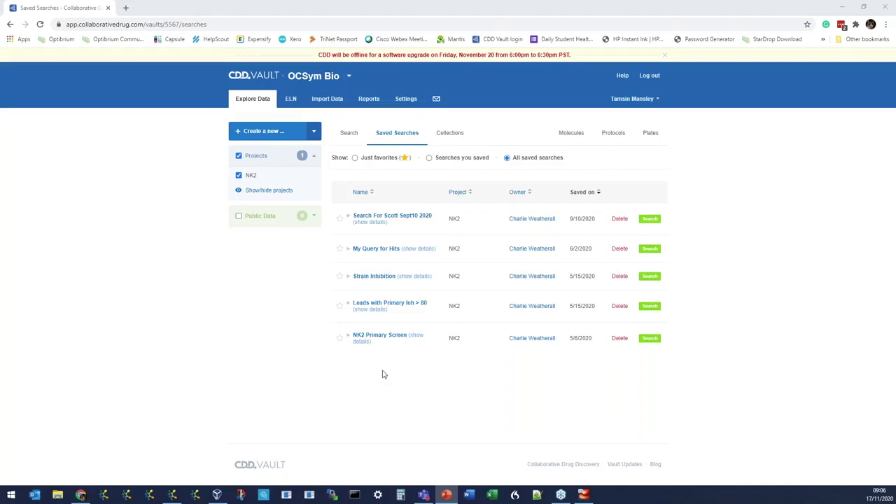
Step: Switch to StarDrop, start a CDD Vault search and choose the vault to query
{"action": "left_click", "coordinate": [171, 496]}
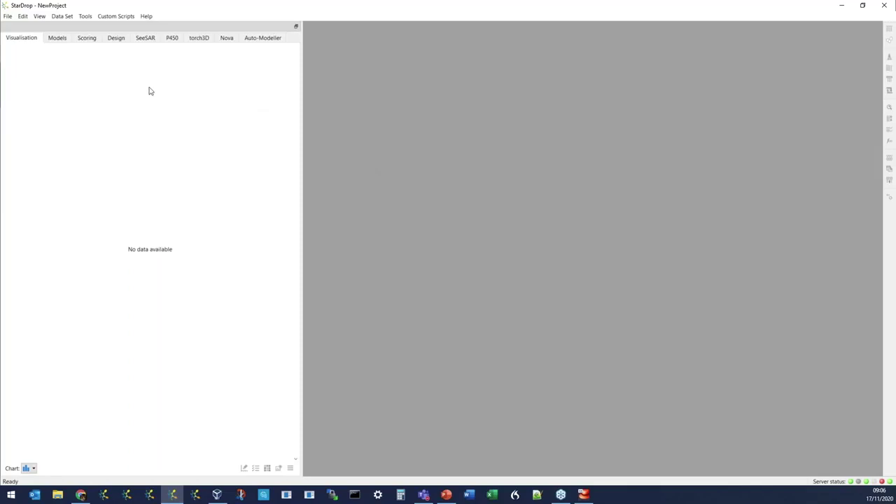
{"action": "left_click", "coordinate": [117, 17]}
{"action": "mouse_move", "coordinate": [124, 27]}
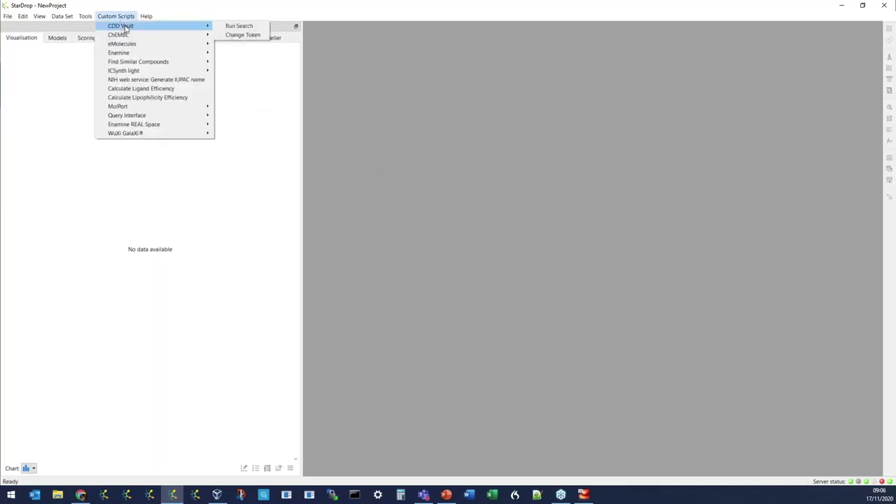
{"action": "left_click", "coordinate": [238, 27]}
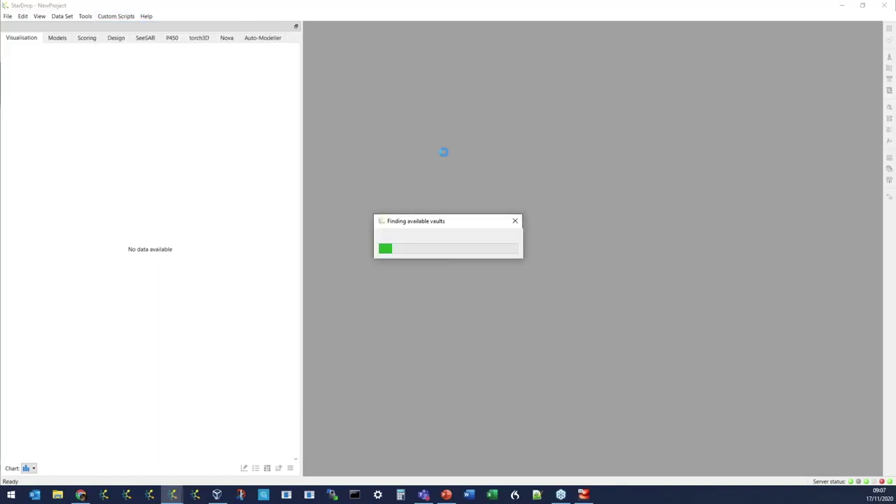
{"action": "left_click", "coordinate": [405, 220]}
{"action": "left_click", "coordinate": [458, 275]}
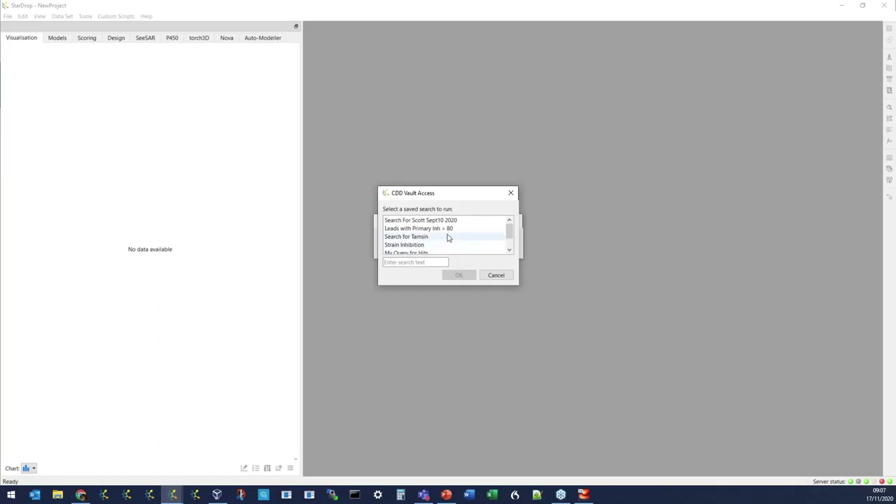
Step: Run the saved search NK2 Primary Screen to import its compounds as a data set
{"action": "scroll", "coordinate": [447, 238], "scroll_direction": "down", "scroll_amount": 1}
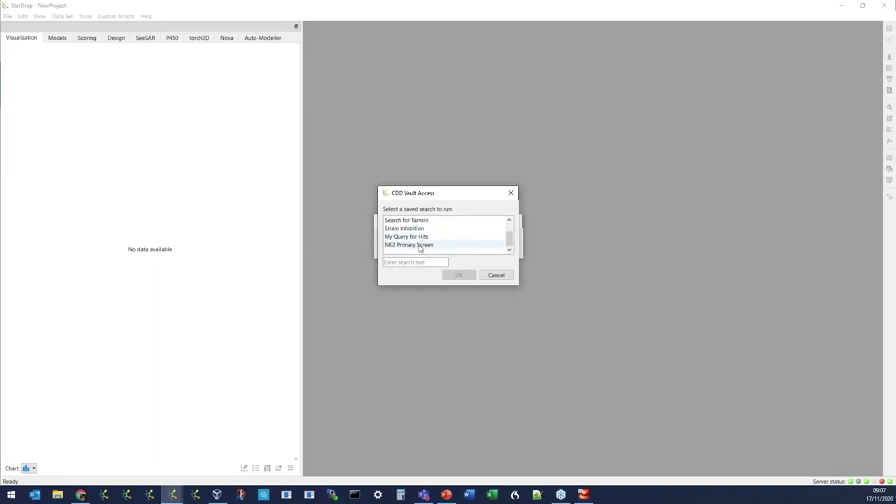
{"action": "left_click", "coordinate": [423, 246]}
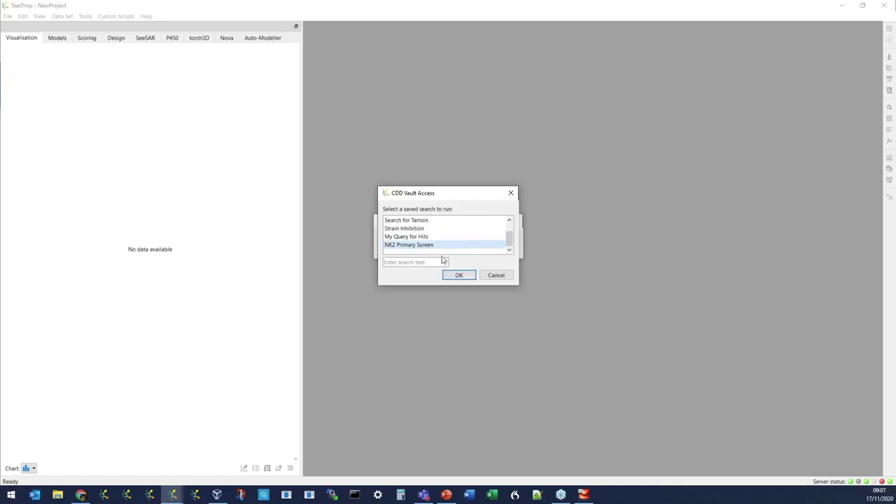
{"action": "left_click", "coordinate": [459, 275]}
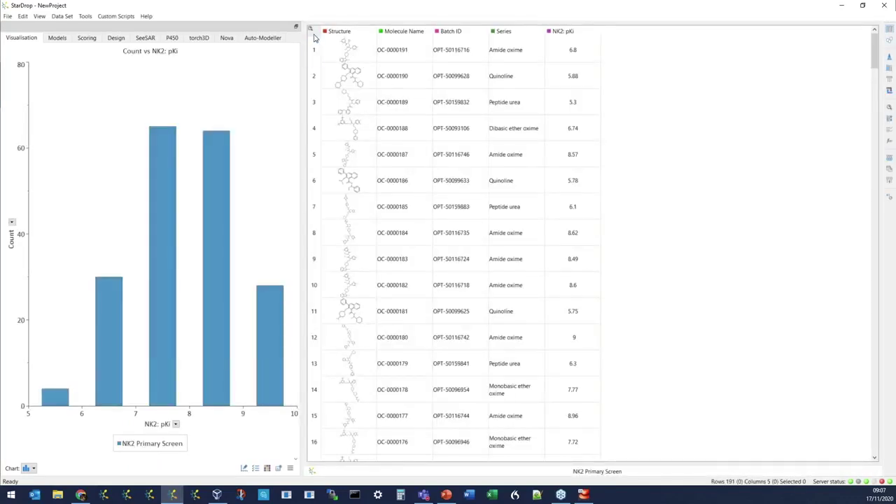
Step: Select all compounds, increase the row height and widen the Structure column so the molecules are drawn larger
{"action": "key", "text": "ctrl+a"}
{"action": "left_click_drag", "start_coordinate": [314, 62], "coordinate": [314, 109]}
{"action": "left_click_drag", "start_coordinate": [376, 34], "coordinate": [448, 42]}
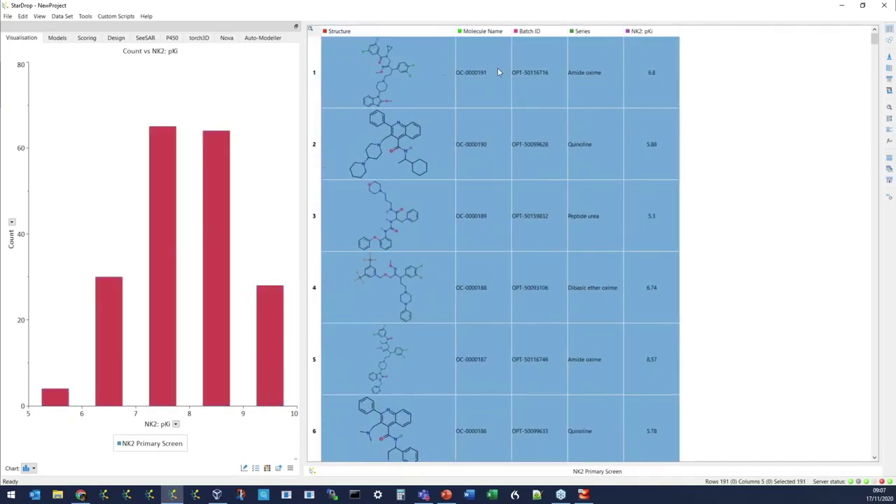
Step: Set the Series column's data type to Category and clear the row selection
{"action": "right_click", "coordinate": [598, 35]}
{"action": "left_click", "coordinate": [618, 91]}
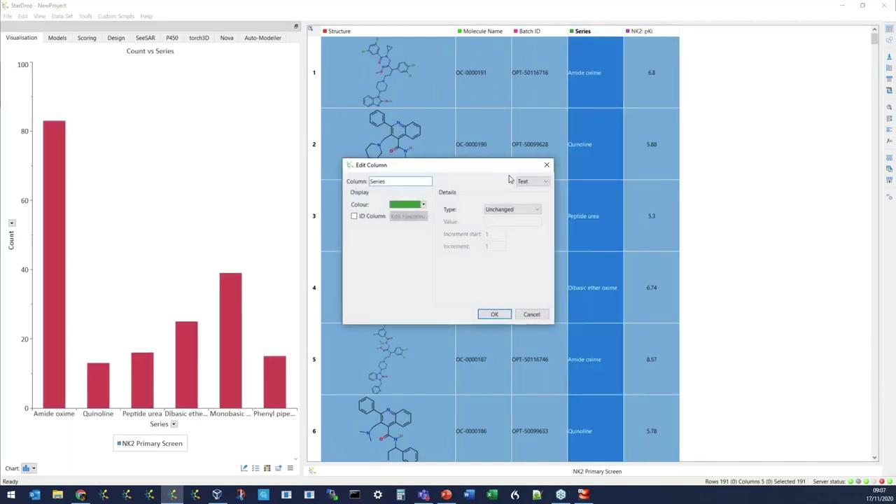
{"action": "left_click", "coordinate": [532, 182]}
{"action": "left_click", "coordinate": [530, 206]}
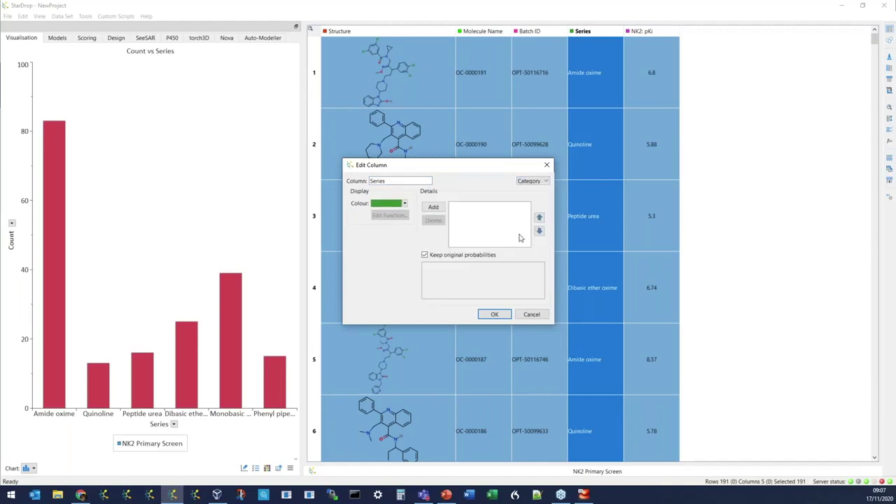
{"action": "left_click", "coordinate": [494, 314]}
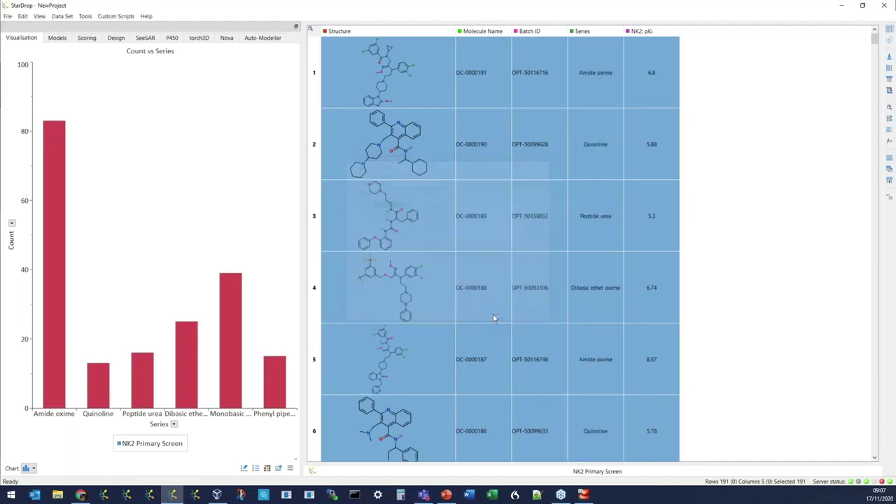
{"action": "left_click", "coordinate": [588, 74]}
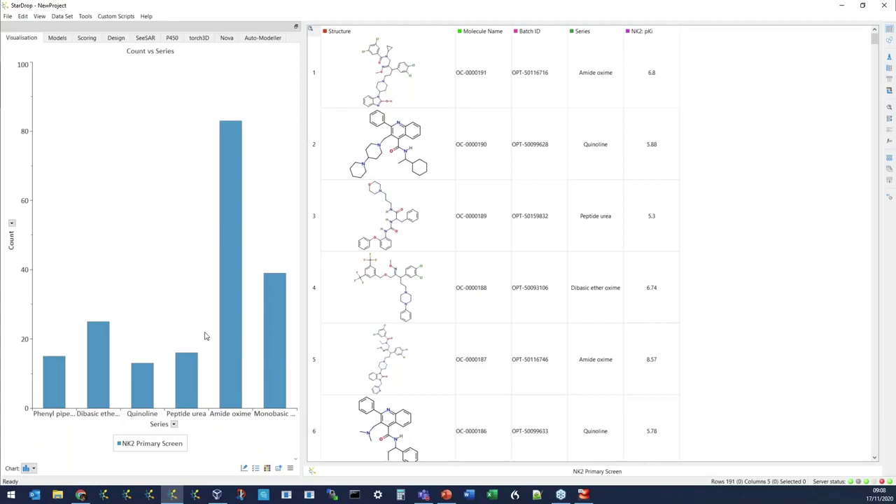
Step: Change the histogram to a box plot of NK2: pKi against Series
{"action": "left_click", "coordinate": [32, 469]}
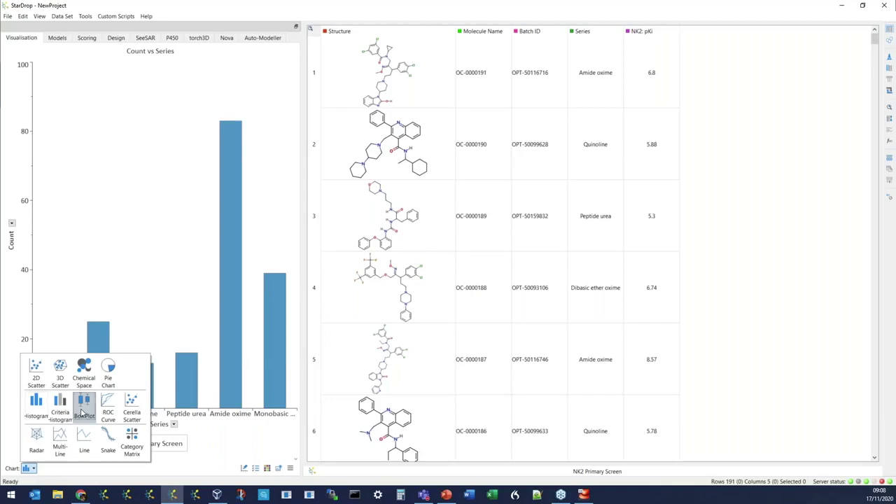
{"action": "left_click", "coordinate": [82, 412]}
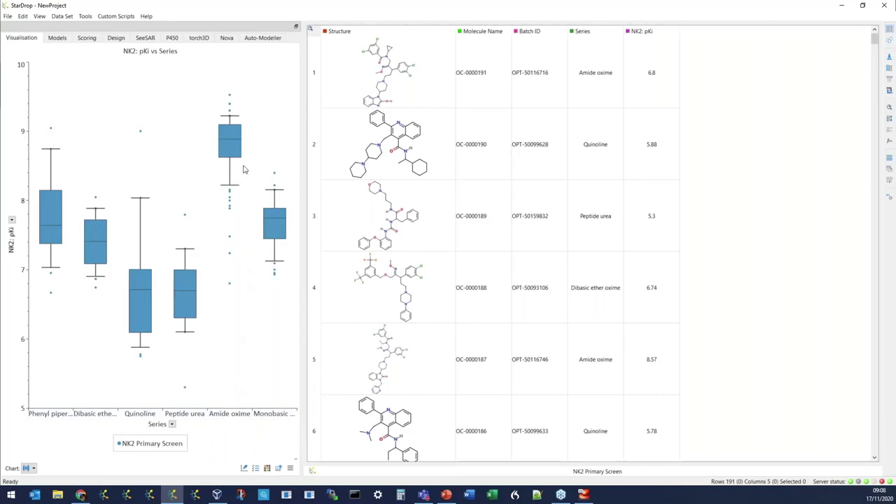
{"action": "mouse_move", "coordinate": [223, 170]}
Step: Detach the NK2: pKi vs Series box plot into a new dashboard and make the dashboard window taller and wider
{"action": "left_click", "coordinate": [278, 470]}
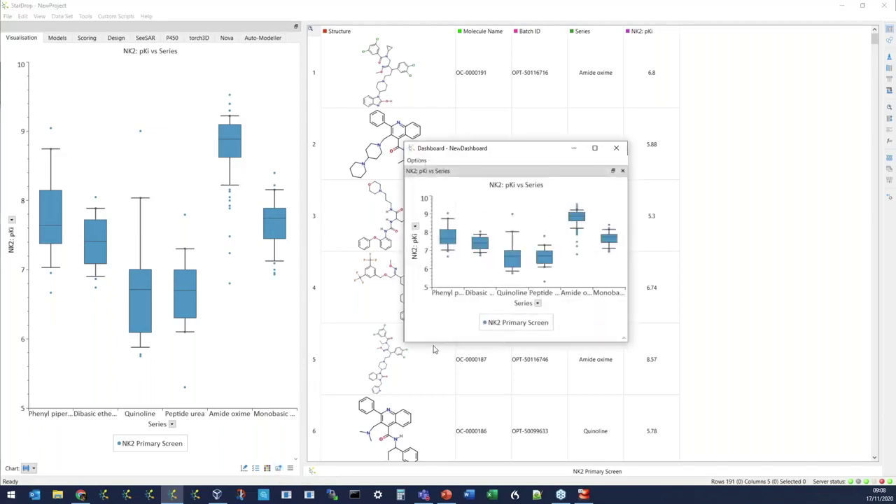
{"action": "left_click_drag", "start_coordinate": [434, 343], "coordinate": [435, 420]}
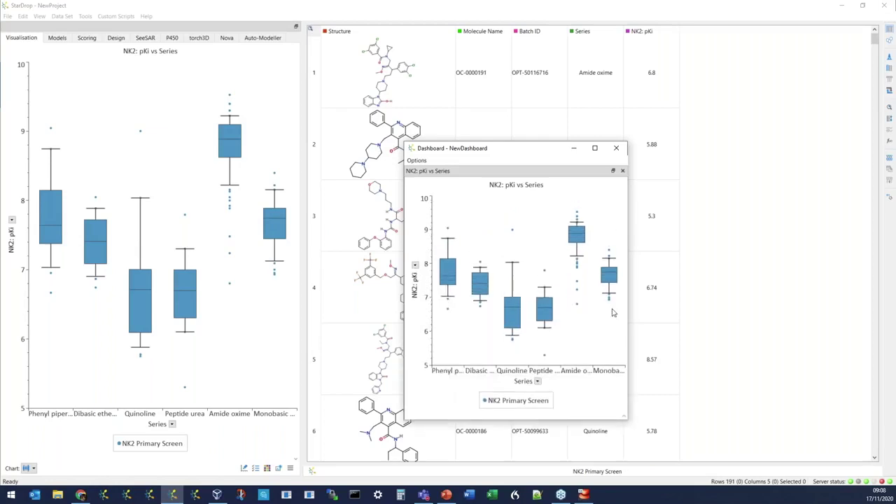
{"action": "left_click_drag", "start_coordinate": [628, 309], "coordinate": [789, 301]}
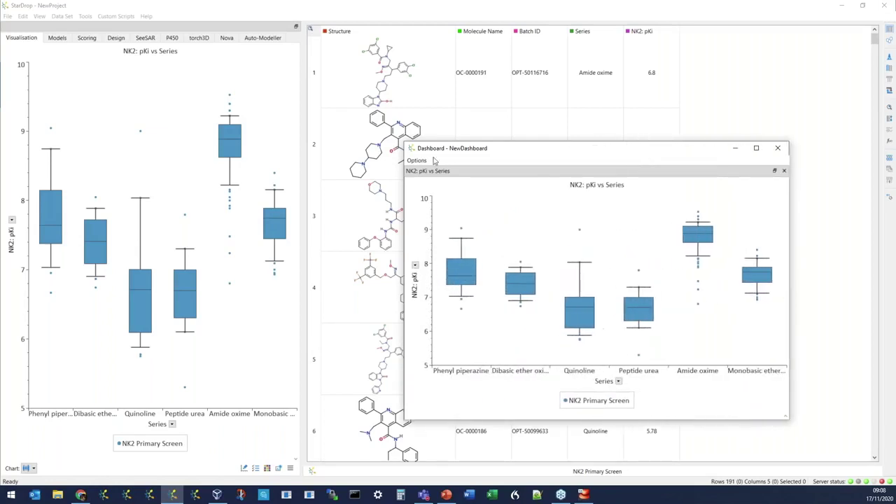
Step: Change the main chart to a chemical space plot using NK2 space and inspect compounds in its clusters
{"action": "left_click", "coordinate": [28, 468]}
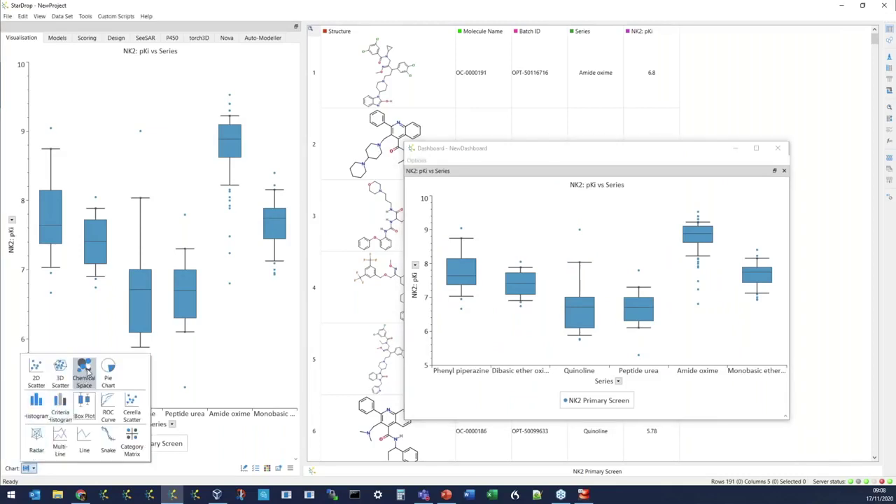
{"action": "left_click", "coordinate": [87, 370]}
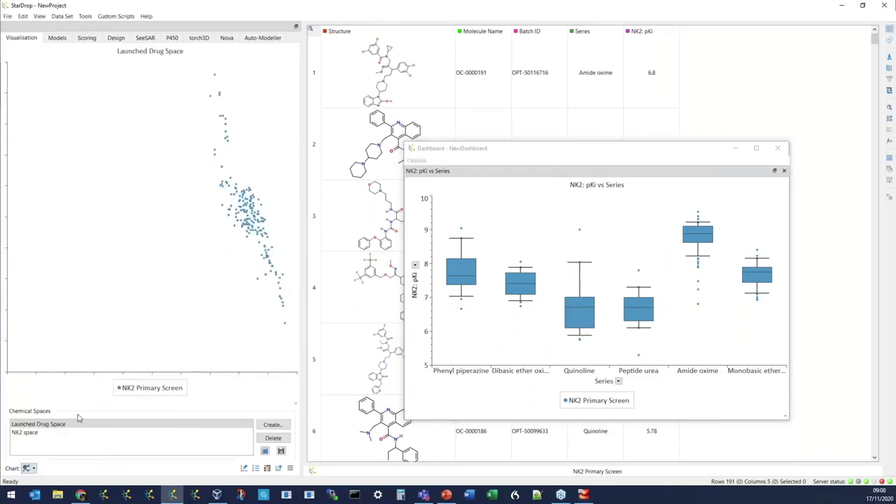
{"action": "left_click", "coordinate": [38, 434]}
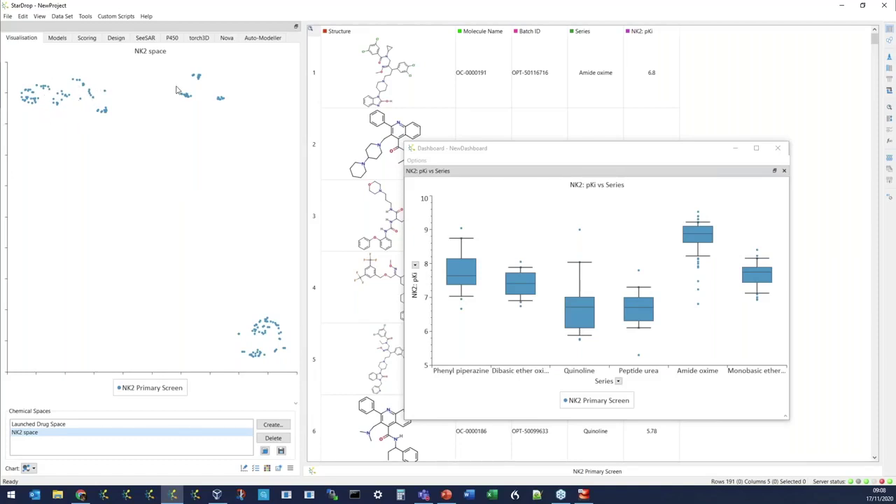
{"action": "mouse_move", "coordinate": [221, 101]}
{"action": "mouse_move", "coordinate": [186, 99]}
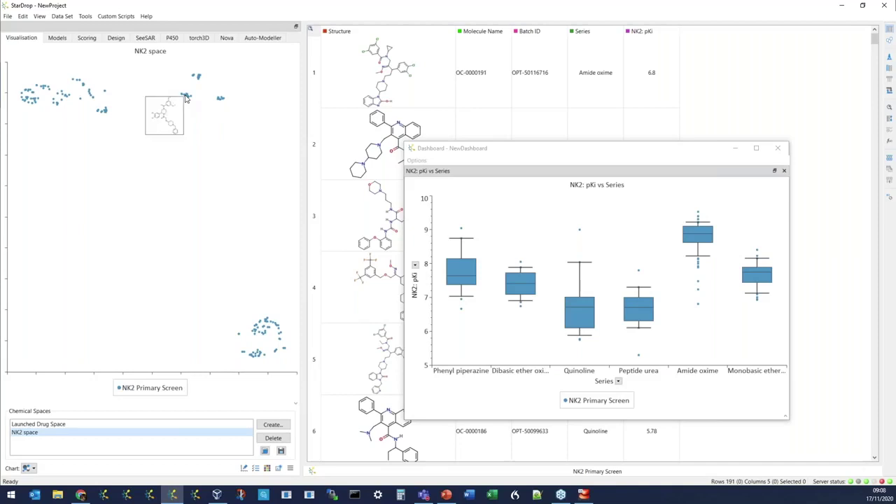
Step: Colour the NK2 space points by NK2: pKi value
{"action": "left_click", "coordinate": [267, 469]}
{"action": "left_click", "coordinate": [525, 209]}
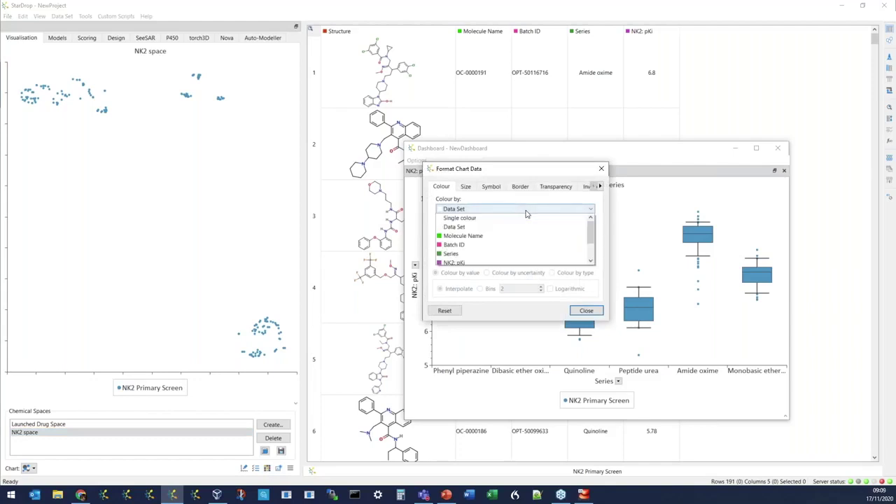
{"action": "left_click", "coordinate": [480, 262]}
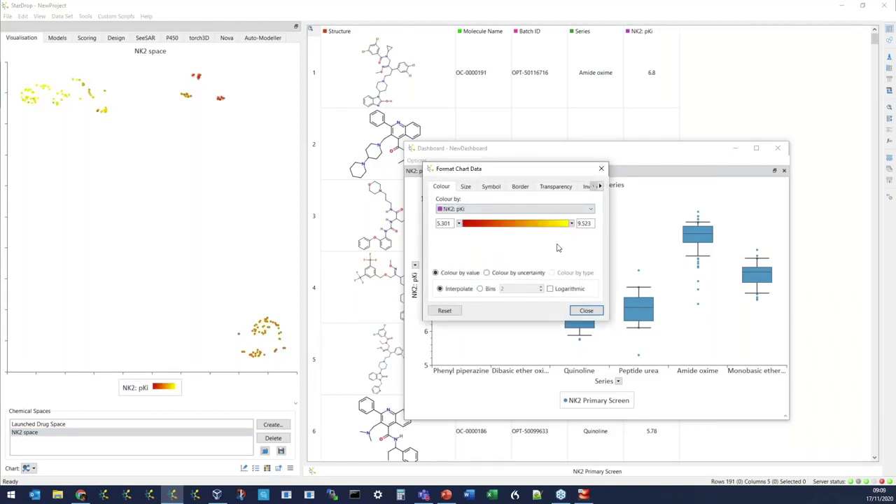
{"action": "left_click", "coordinate": [586, 311]}
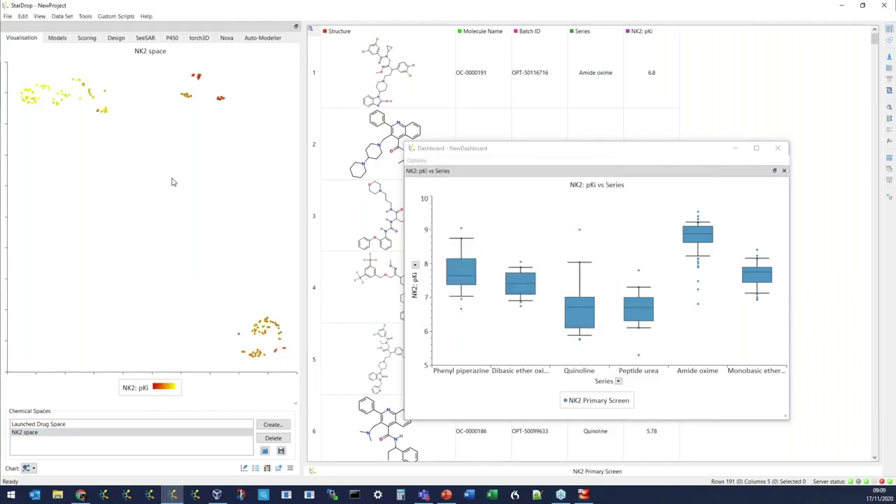
Step: Change the NK2 space plot's background colour to grey #828282
{"action": "right_click", "coordinate": [176, 184]}
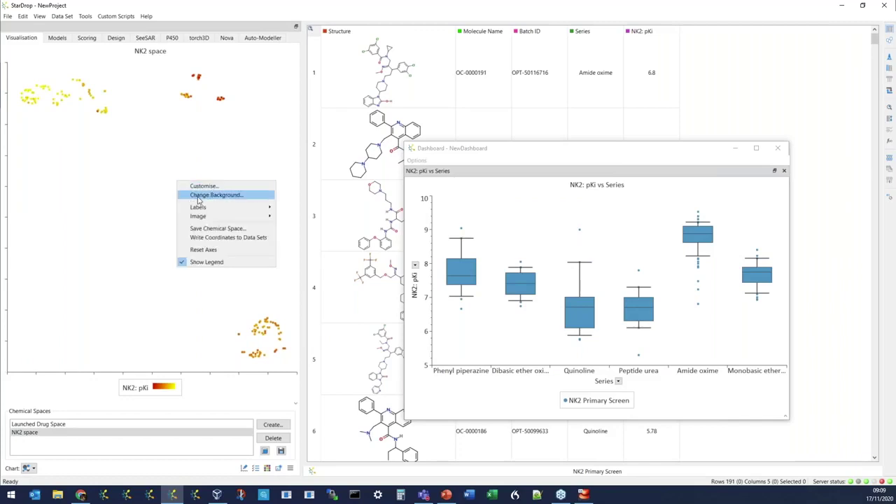
{"action": "left_click", "coordinate": [203, 196]}
{"action": "left_click", "coordinate": [309, 188]}
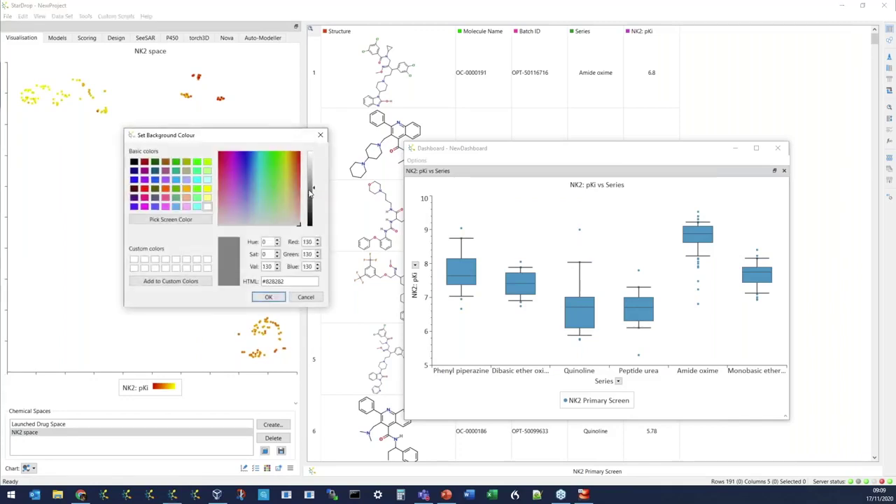
{"action": "left_click", "coordinate": [267, 297]}
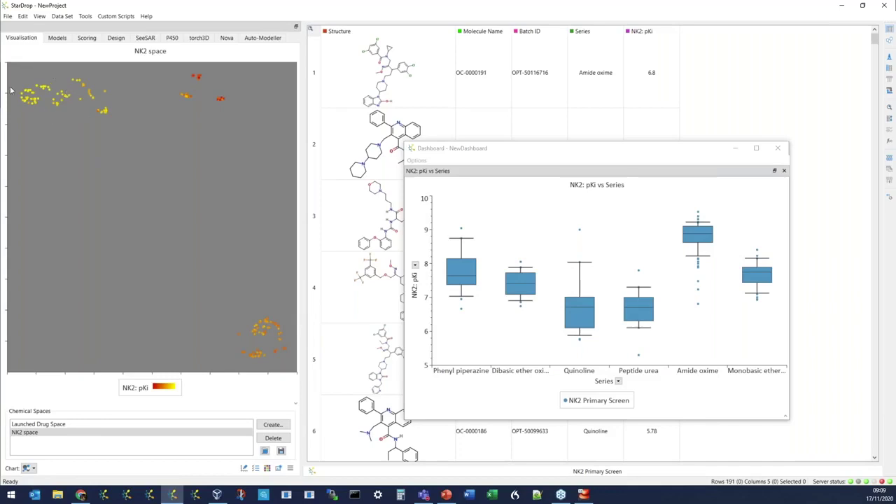
Step: Select the leftmost yellow cluster in the NK2 space plot and sort the data set by NK2: pKi in descending order
{"action": "left_click_drag", "start_coordinate": [20, 82], "coordinate": [61, 140]}
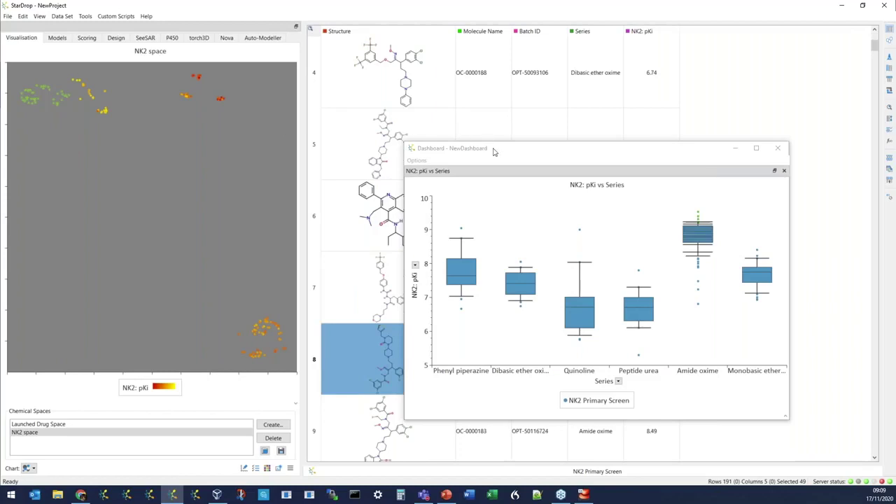
{"action": "left_click_drag", "start_coordinate": [496, 150], "coordinate": [600, 196]}
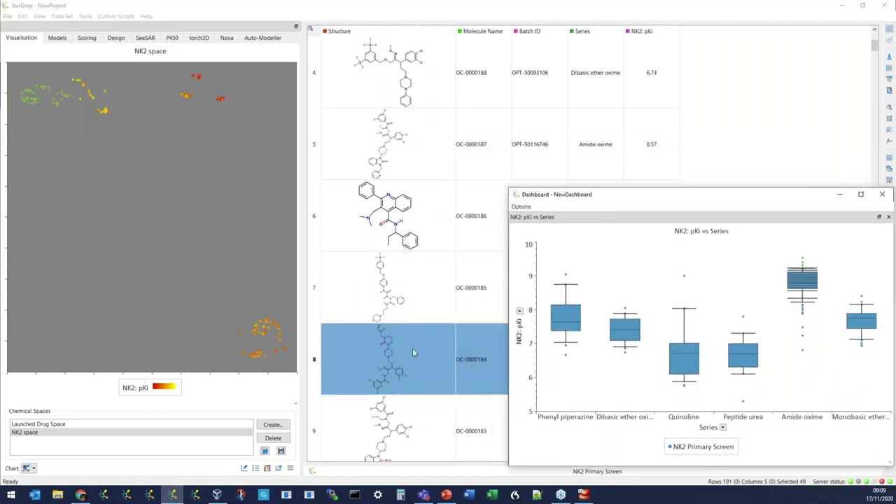
{"action": "right_click", "coordinate": [649, 35]}
{"action": "mouse_move", "coordinate": [700, 69]}
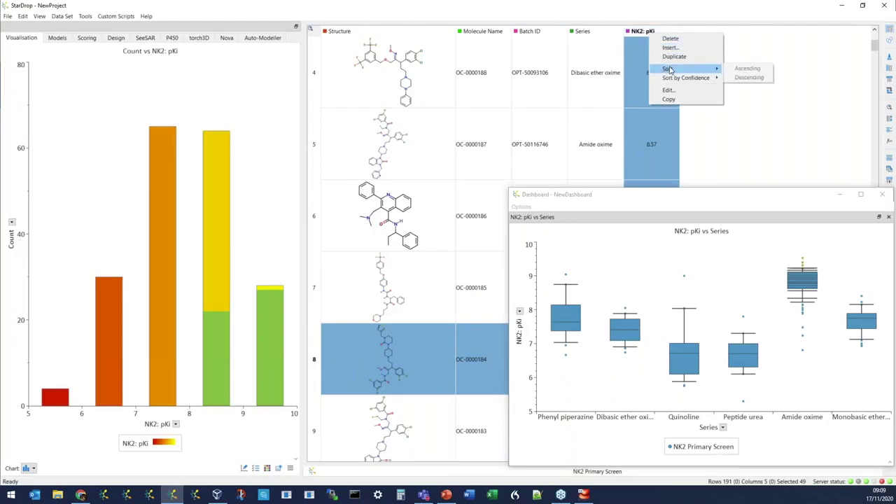
{"action": "left_click", "coordinate": [741, 78]}
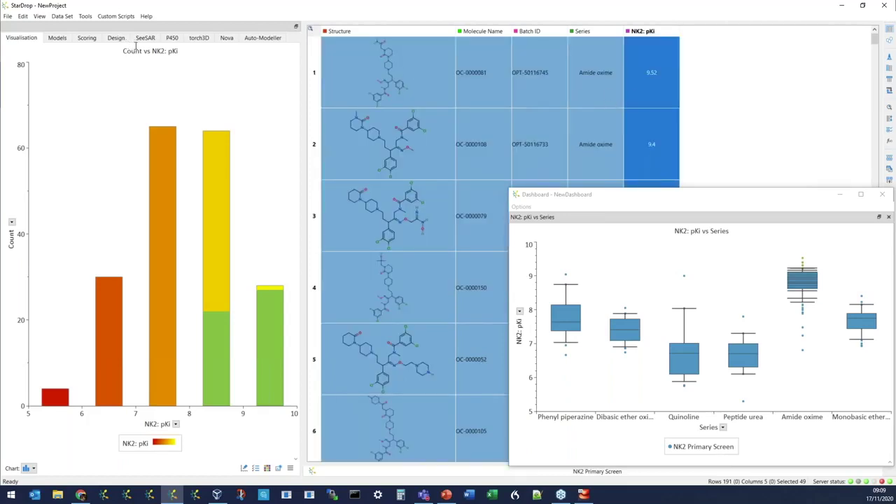
Step: Calculate the ADME QSAR and Simple Properties models for the data set and clear the compound selection
{"action": "left_click", "coordinate": [57, 37]}
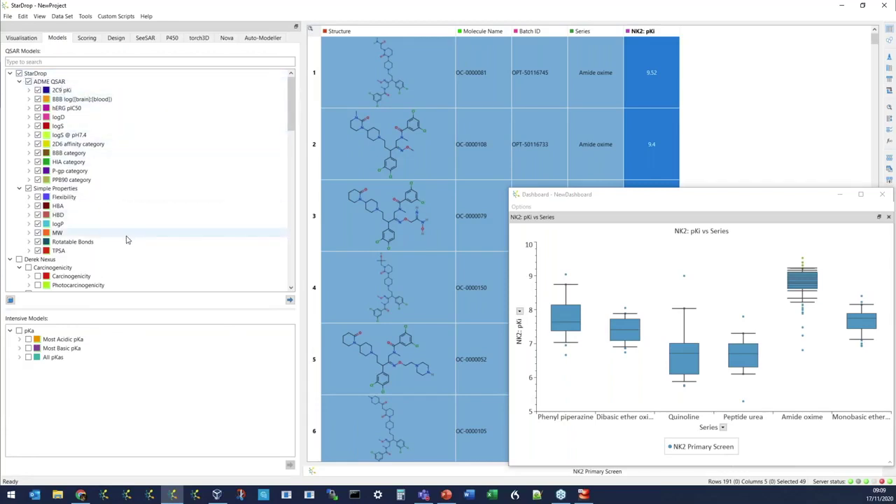
{"action": "left_click", "coordinate": [290, 301]}
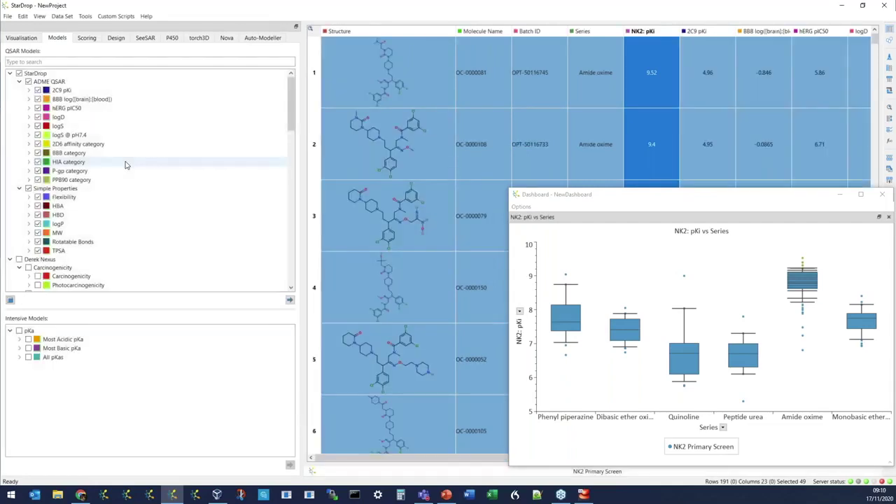
{"action": "left_click", "coordinate": [807, 70]}
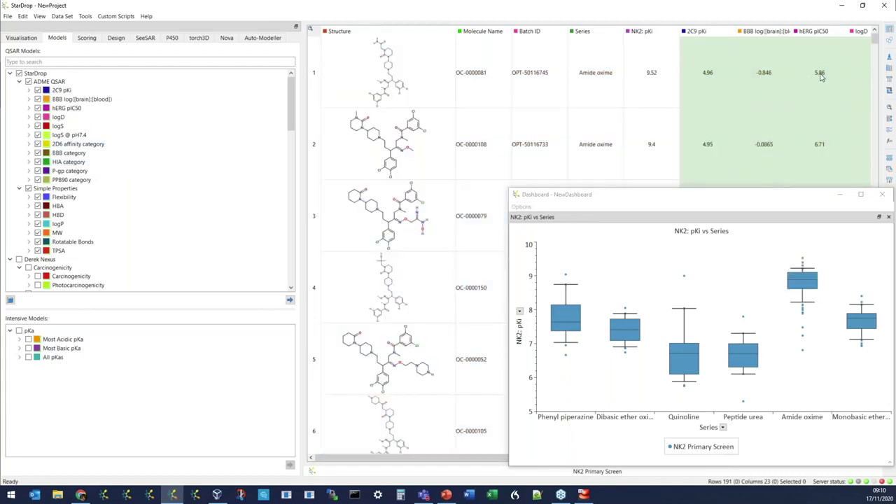
Step: Examine the predicted hERG pIC50 value and standard deviation of the first compound without changing them
{"action": "double_click", "coordinate": [820, 74]}
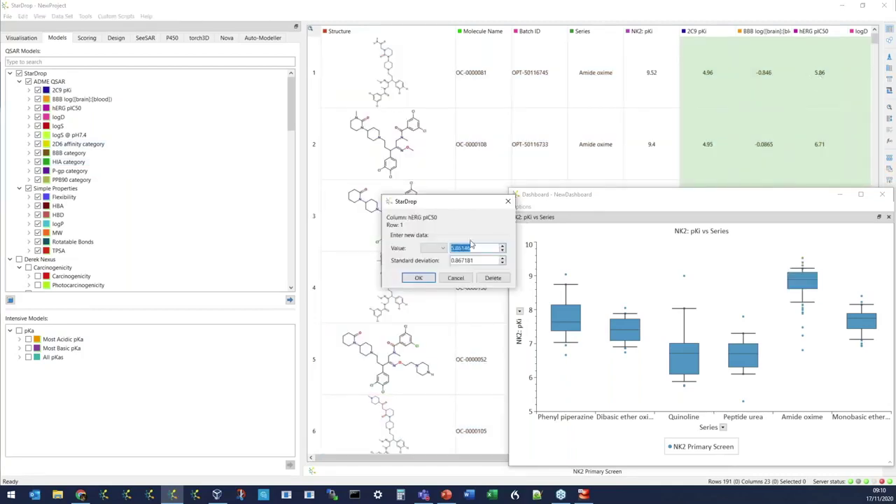
{"action": "left_click", "coordinate": [471, 248]}
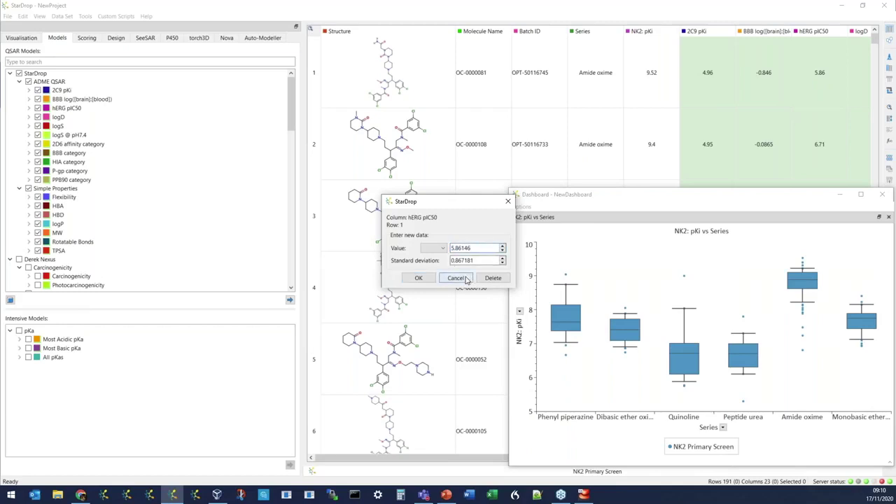
{"action": "left_click", "coordinate": [464, 279]}
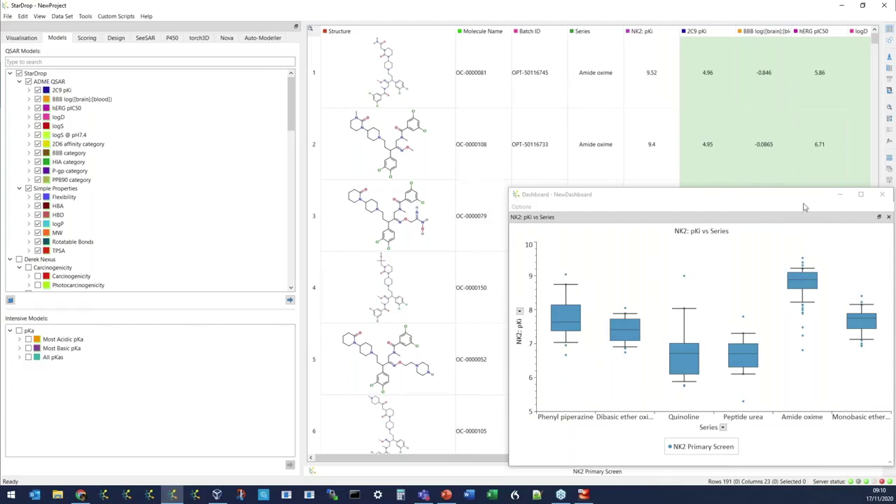
Step: Minimise the dashboard and review the calculated property columns across the data set
{"action": "left_click", "coordinate": [840, 197]}
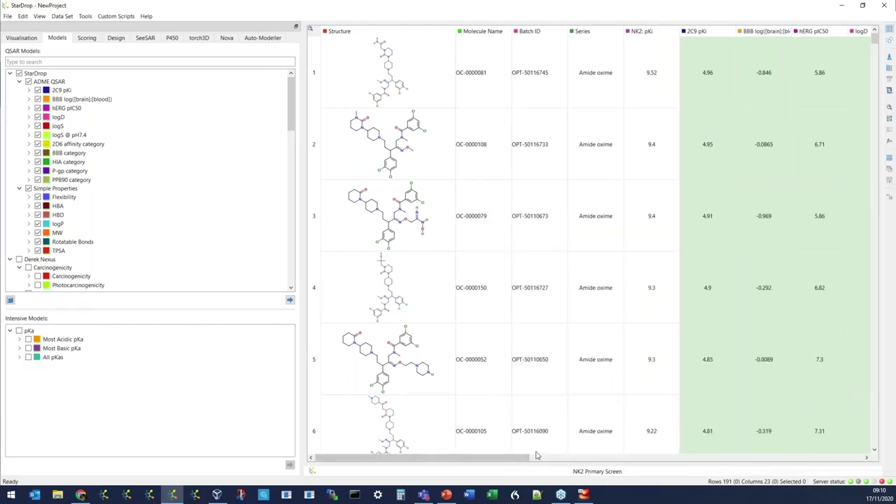
{"action": "left_click_drag", "start_coordinate": [532, 459], "coordinate": [797, 467]}
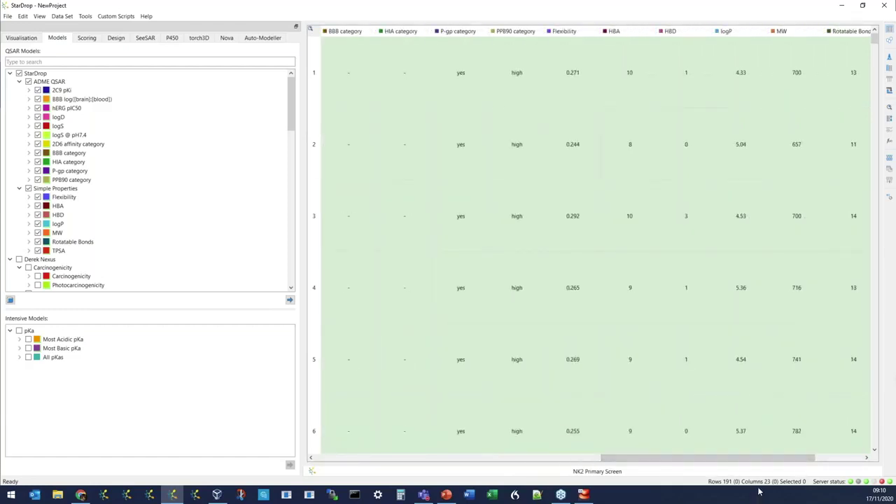
{"action": "left_click_drag", "start_coordinate": [766, 460], "coordinate": [483, 473]}
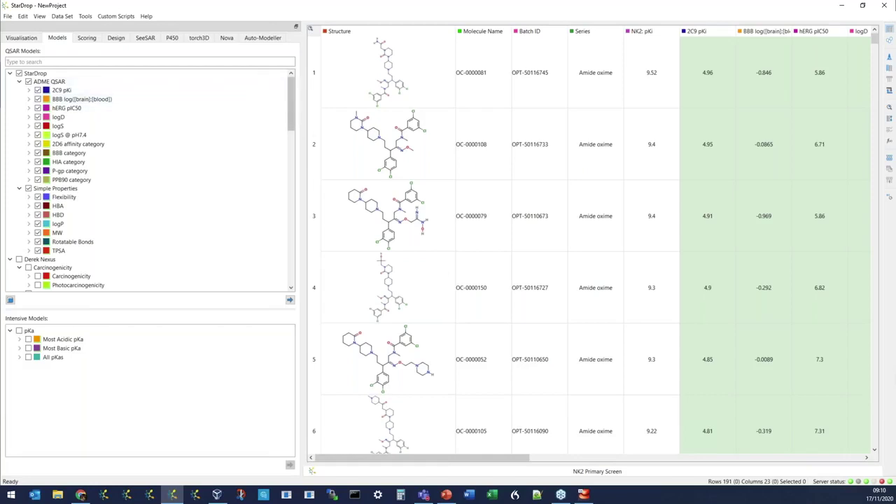
Step: Add the NK2: pKi property to an empty scoring profile
{"action": "left_click", "coordinate": [87, 39]}
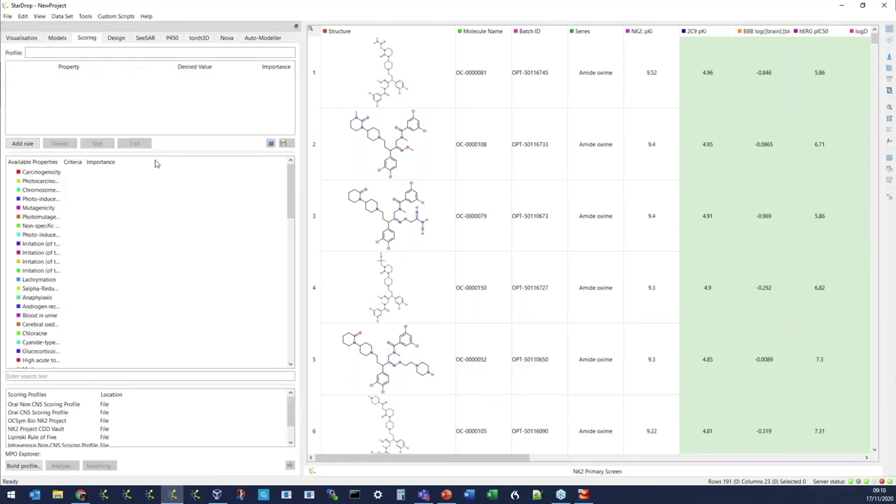
{"action": "left_click_drag", "start_coordinate": [291, 186], "coordinate": [273, 345]}
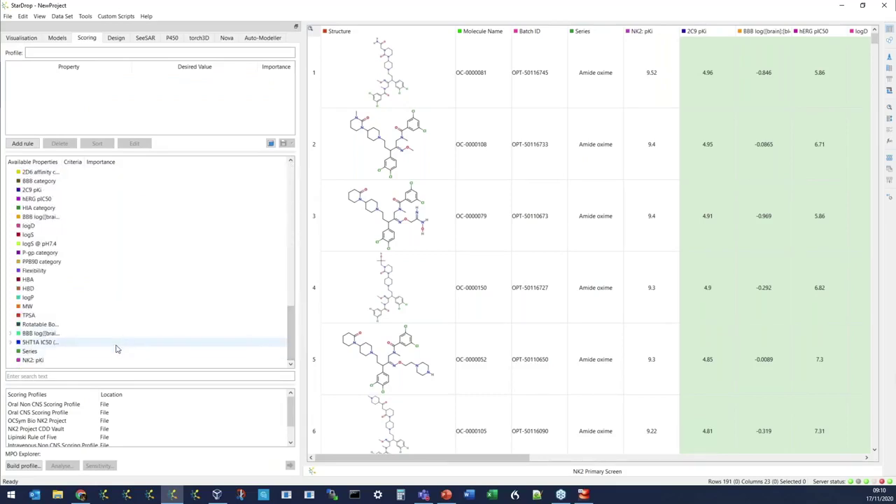
{"action": "left_click", "coordinate": [101, 361]}
{"action": "left_click_drag", "start_coordinate": [102, 361], "coordinate": [138, 118]}
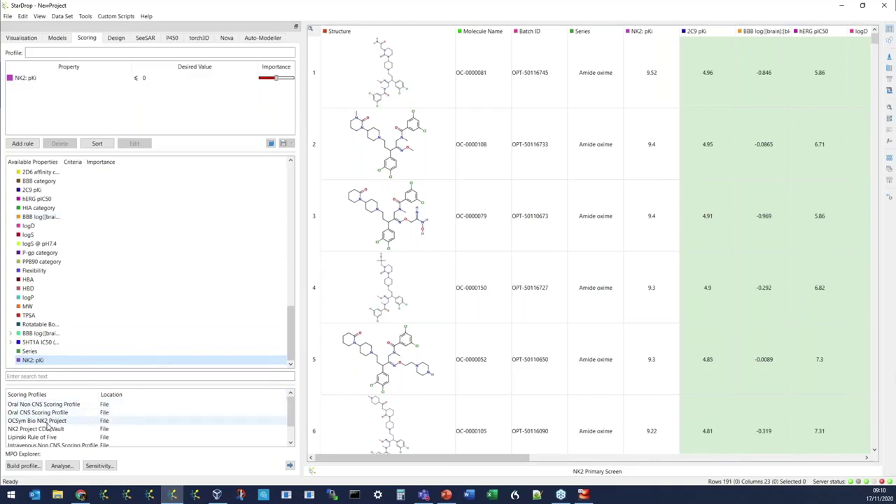
Step: Load the OCSym Bio NK2 Project scoring profile with its full criteria list in view and try to score the compounds
{"action": "left_click", "coordinate": [41, 421]}
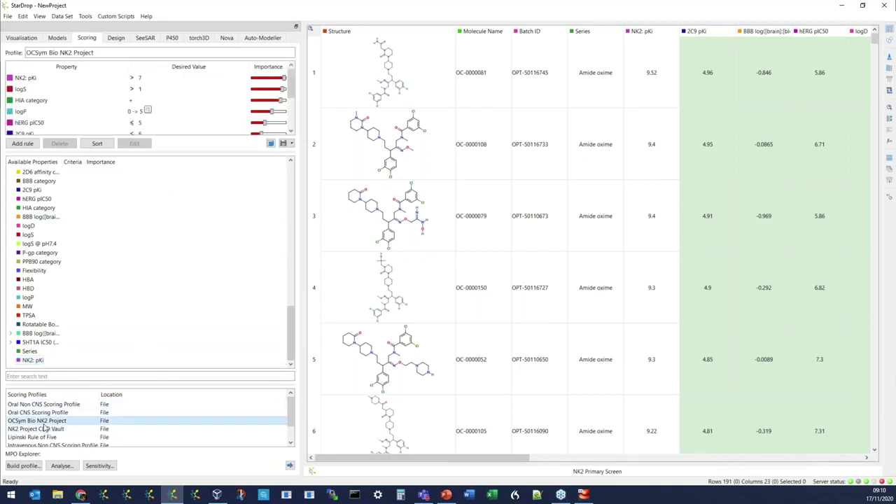
{"action": "left_click_drag", "start_coordinate": [134, 151], "coordinate": [135, 224]}
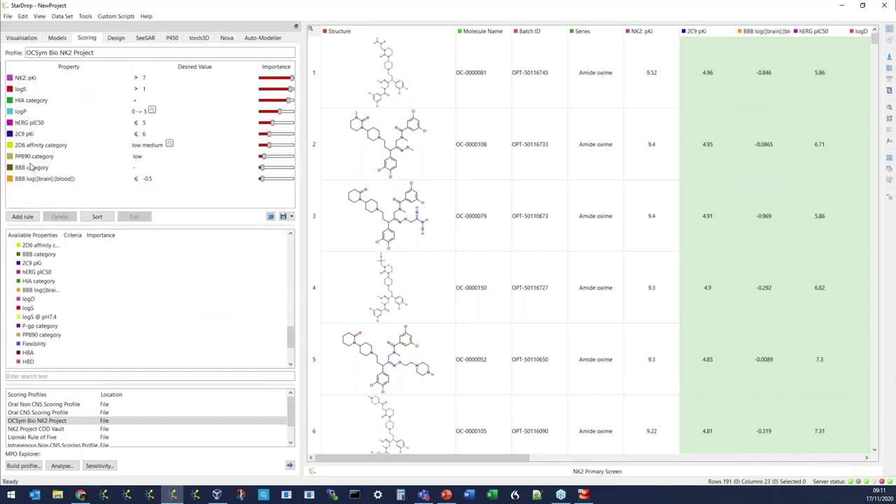
{"action": "left_click", "coordinate": [289, 466]}
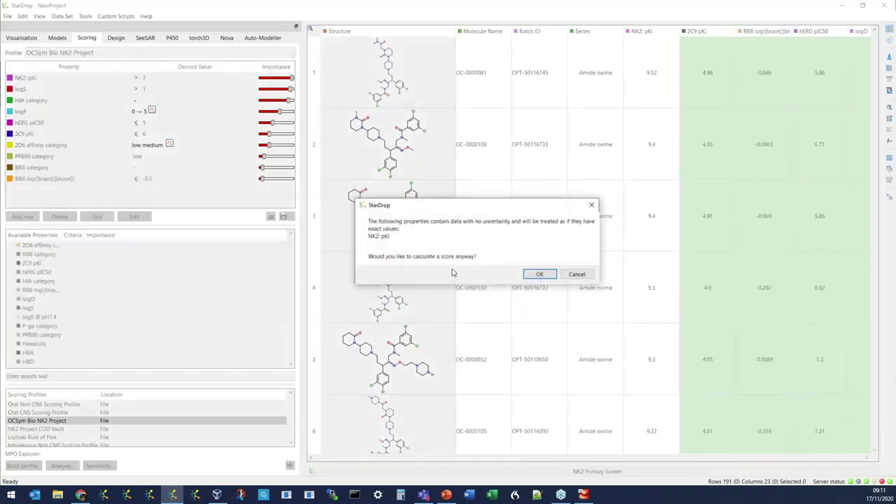
{"action": "left_click", "coordinate": [577, 275]}
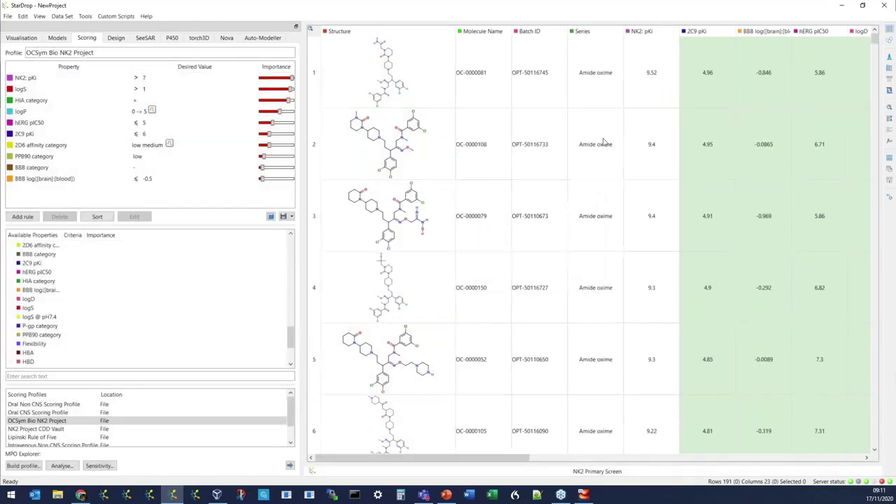
Step: Set the NK2: pKi column to use a default standard deviation of 0.3 for all data
{"action": "right_click", "coordinate": [652, 34]}
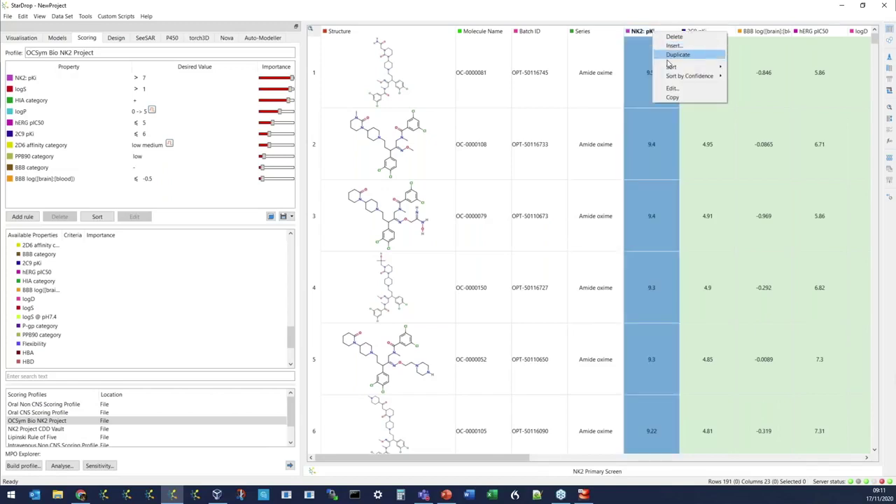
{"action": "left_click", "coordinate": [680, 89]}
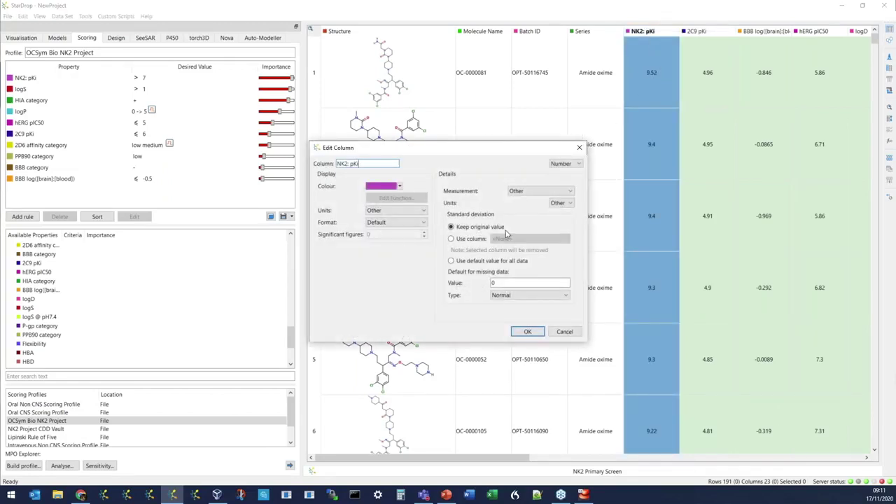
{"action": "left_click", "coordinate": [451, 261]}
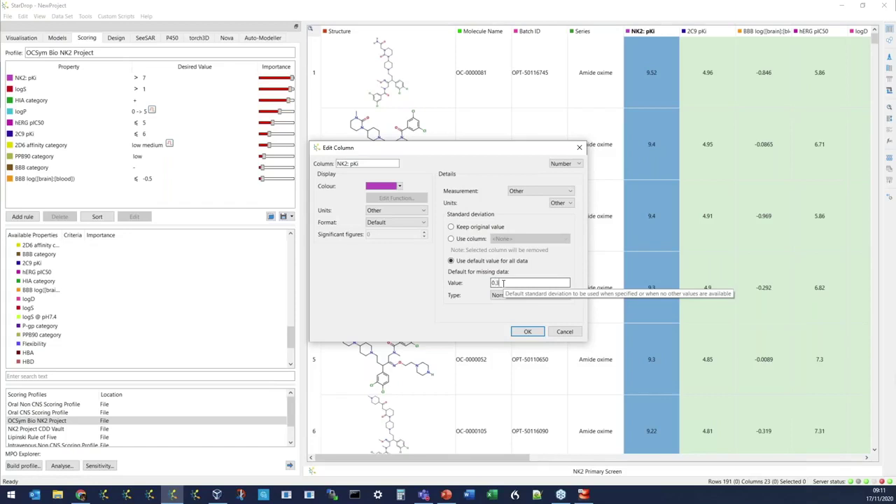
{"action": "left_click", "coordinate": [528, 331]}
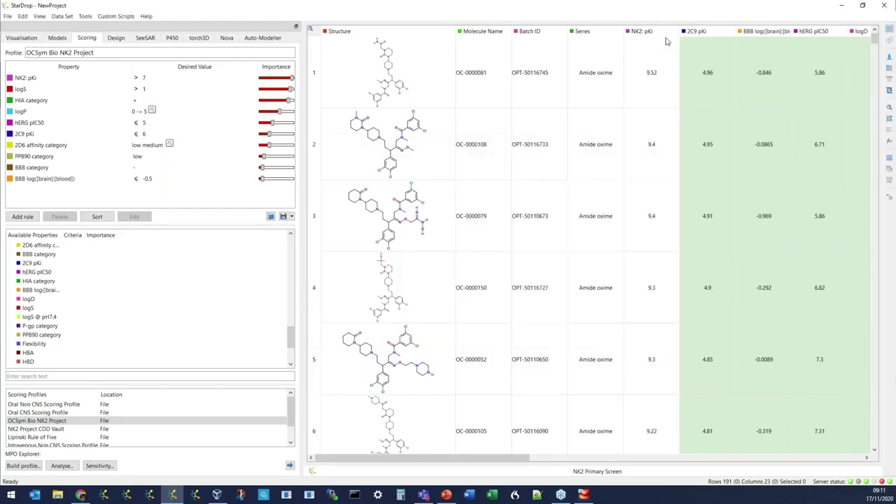
Step: Score the compounds with the OCSym Bio NK2 Project profile and inspect the property contributions in the first compound's score histogram
{"action": "left_click", "coordinate": [289, 466]}
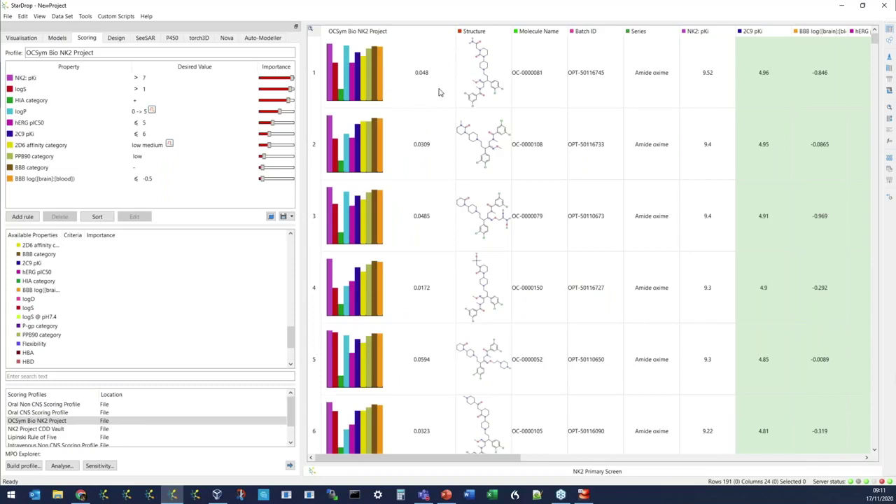
{"action": "mouse_move", "coordinate": [441, 75]}
{"action": "mouse_move", "coordinate": [287, 148]}
{"action": "mouse_move", "coordinate": [375, 91]}
{"action": "mouse_move", "coordinate": [343, 104]}
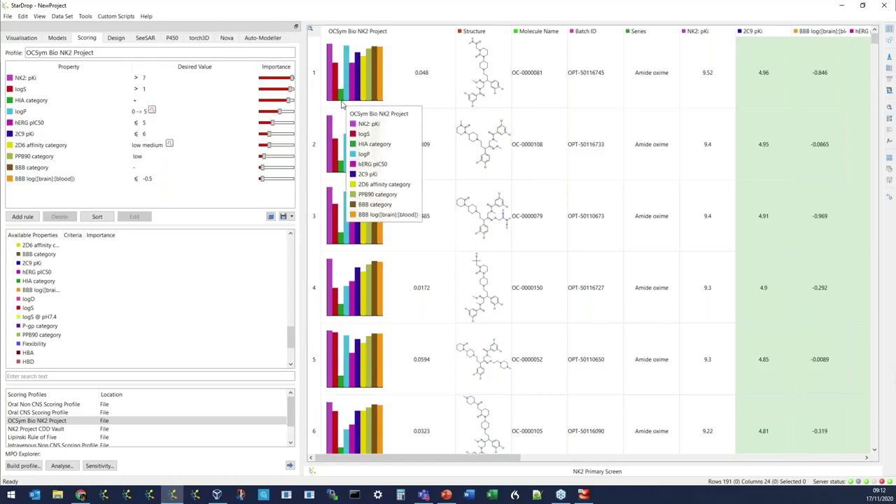
Step: Sort the data set by OCSym Bio NK2 Project score in descending order and inspect the top-ranked compound's histogram
{"action": "right_click", "coordinate": [408, 33]}
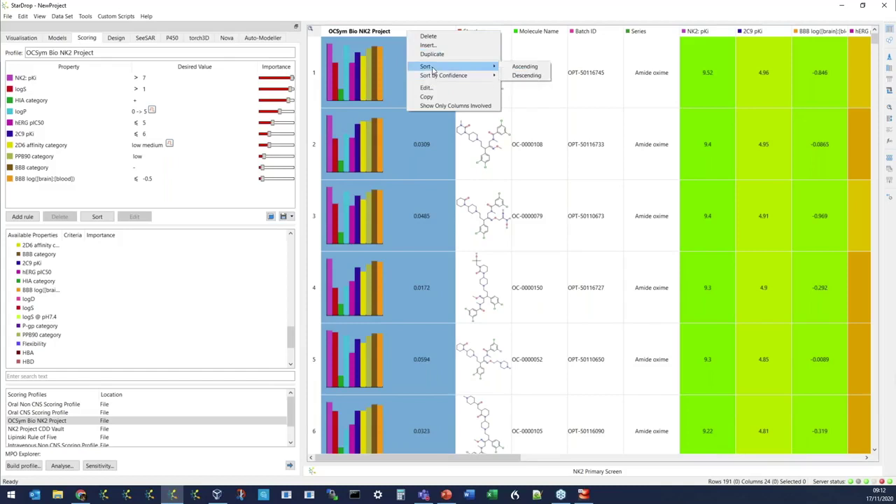
{"action": "left_click", "coordinate": [524, 76]}
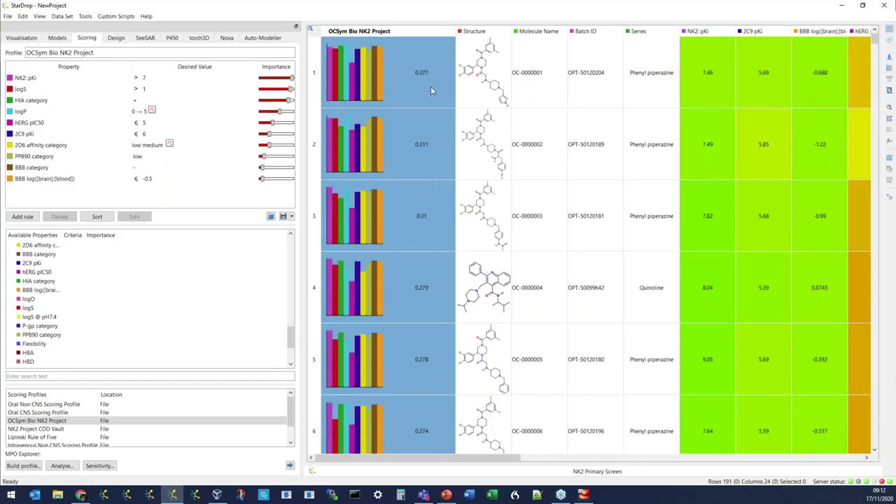
{"action": "left_click", "coordinate": [431, 85]}
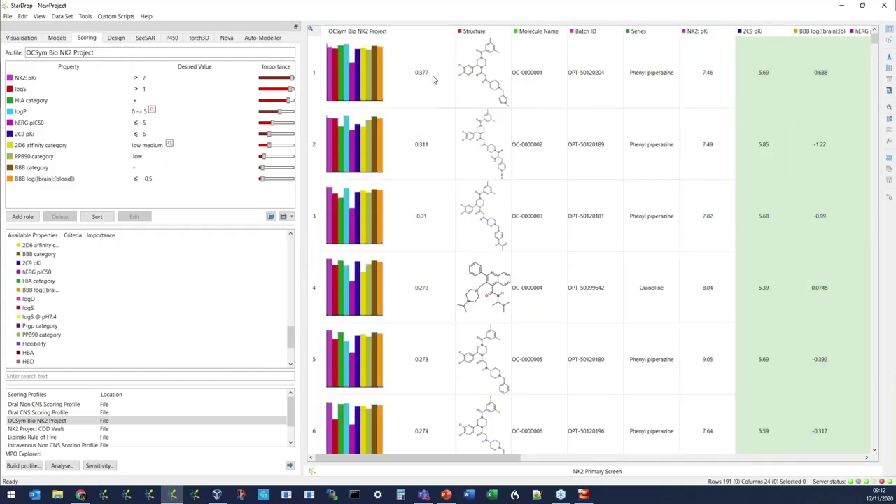
{"action": "mouse_move", "coordinate": [432, 79]}
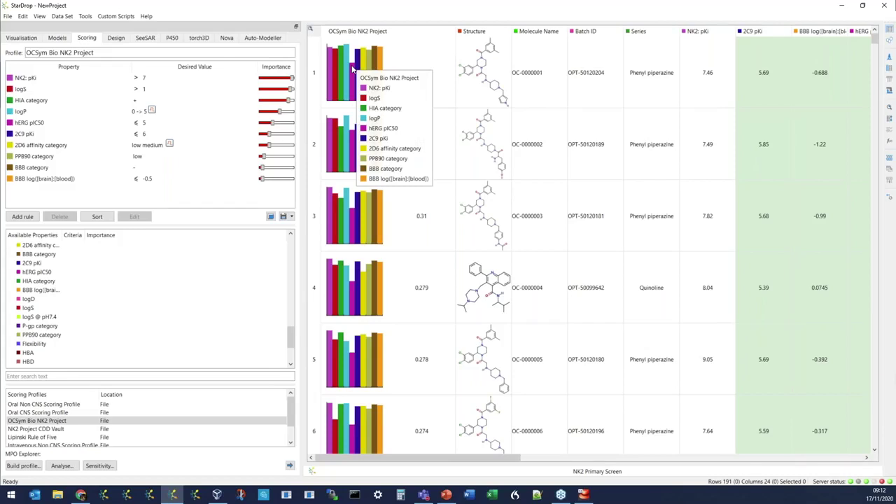
Step: Switch the data set to the card view and apply a card design showing NK2: pKi above the project score
{"action": "left_click", "coordinate": [889, 44]}
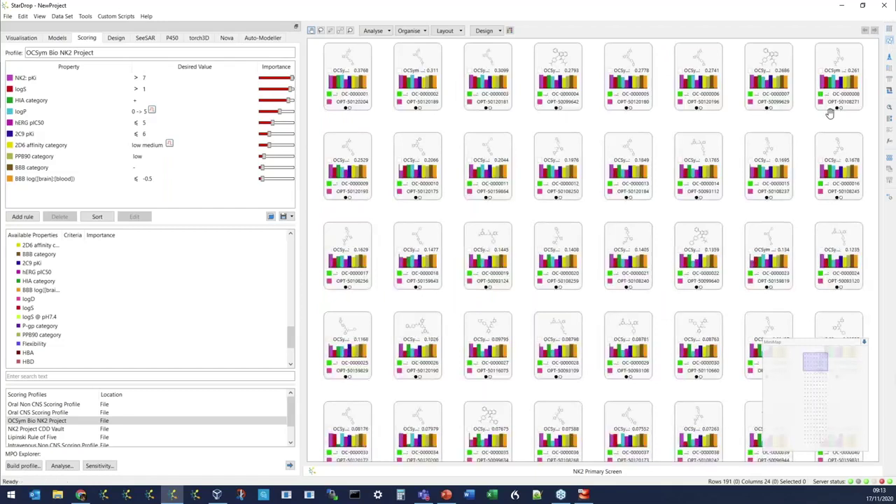
{"action": "left_click", "coordinate": [489, 32]}
{"action": "mouse_move", "coordinate": [508, 70]}
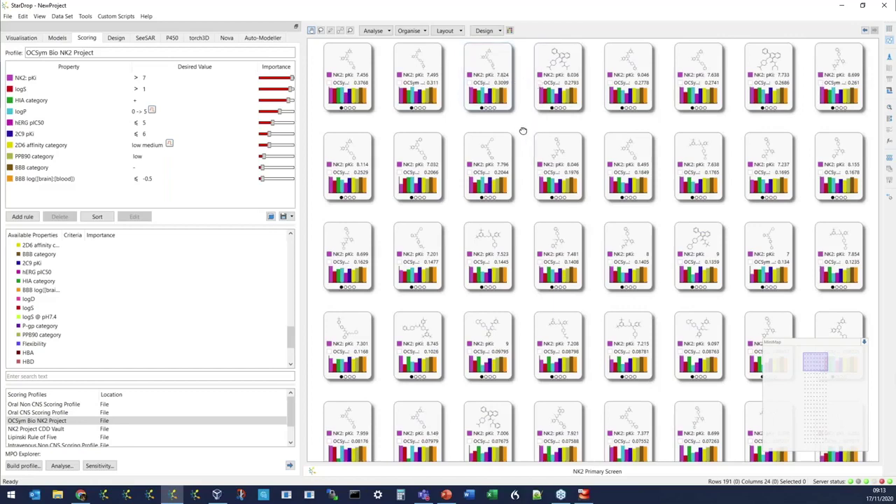
Step: Colour the cards by NK2: pKi value, after browsing the ranked cards from the best to the worst scores
{"action": "scroll", "coordinate": [523, 125], "scroll_direction": "down", "scroll_amount": 1}
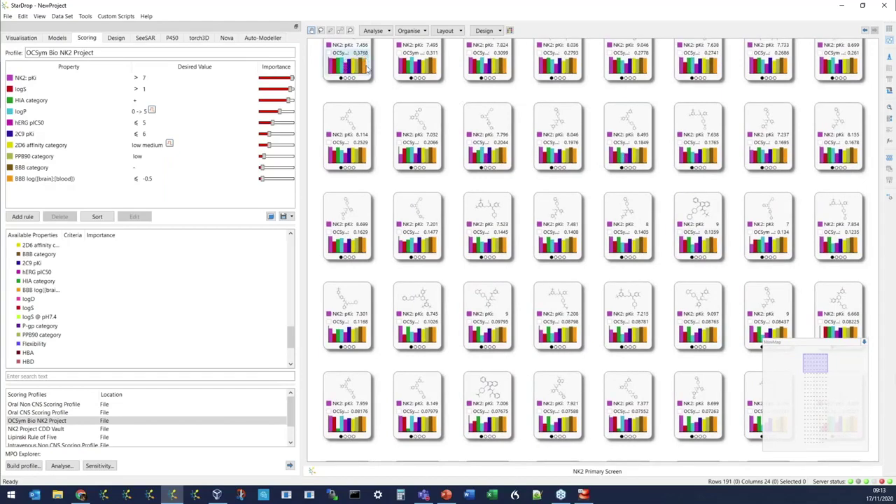
{"action": "left_click_drag", "start_coordinate": [818, 359], "coordinate": [815, 434]}
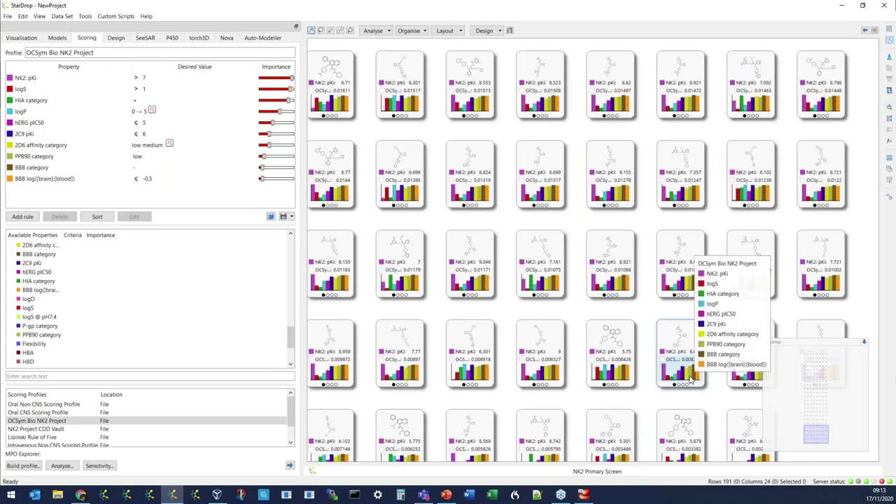
{"action": "left_click", "coordinate": [510, 31]}
{"action": "left_click", "coordinate": [462, 214]}
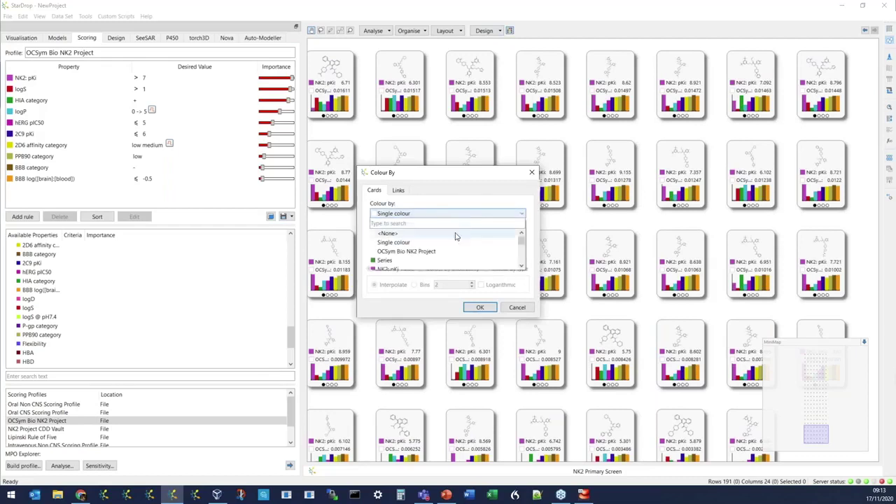
{"action": "scroll", "coordinate": [404, 266], "scroll_direction": "down", "scroll_amount": 1}
{"action": "left_click", "coordinate": [405, 243]}
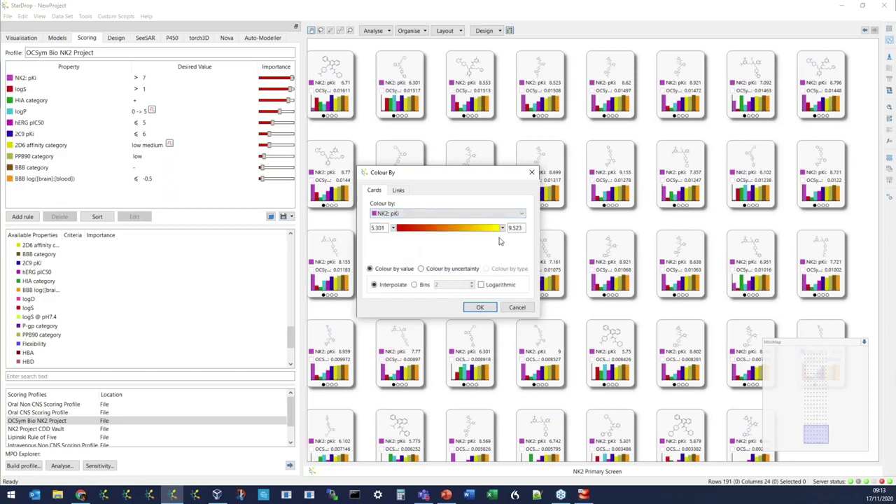
{"action": "left_click", "coordinate": [479, 307]}
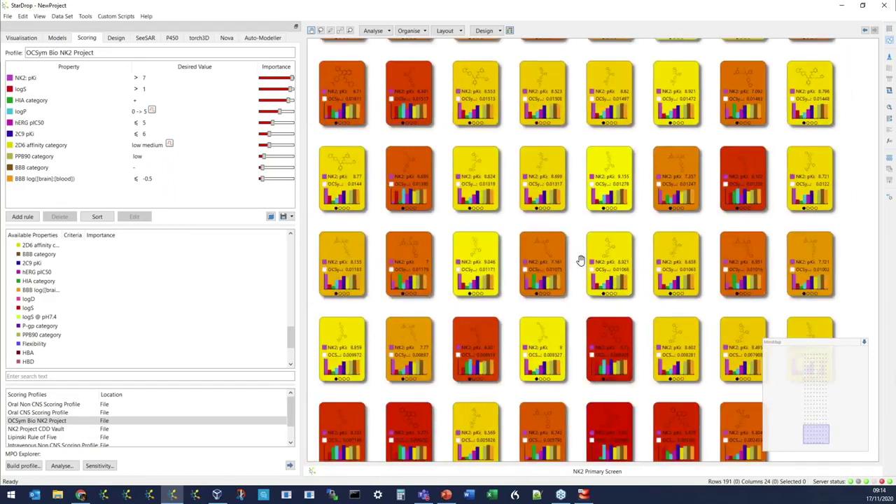
Step: Place the top-ranked card and the bright yellow fifth card from the first row side by side above the grid
{"action": "scroll", "coordinate": [580, 261], "scroll_direction": "down", "scroll_amount": 3}
{"action": "scroll", "coordinate": [580, 260], "scroll_direction": "down", "scroll_amount": 2}
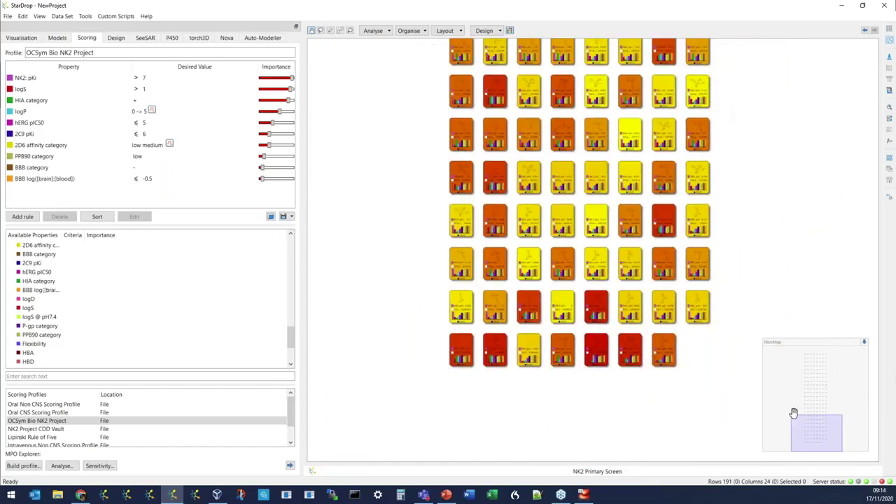
{"action": "left_click_drag", "start_coordinate": [792, 413], "coordinate": [816, 358]}
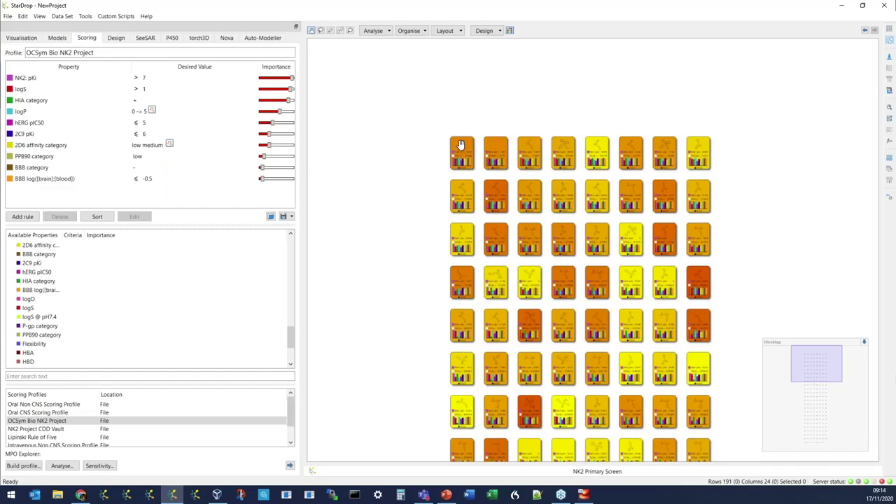
{"action": "left_click_drag", "start_coordinate": [462, 139], "coordinate": [534, 78]}
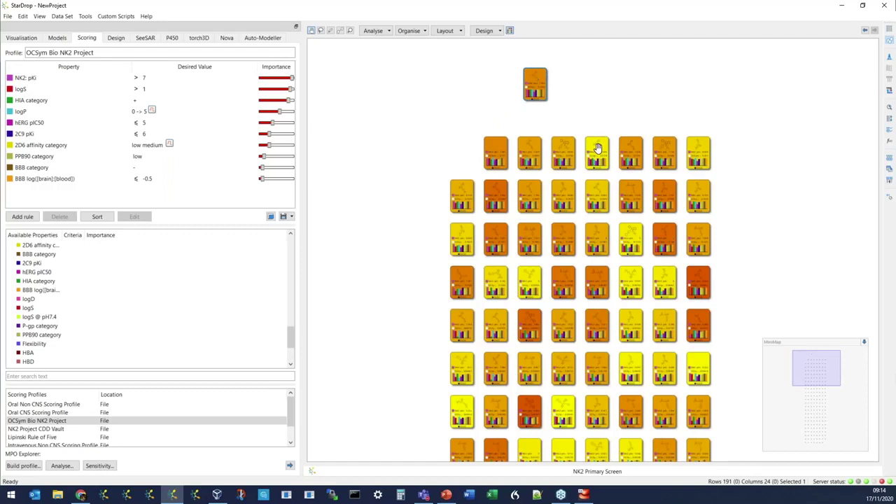
{"action": "left_click_drag", "start_coordinate": [597, 141], "coordinate": [561, 83]}
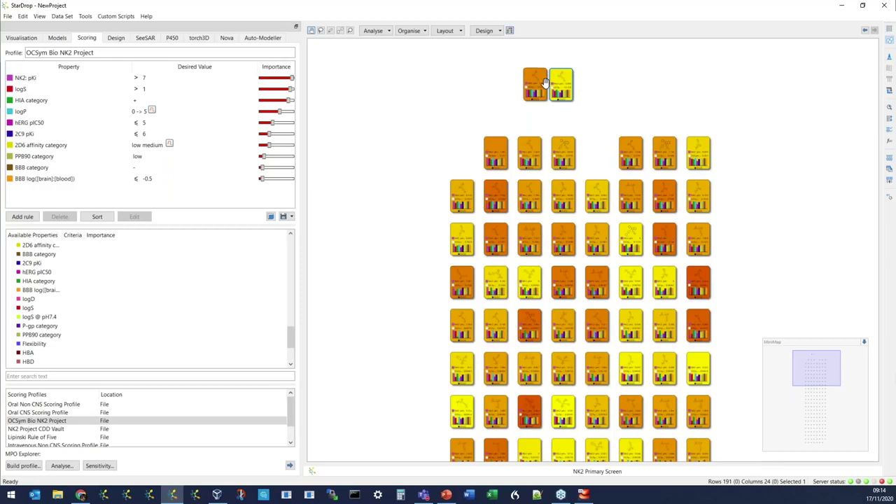
{"action": "scroll", "coordinate": [545, 83], "scroll_direction": "up", "scroll_amount": 5}
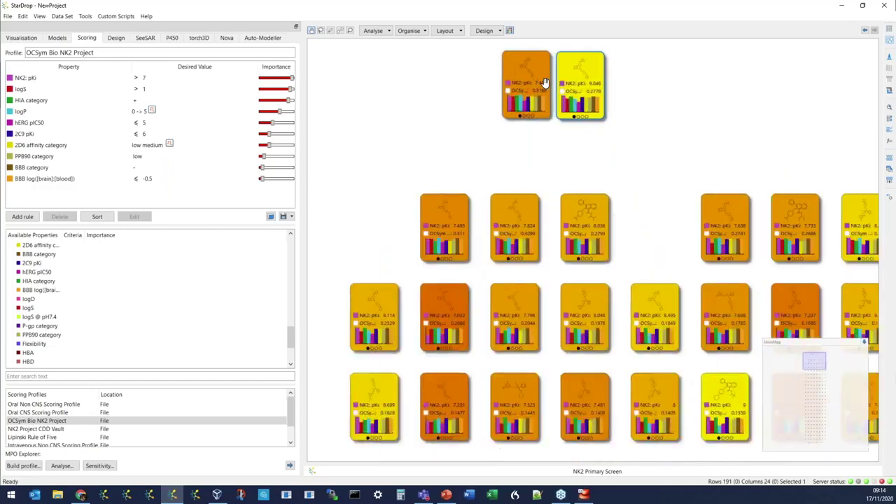
{"action": "left_click_drag", "start_coordinate": [601, 194], "coordinate": [625, 320]}
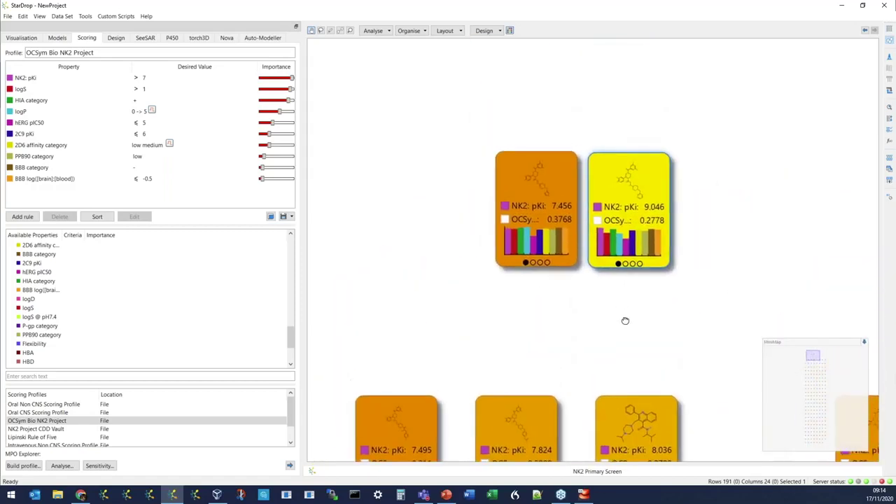
Step: Compare the score histograms and the predicted property pages of the two separated cards
{"action": "scroll", "coordinate": [580, 218], "scroll_direction": "up", "scroll_amount": 5}
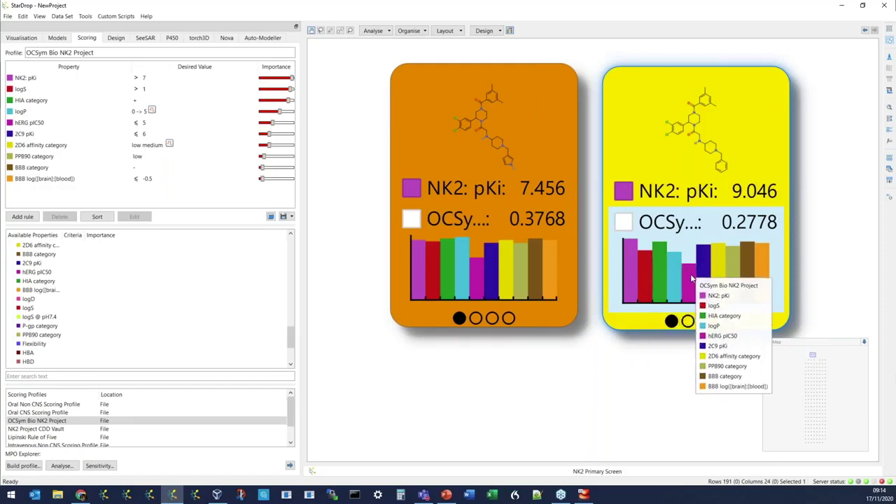
{"action": "left_click", "coordinate": [688, 324]}
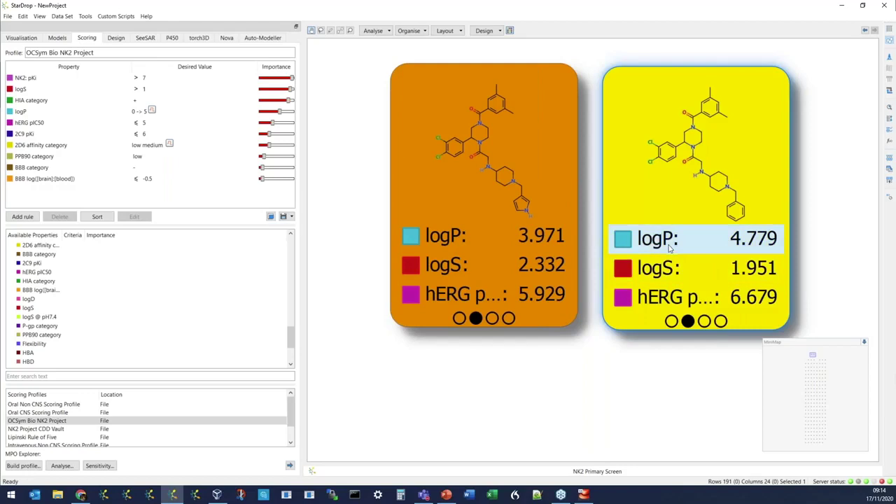
{"action": "left_click", "coordinate": [704, 321]}
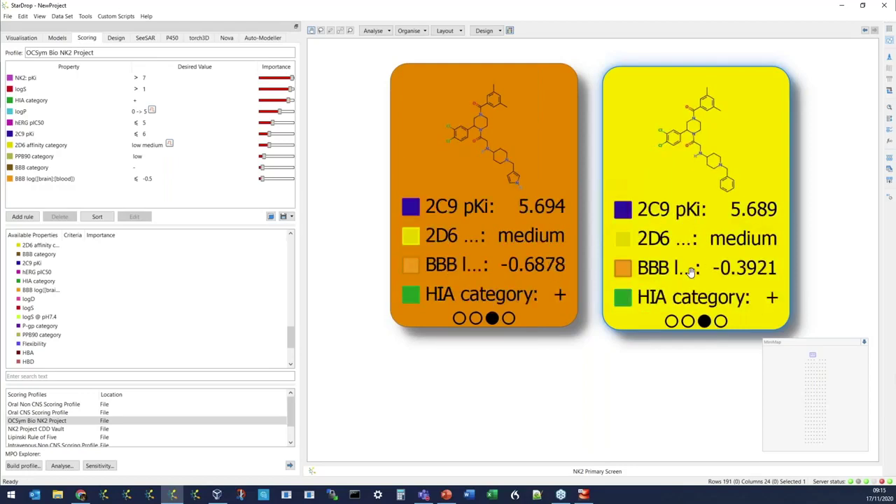
Step: Add the note "Watch hERG!" to the yellow card and return the cards to their score page
{"action": "left_click", "coordinate": [720, 321]}
{"action": "left_click", "coordinate": [657, 228]}
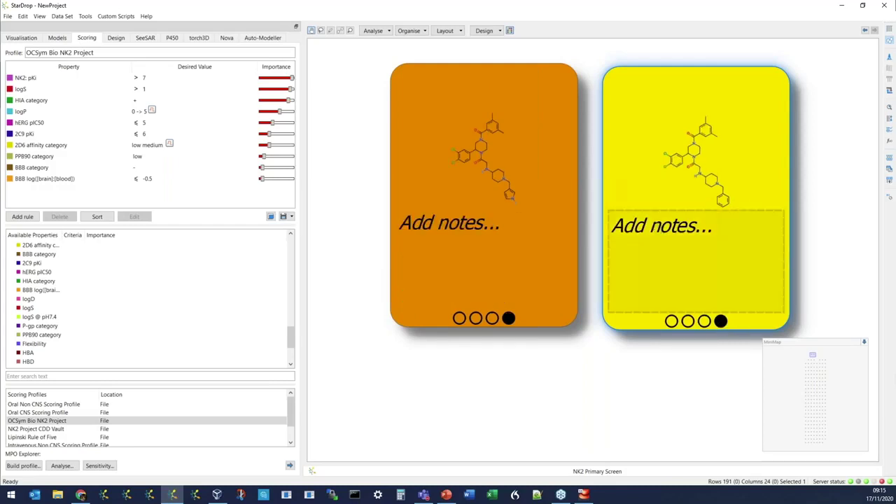
{"action": "type", "text": "Watch hERG!"}
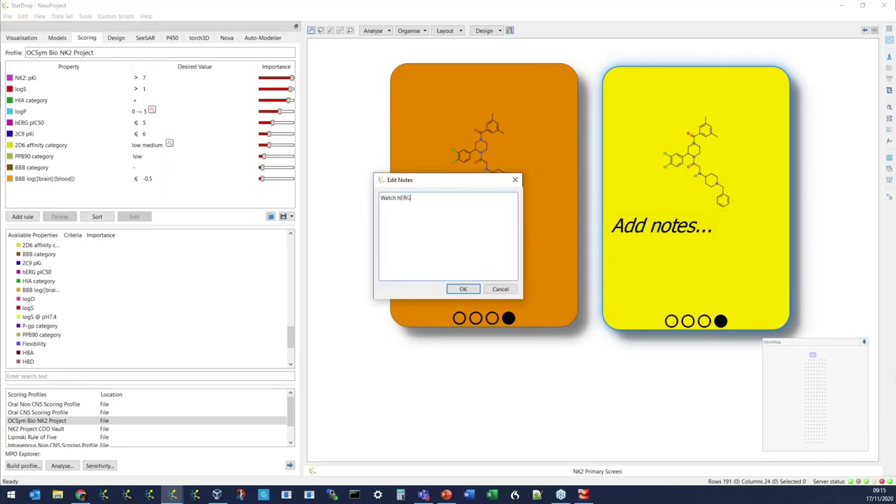
{"action": "left_click", "coordinate": [464, 289]}
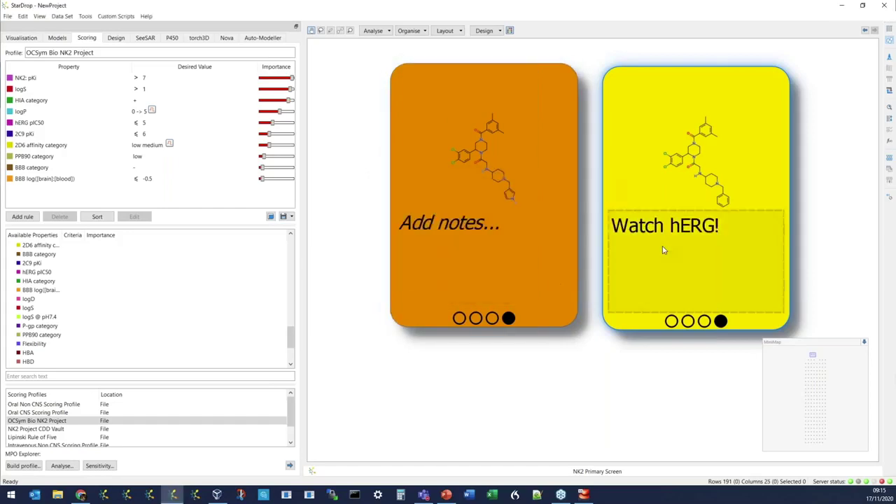
{"action": "left_click", "coordinate": [670, 321]}
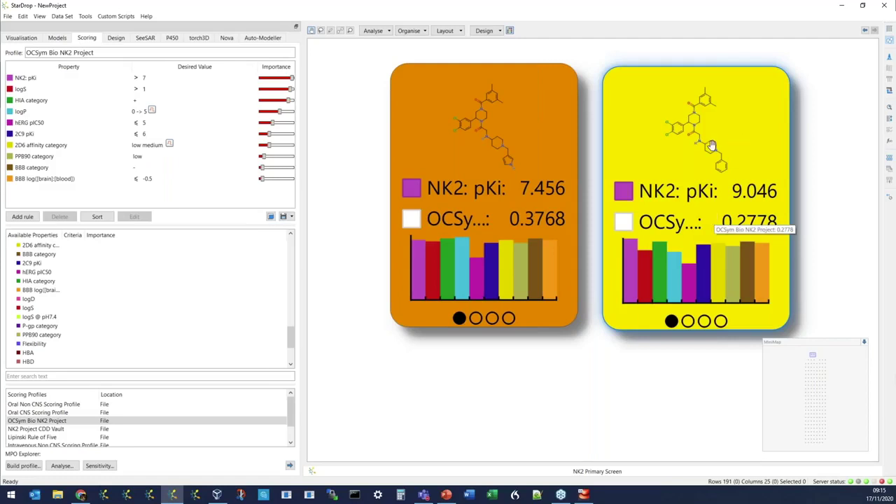
Step: Stack the two separated cards together and add the next two cards from the first row to the stack
{"action": "scroll", "coordinate": [711, 145], "scroll_direction": "down", "scroll_amount": 3}
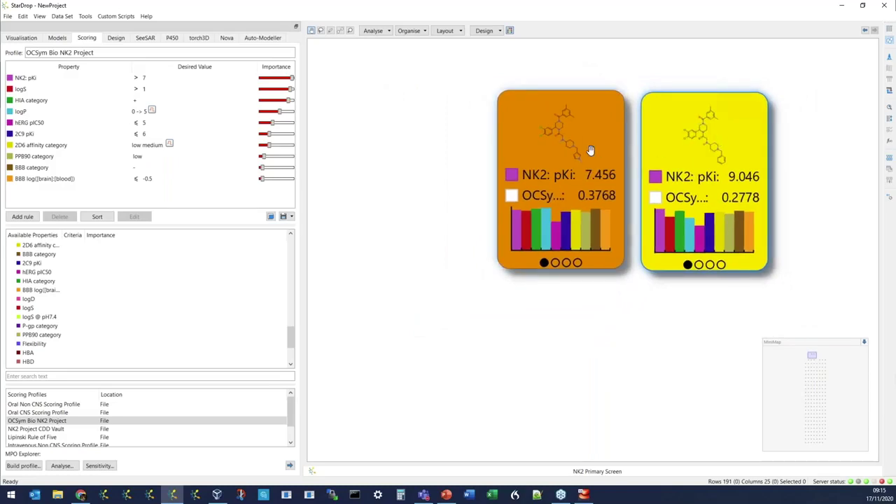
{"action": "left_click_drag", "start_coordinate": [730, 140], "coordinate": [595, 137]}
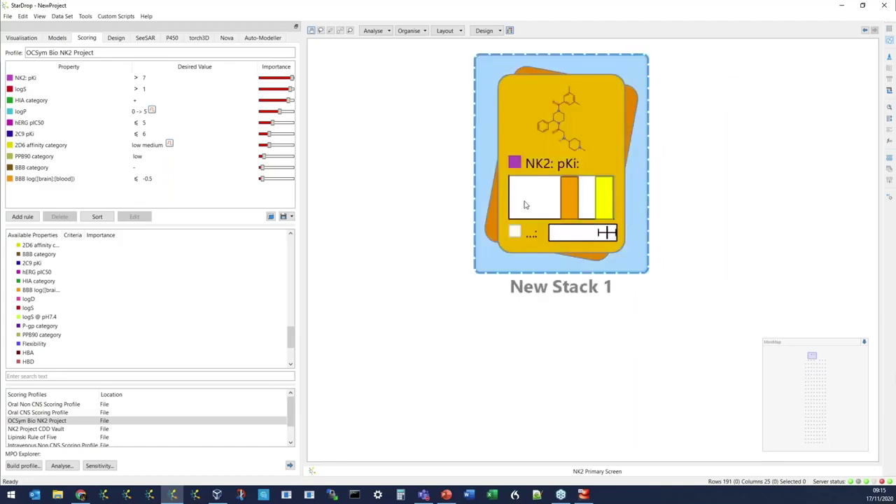
{"action": "left_click", "coordinate": [614, 199]}
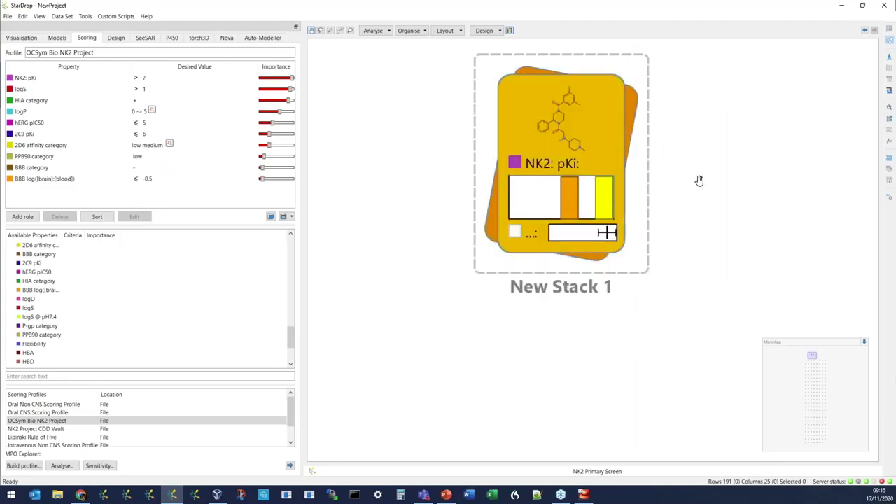
{"action": "left_click_drag", "start_coordinate": [495, 382], "coordinate": [623, 140]}
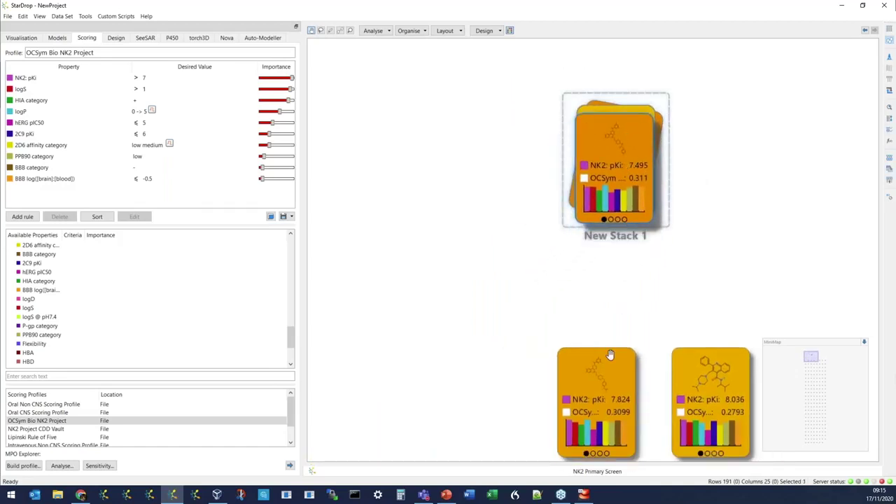
{"action": "left_click_drag", "start_coordinate": [609, 355], "coordinate": [614, 161]}
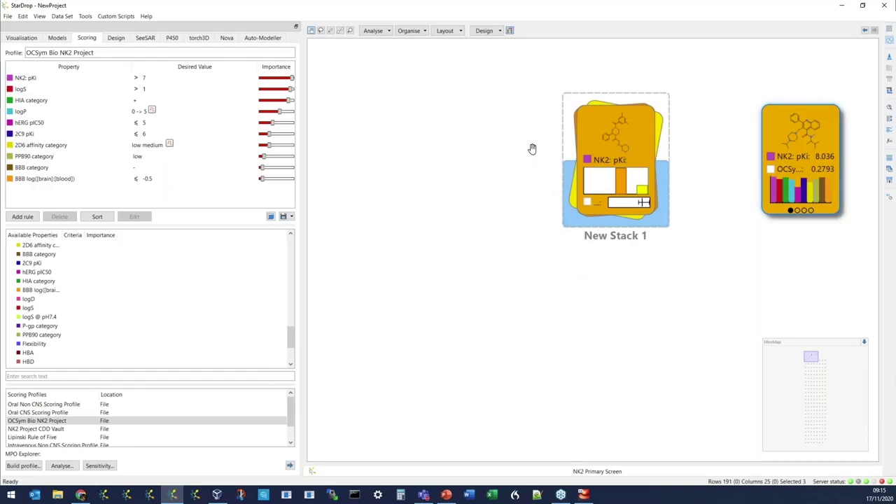
Step: Cluster the compounds by common substructure, showing the results in card view with common substructures displayed
{"action": "left_click", "coordinate": [383, 33]}
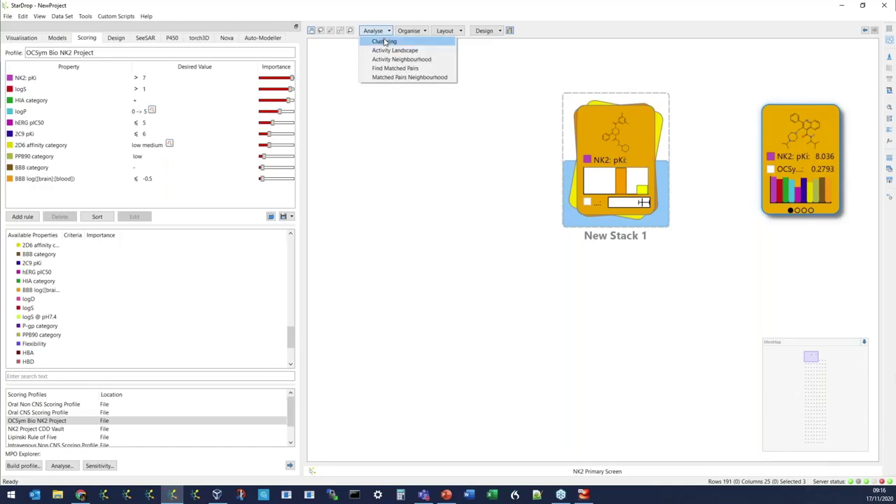
{"action": "left_click", "coordinate": [385, 41]}
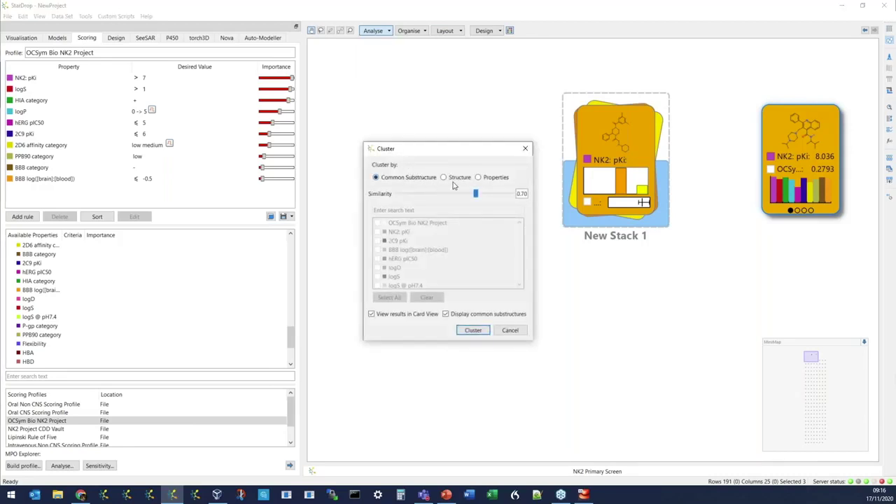
{"action": "double_click", "coordinate": [521, 193]}
{"action": "left_click", "coordinate": [473, 334]}
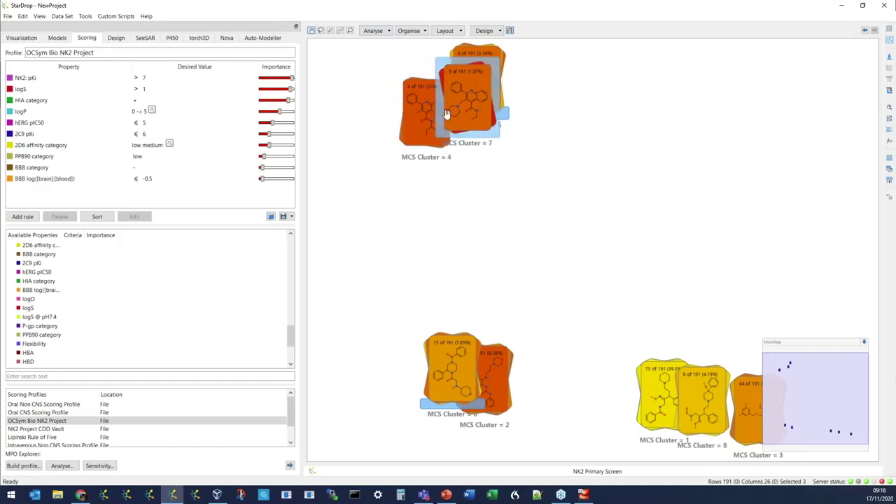
Step: Spread out the overlapping stacks for MCS clusters 4, 5 and 7, and merge clusters 4 and 7 into cluster 5
{"action": "scroll", "coordinate": [445, 112], "scroll_direction": "up", "scroll_amount": 3}
{"action": "left_click_drag", "start_coordinate": [506, 216], "coordinate": [539, 346]}
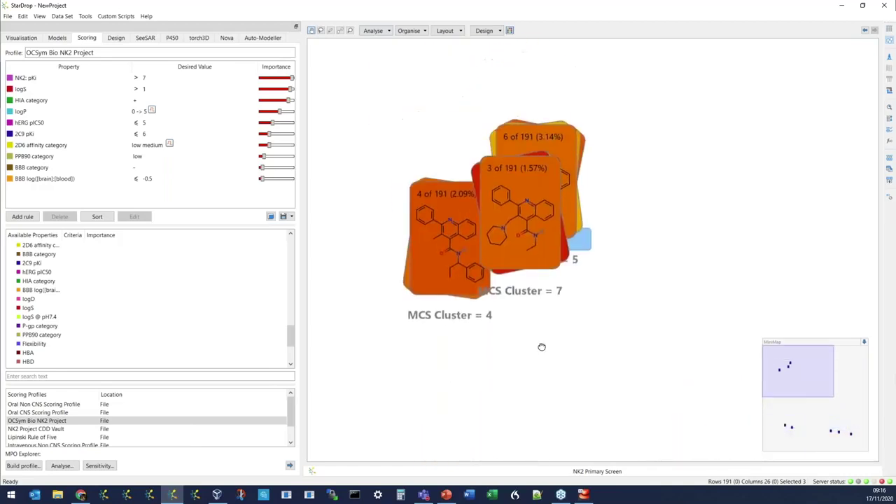
{"action": "left_click_drag", "start_coordinate": [514, 206], "coordinate": [643, 178]}
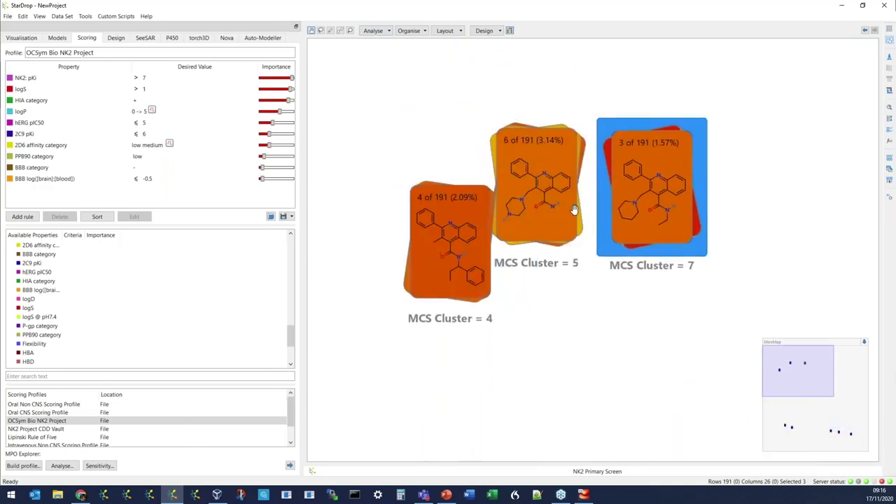
{"action": "left_click_drag", "start_coordinate": [453, 230], "coordinate": [434, 184]}
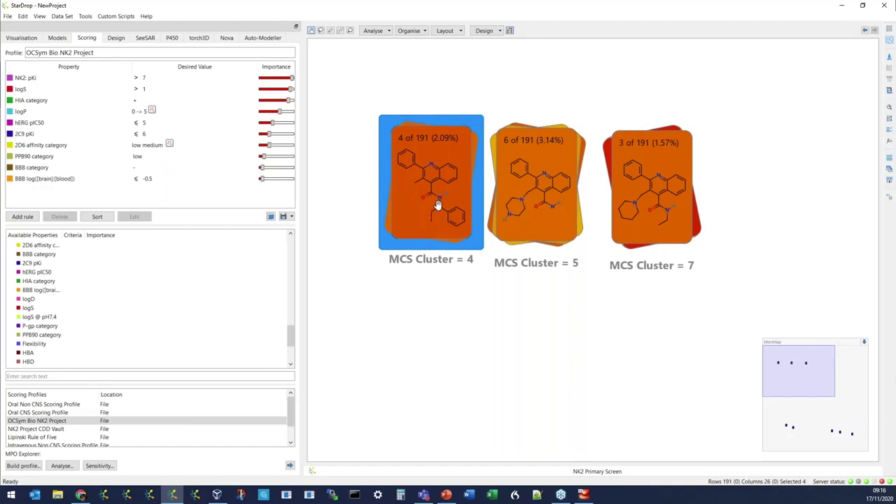
{"action": "left_click_drag", "start_coordinate": [436, 156], "coordinate": [602, 170]}
{"action": "left_click_drag", "start_coordinate": [656, 161], "coordinate": [560, 165]}
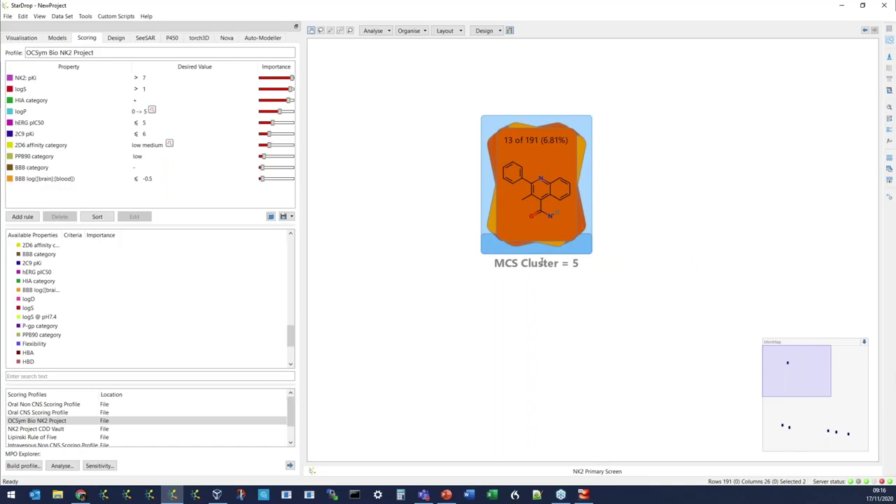
Step: Rename the merged cluster stack as Quinolines
{"action": "left_click_drag", "start_coordinate": [577, 263], "coordinate": [494, 263]}
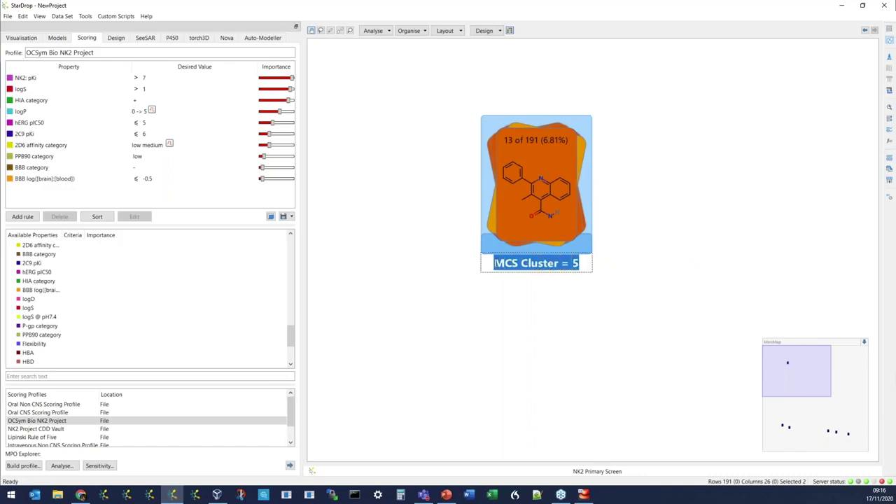
{"action": "type", "text": "Qui"}
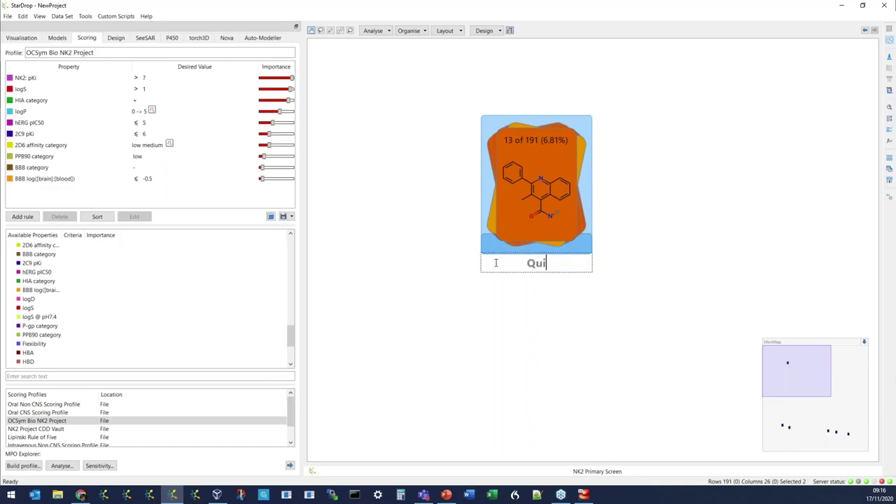
{"action": "type", "text": "nolines"}
{"action": "left_click", "coordinate": [530, 341]}
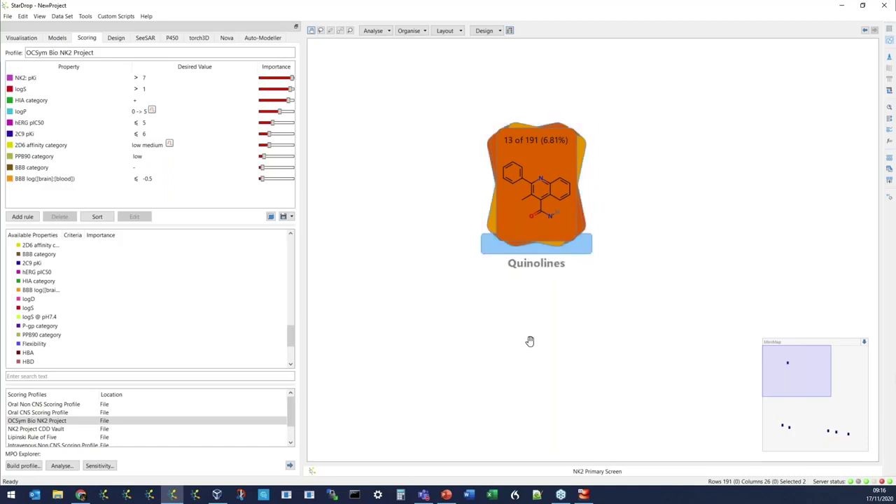
Step: Open the Quinolines stack and browse the individual compound cards inside it
{"action": "left_click", "coordinate": [551, 198]}
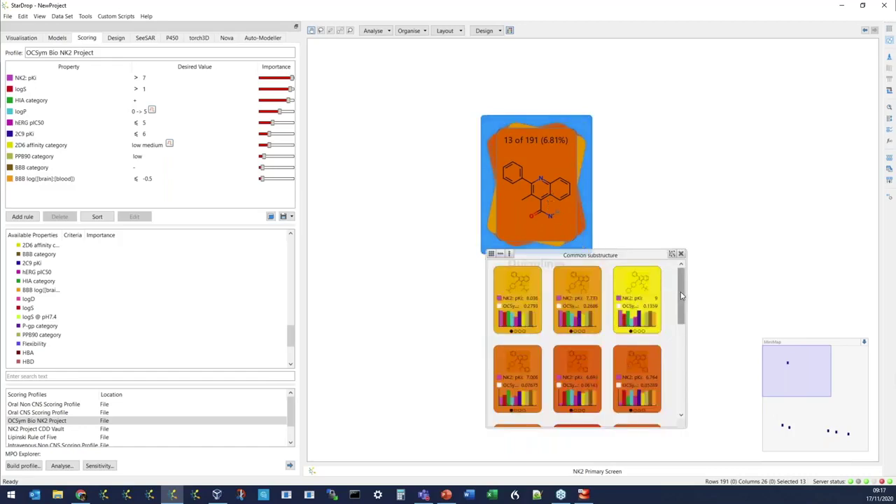
{"action": "scroll", "coordinate": [682, 295], "scroll_direction": "down", "scroll_amount": 3}
{"action": "left_click", "coordinate": [637, 313]}
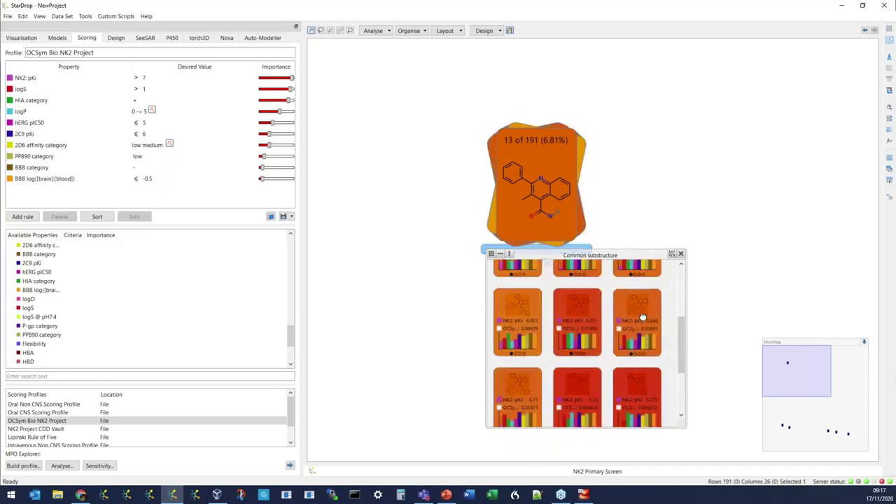
Step: Pull one compound card out of the Quinolines stack, return it to the stack, and close the stack's card browser
{"action": "left_click_drag", "start_coordinate": [651, 320], "coordinate": [805, 172]}
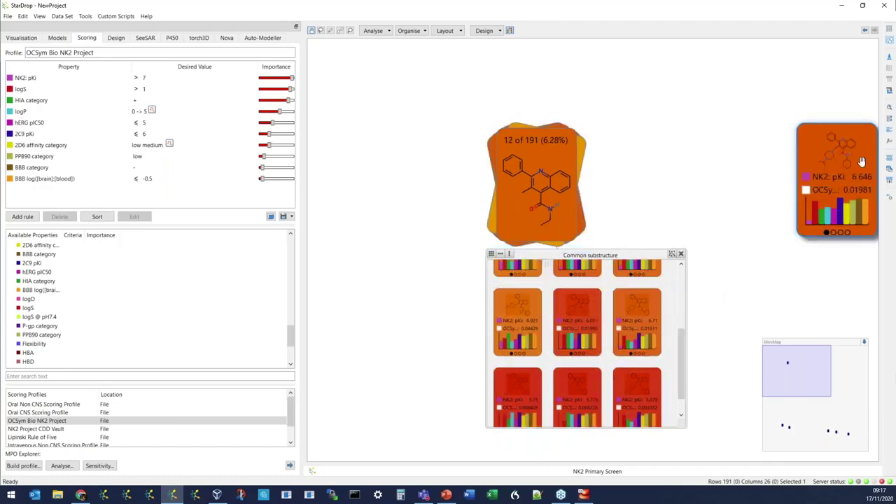
{"action": "left_click_drag", "start_coordinate": [859, 162], "coordinate": [551, 157]}
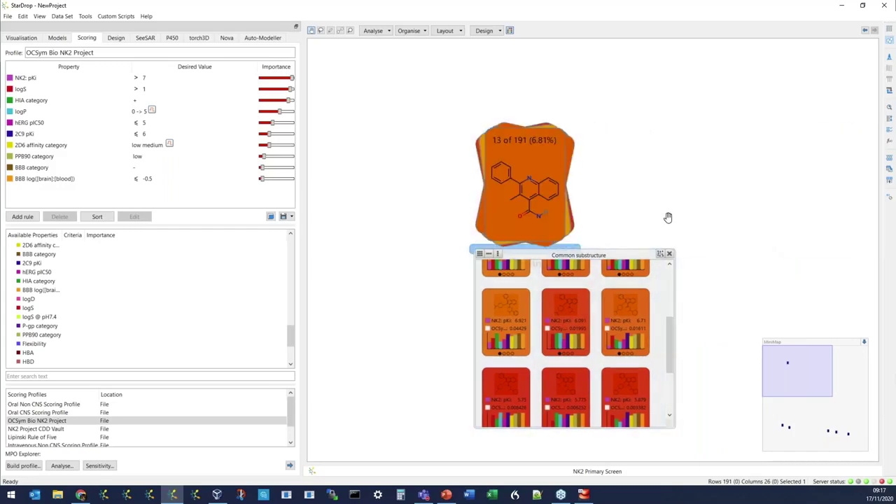
{"action": "left_click", "coordinate": [669, 254]}
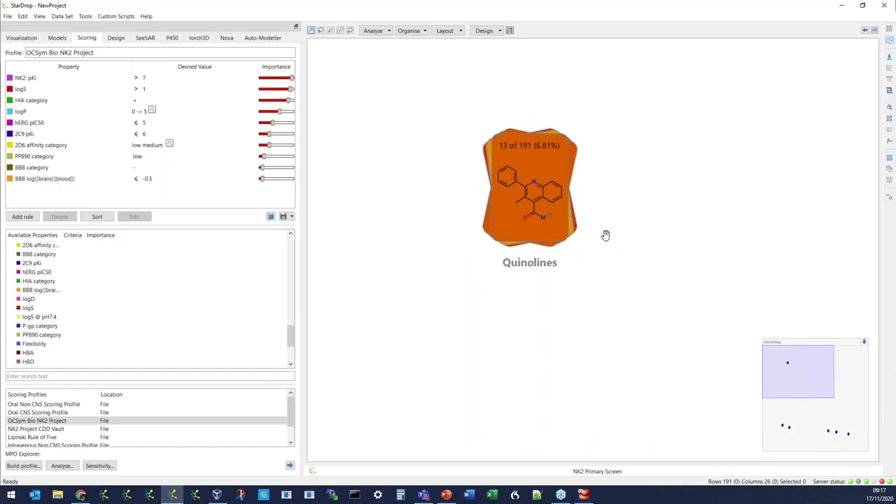
Step: Stack all the compound cards by the Series property
{"action": "left_click", "coordinate": [417, 32]}
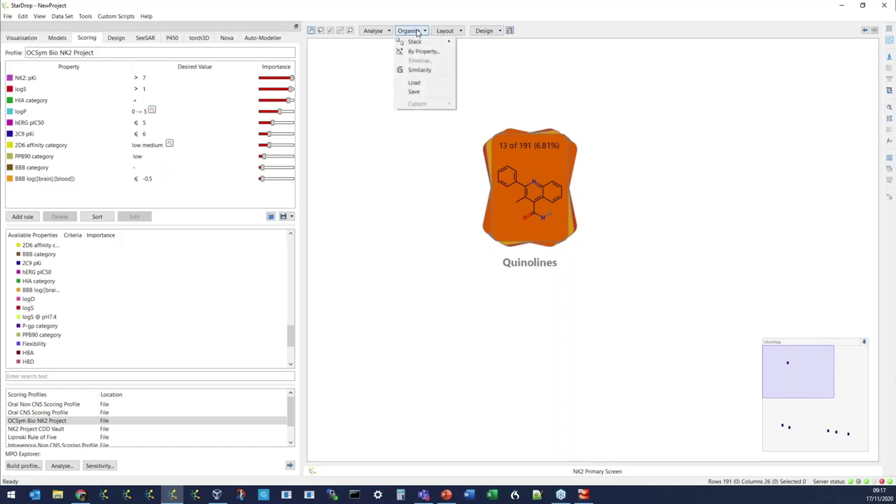
{"action": "mouse_move", "coordinate": [414, 43]}
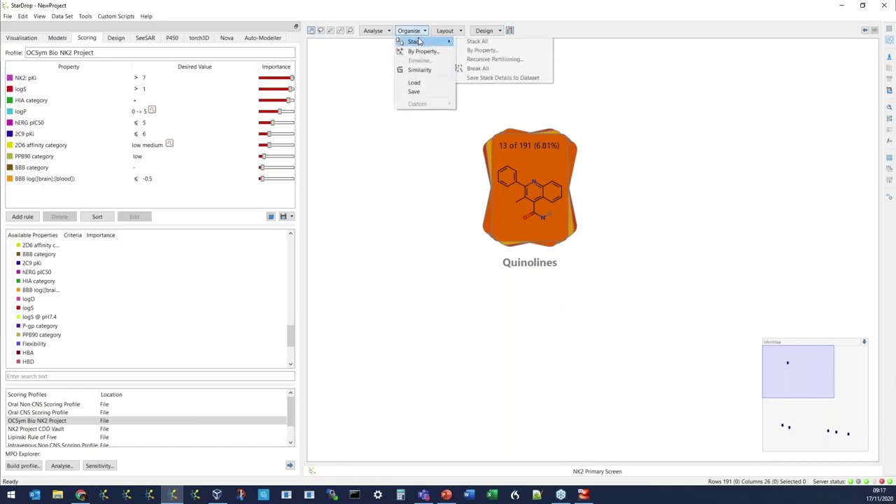
{"action": "left_click", "coordinate": [483, 52]}
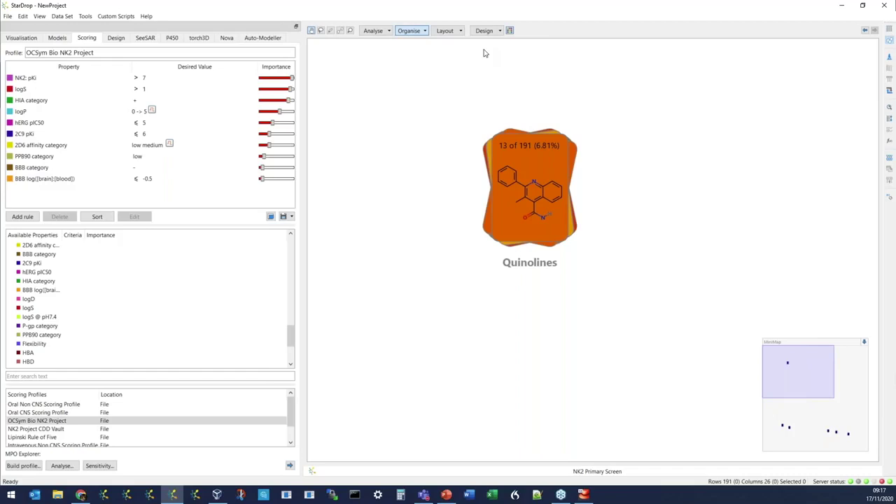
{"action": "left_click", "coordinate": [490, 229]}
{"action": "left_click", "coordinate": [450, 260]}
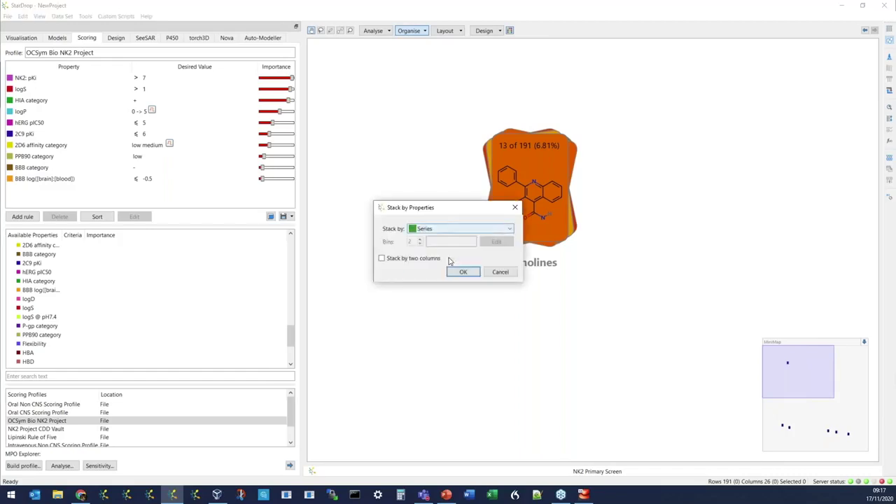
{"action": "left_click", "coordinate": [464, 272]}
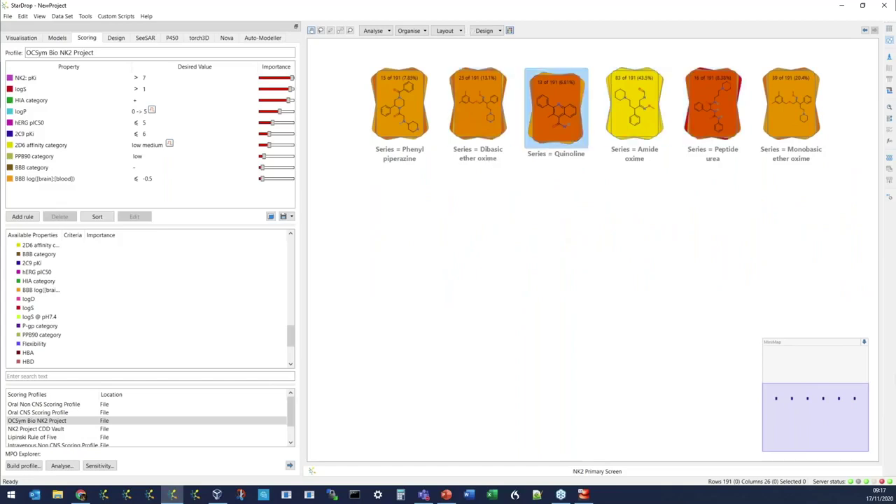
Step: Apply the OCSym Bio NK2 user design to the series stacks and inspect the Amide oxime and Phenyl piperazine property distributions
{"action": "left_click", "coordinate": [498, 31]}
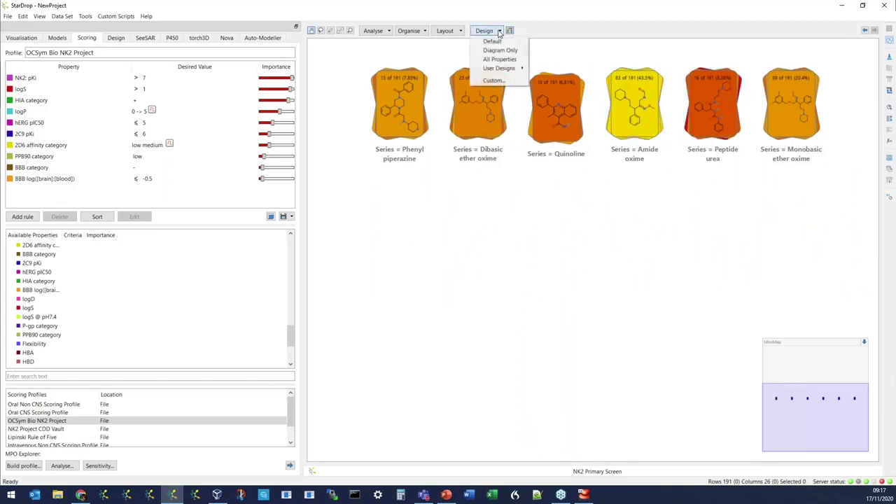
{"action": "mouse_move", "coordinate": [505, 68]}
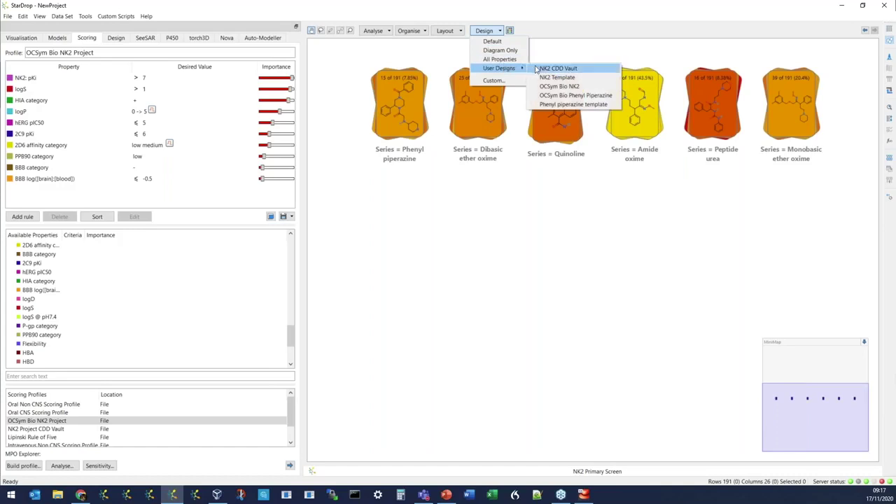
{"action": "left_click", "coordinate": [558, 87]}
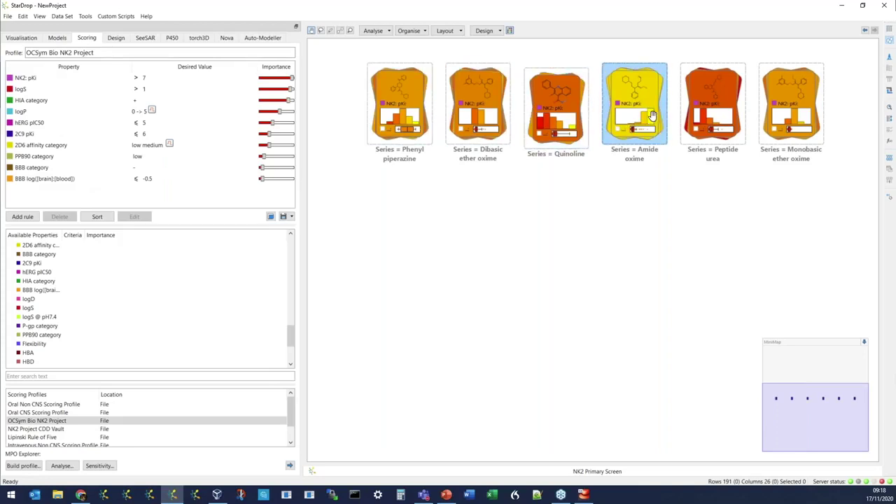
{"action": "left_click_drag", "start_coordinate": [652, 116], "coordinate": [633, 133]}
{"action": "double_click", "coordinate": [633, 137]}
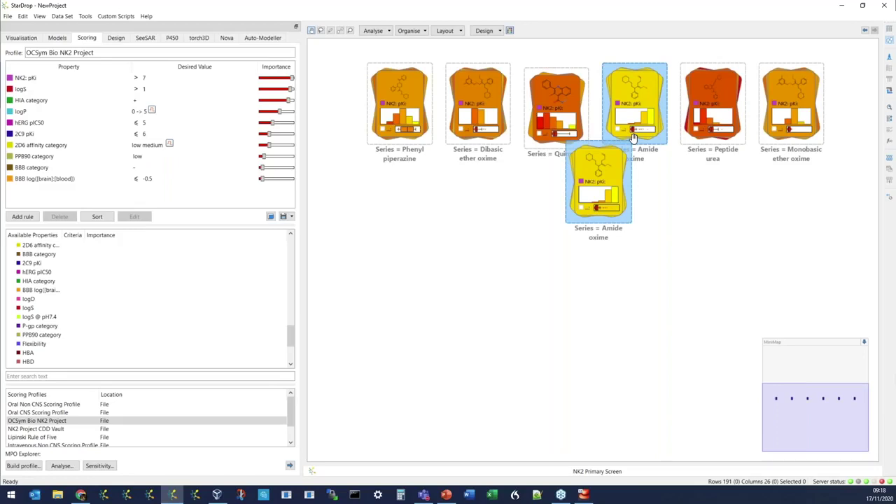
{"action": "left_click", "coordinate": [633, 137]}
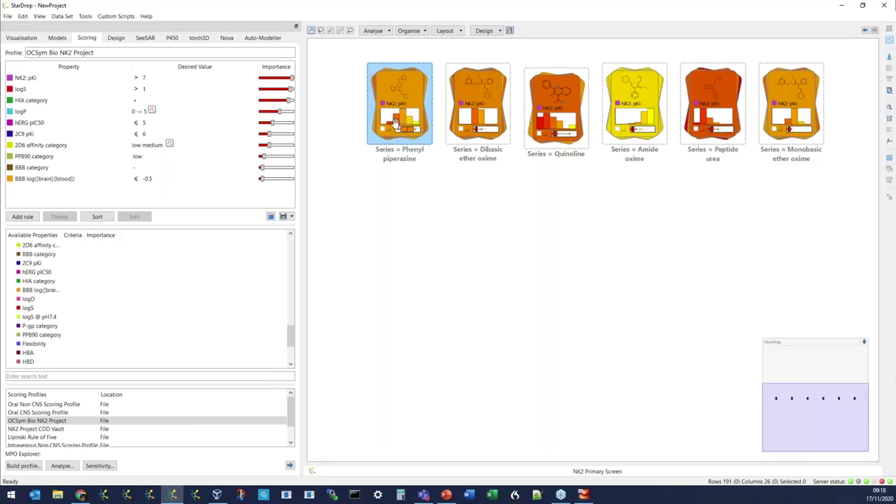
{"action": "mouse_move", "coordinate": [416, 123]}
{"action": "mouse_move", "coordinate": [409, 138]}
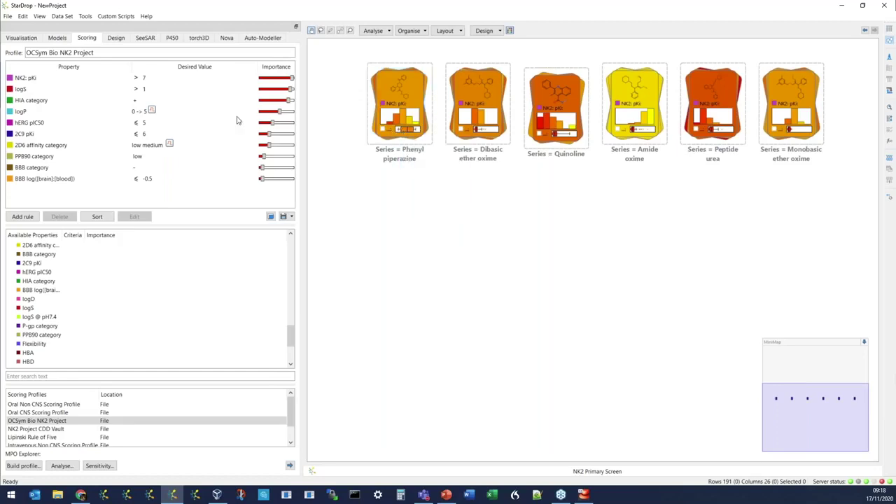
Step: Replace the NK2: pKi histogram with a chemical space chart of the compounds
{"action": "left_click", "coordinate": [21, 37]}
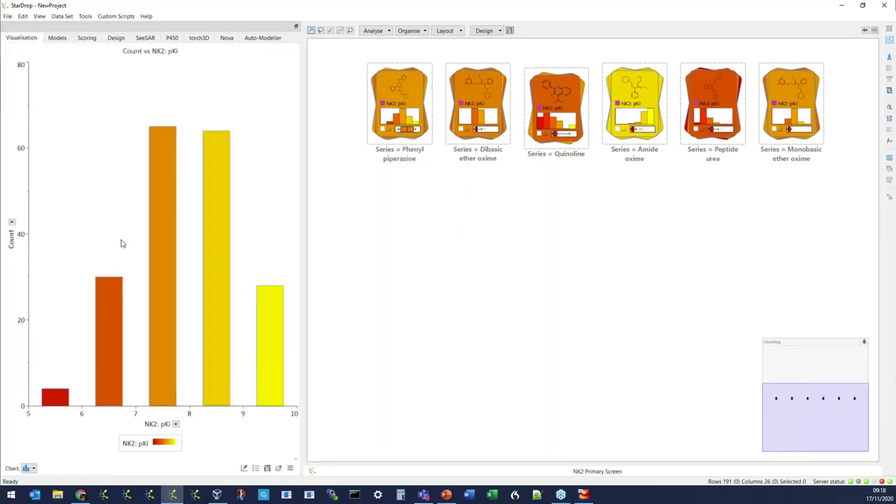
{"action": "left_click", "coordinate": [31, 468]}
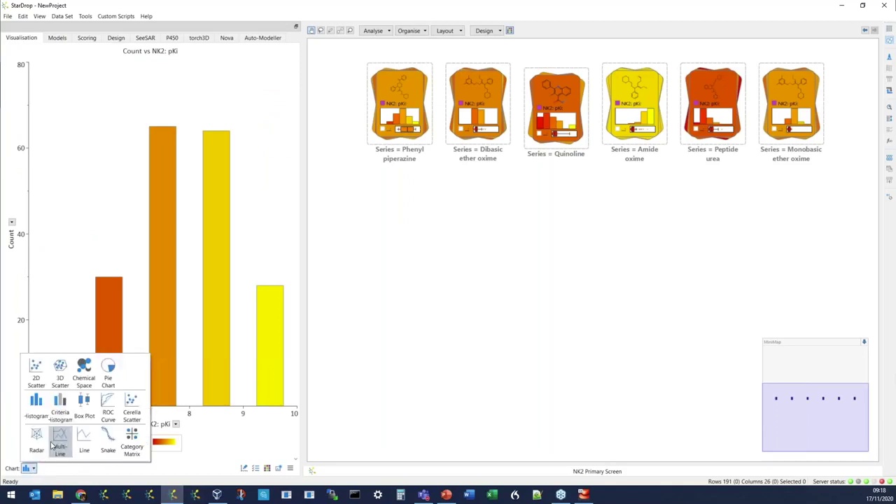
{"action": "left_click", "coordinate": [83, 381]}
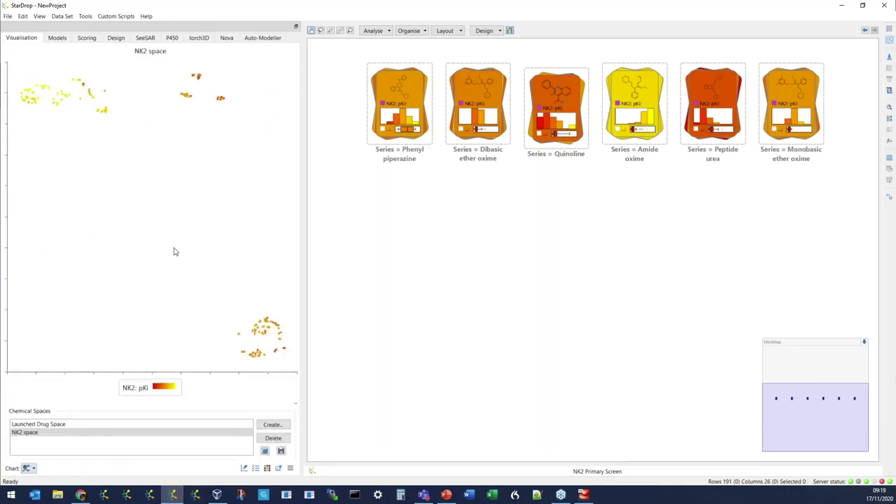
Step: Colour the chemical space points by the OCSym Bio NK2 Project score and set the chart background to grey #868686
{"action": "left_click", "coordinate": [267, 469]}
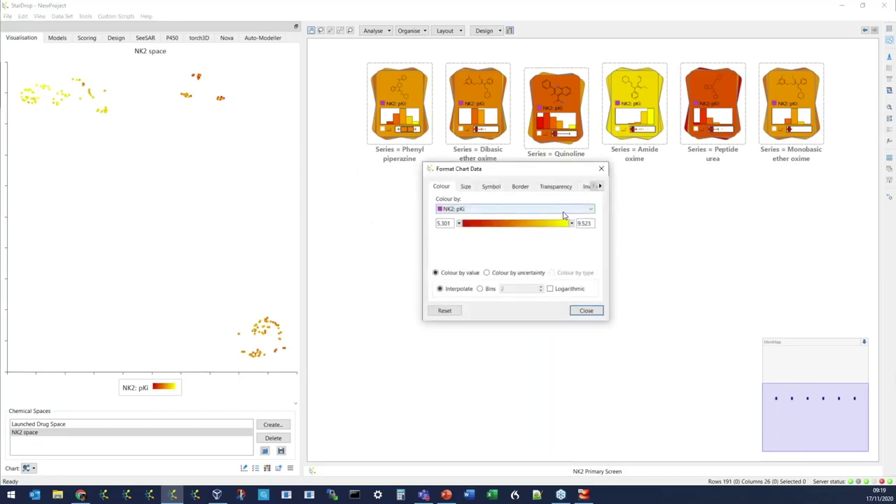
{"action": "left_click", "coordinate": [563, 210]}
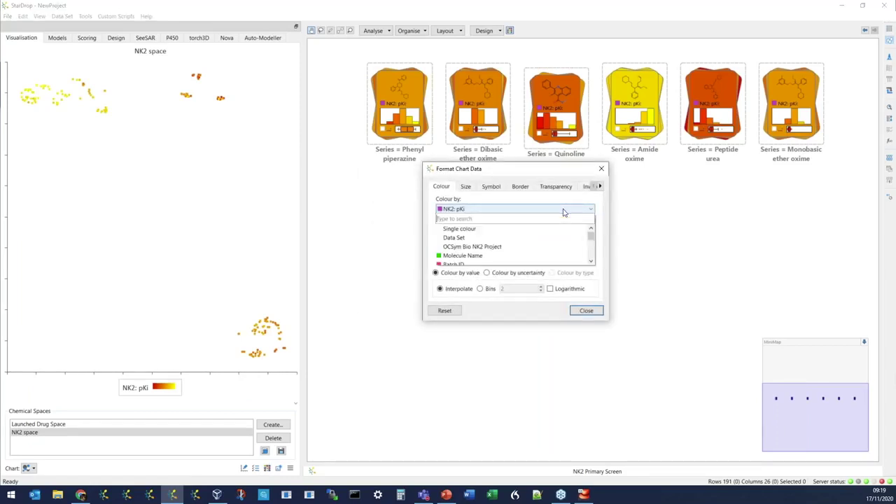
{"action": "left_click", "coordinate": [541, 247]}
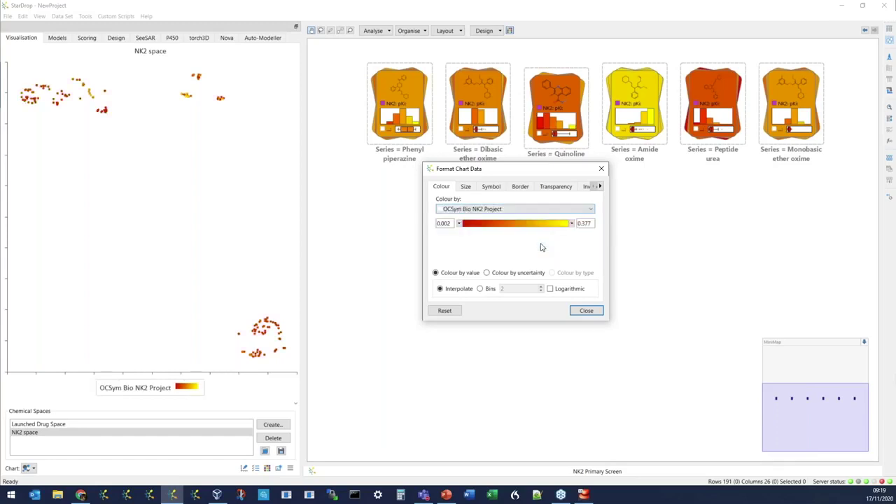
{"action": "left_click", "coordinate": [585, 311]}
{"action": "double_click", "coordinate": [142, 254]}
{"action": "left_click", "coordinate": [228, 241]}
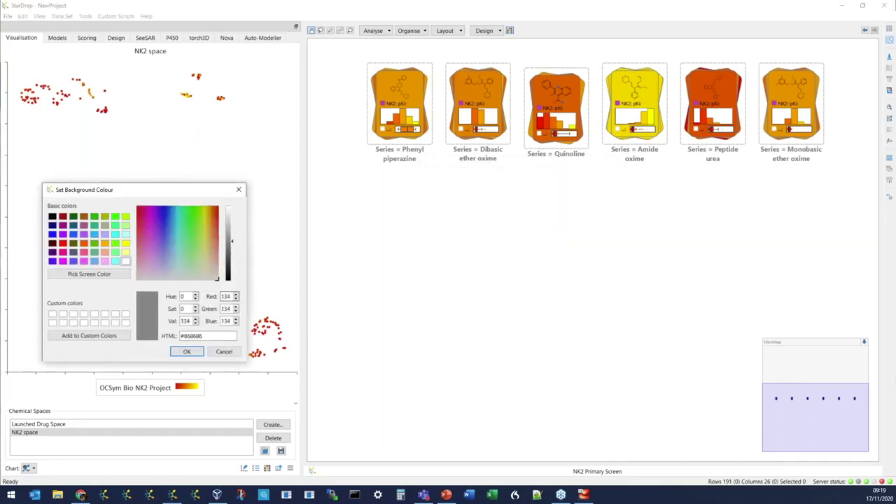
{"action": "left_click", "coordinate": [187, 351]}
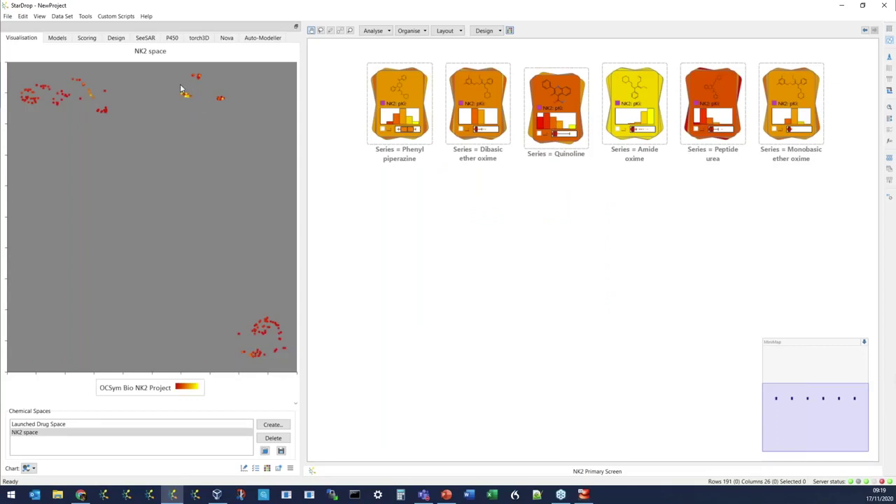
Step: Select the Phenyl piperazine cluster in NK2 space and detach the chart into the dashboard beside the NK2: pKi vs Series box plot
{"action": "left_click", "coordinate": [184, 93]}
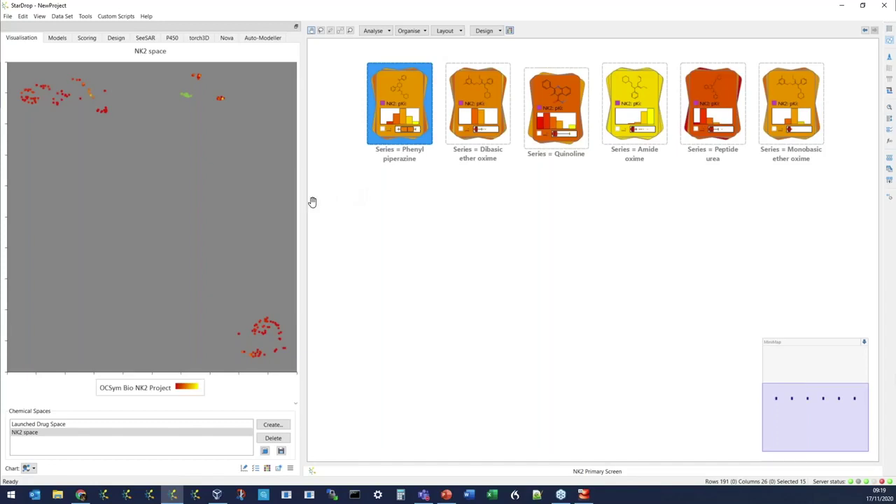
{"action": "left_click", "coordinate": [26, 470]}
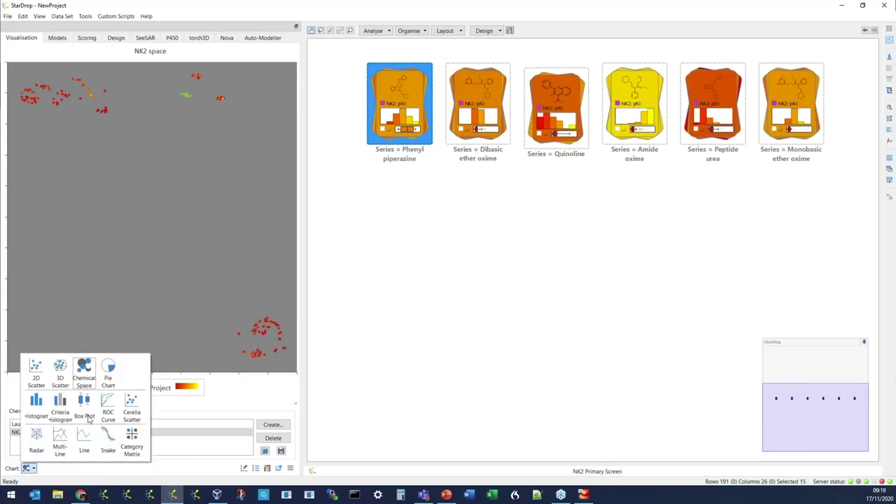
{"action": "left_click", "coordinate": [277, 471]}
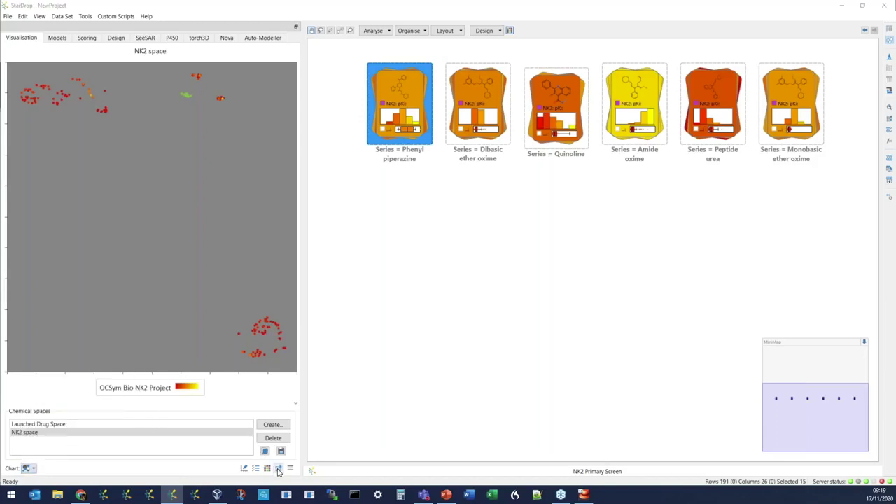
{"action": "left_click", "coordinate": [278, 470]}
{"action": "left_click_drag", "start_coordinate": [757, 201], "coordinate": [632, 180]}
{"action": "left_click_drag", "start_coordinate": [652, 263], "coordinate": [585, 260]}
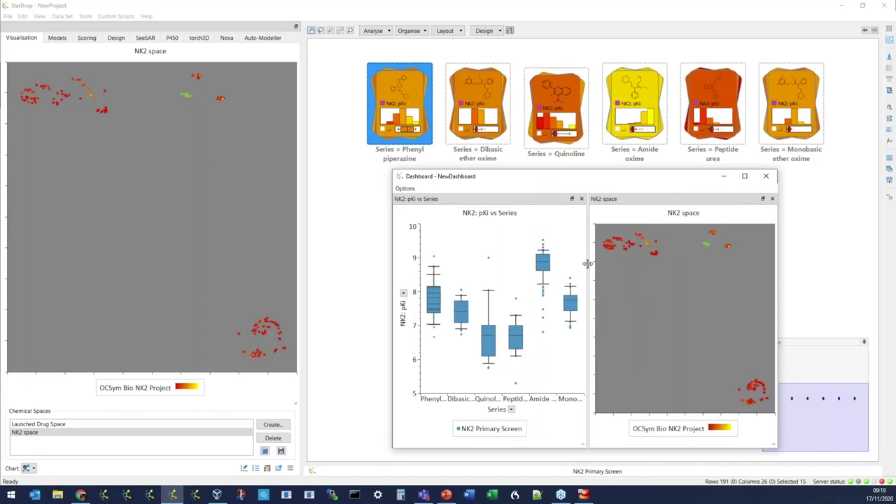
Step: Switch the main chart to a snake plot of the OCSym Bio NK2 Project scores and clear the compound selection
{"action": "left_click", "coordinate": [28, 469]}
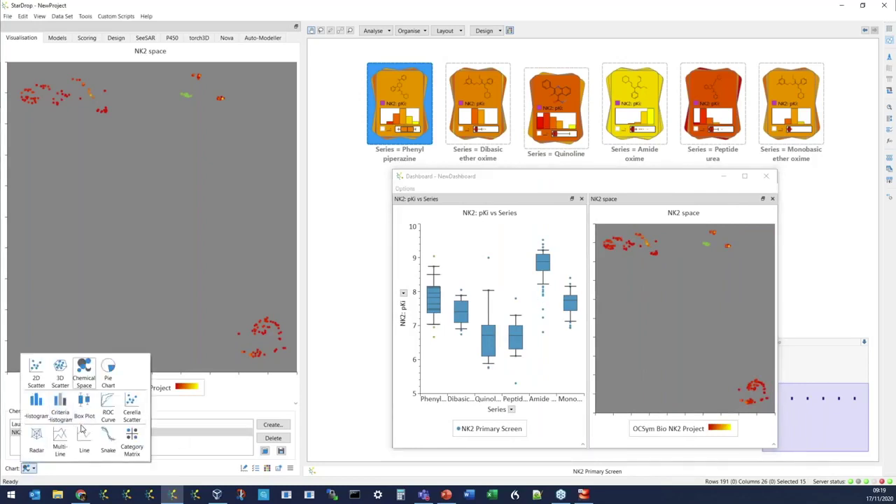
{"action": "left_click", "coordinate": [109, 440]}
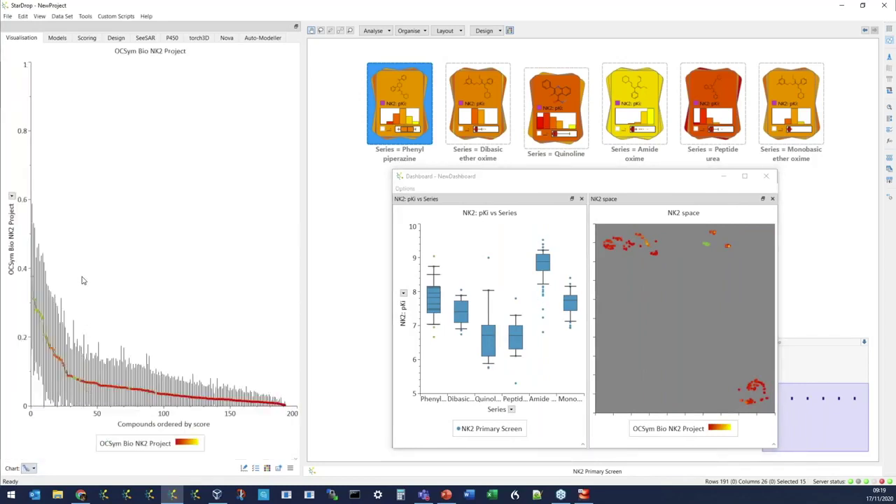
{"action": "left_click", "coordinate": [82, 280]}
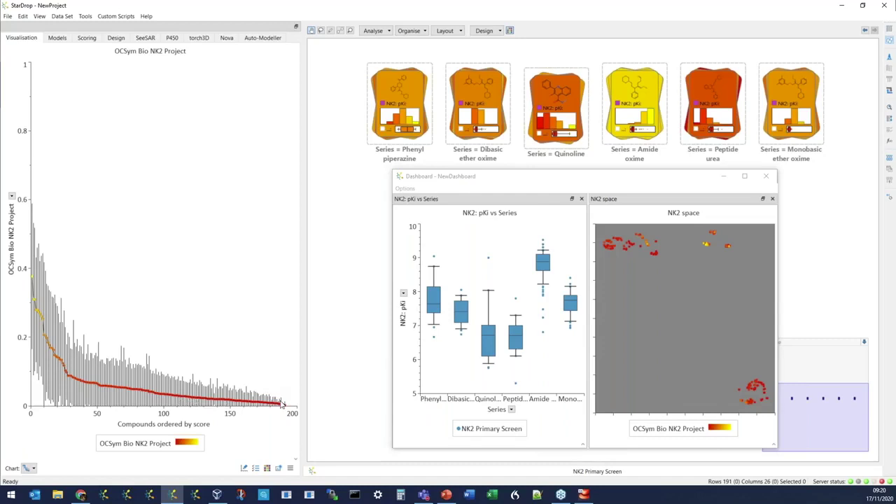
Step: Select the lower-scoring half of the compounds in the snake plot, clear that selection, and select the top-scoring compound
{"action": "mouse_move", "coordinate": [294, 388]}
{"action": "left_mouse_down"}
{"action": "mouse_move", "coordinate": [194, 367]}
{"action": "mouse_move", "coordinate": [171, 422]}
{"action": "mouse_move", "coordinate": [294, 416]}
{"action": "mouse_move", "coordinate": [295, 381]}
{"action": "left_mouse_up"}
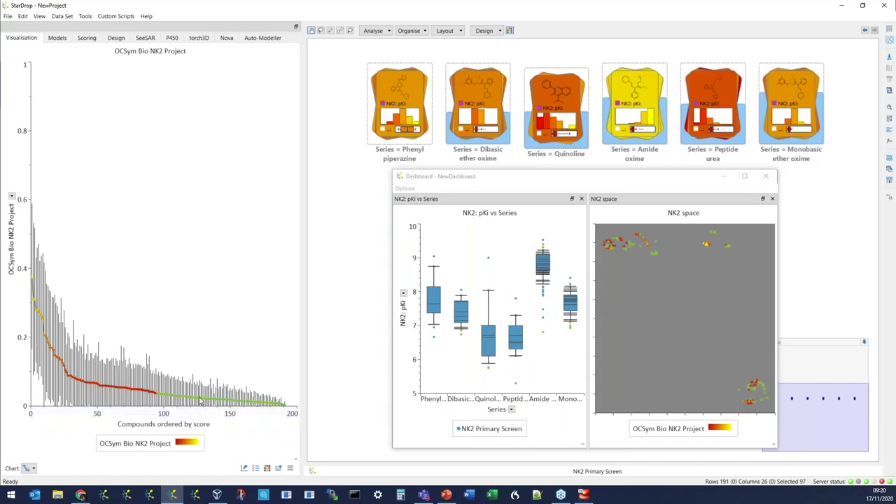
{"action": "left_click", "coordinate": [31, 279]}
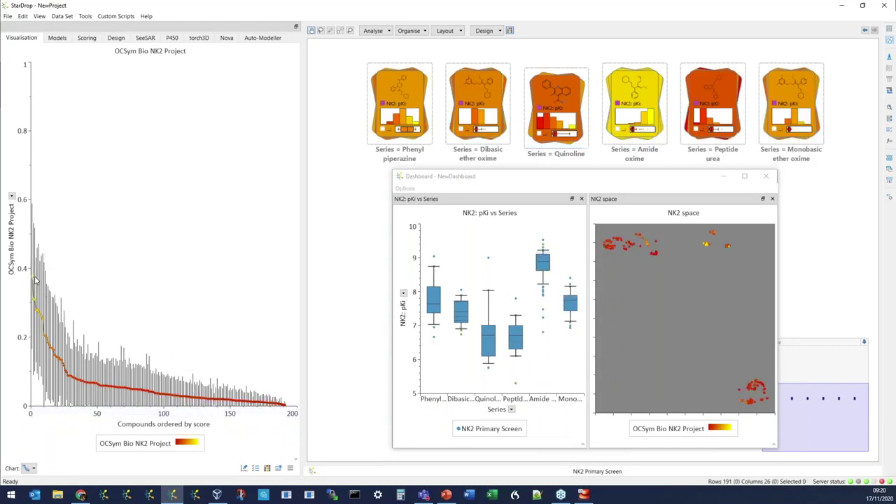
{"action": "left_click", "coordinate": [31, 279]}
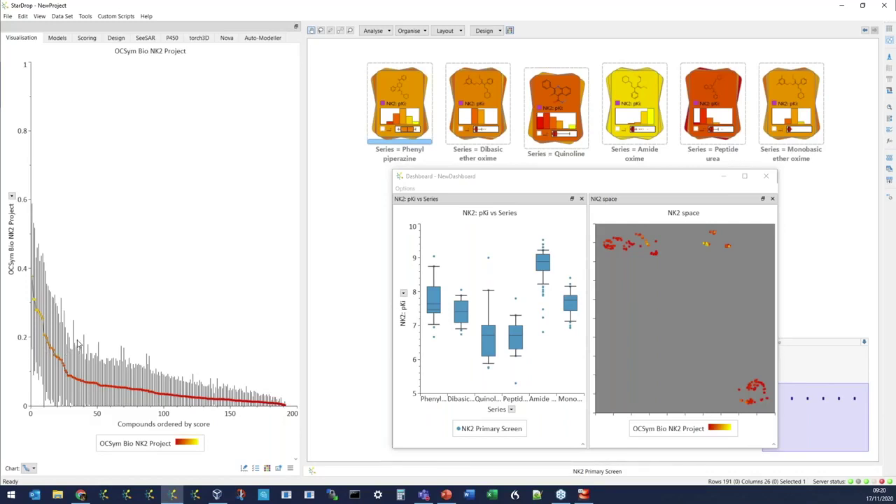
Step: Select the roughly 33 top-scoring compounds in the snake plot and create a new data set from them, named as compounds for the colleague
{"action": "mouse_move", "coordinate": [78, 337]}
{"action": "left_mouse_down"}
{"action": "mouse_move", "coordinate": [64, 202]}
{"action": "mouse_move", "coordinate": [17, 217]}
{"action": "mouse_move", "coordinate": [4, 381]}
{"action": "mouse_move", "coordinate": [56, 445]}
{"action": "mouse_move", "coordinate": [73, 394]}
{"action": "mouse_move", "coordinate": [79, 322]}
{"action": "left_mouse_up"}
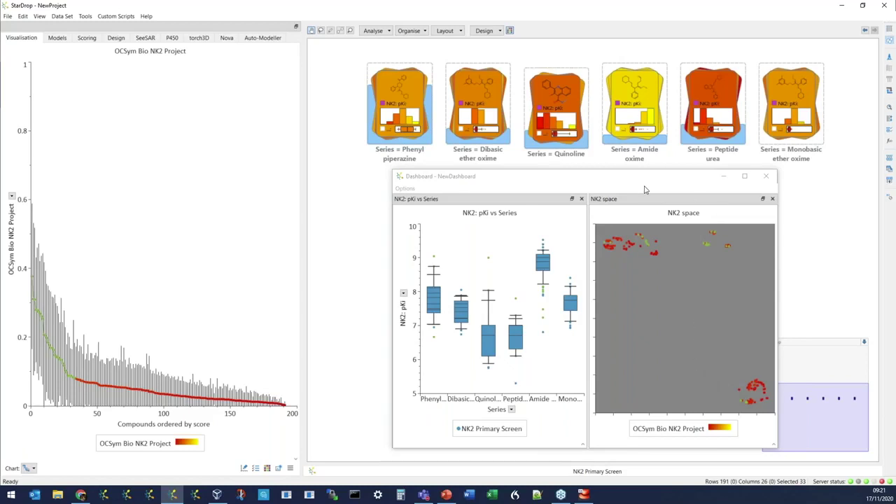
{"action": "left_click", "coordinate": [890, 170]}
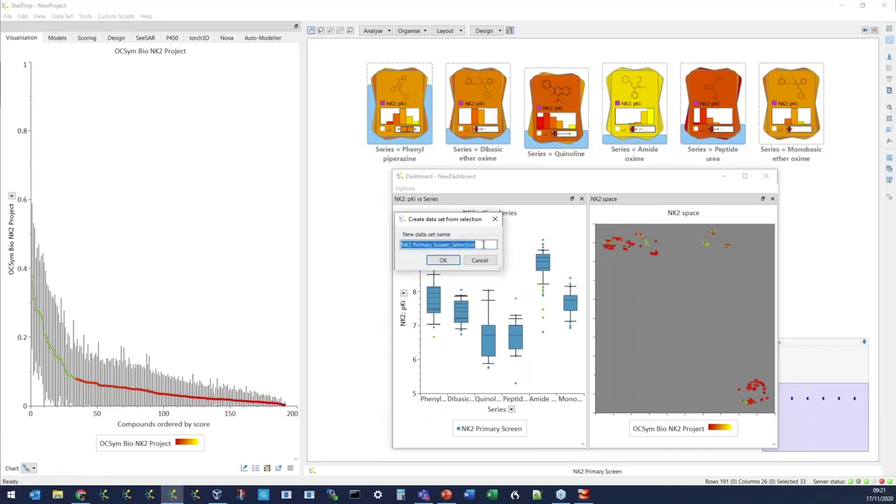
{"action": "type", "text": "Com"}
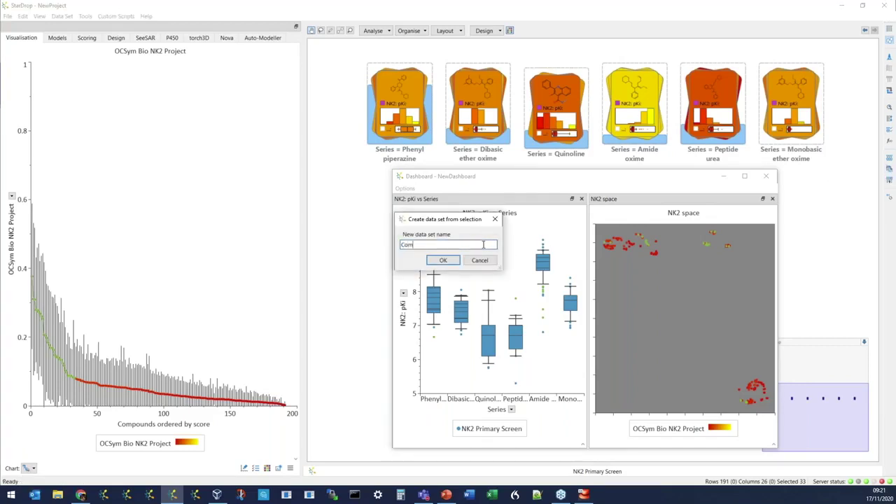
{"action": "type", "text": "pounds for Charlie"}
{"action": "left_click", "coordinate": [443, 260]}
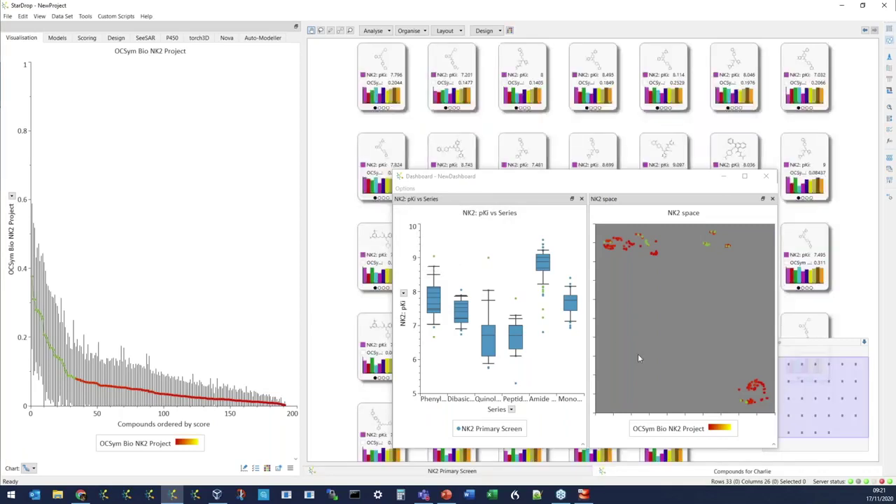
Step: Minimise the dashboard and save the new data set as a comma-separated (*.csv) file in the CDD folder, without statistics
{"action": "left_click", "coordinate": [723, 176]}
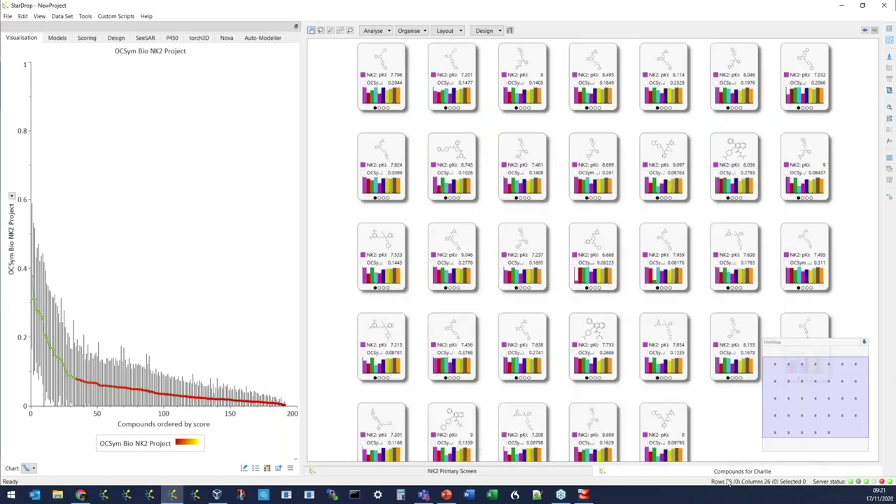
{"action": "left_click", "coordinate": [7, 16]}
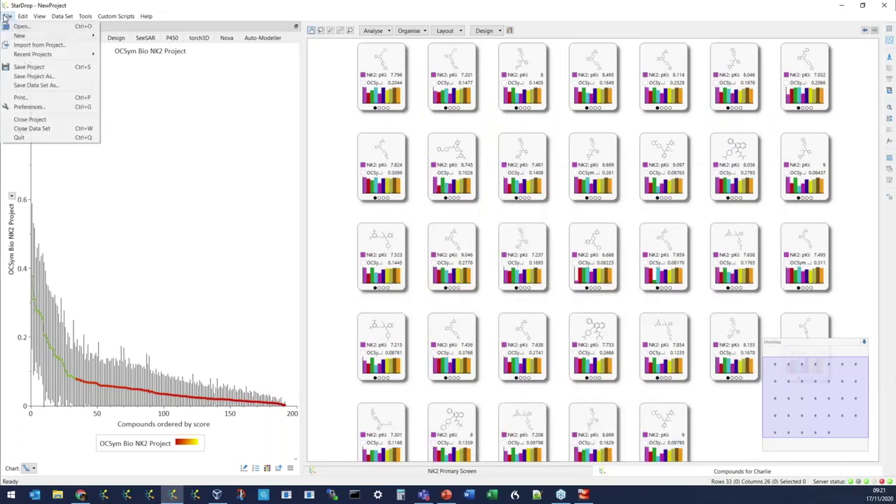
{"action": "left_click", "coordinate": [28, 88]}
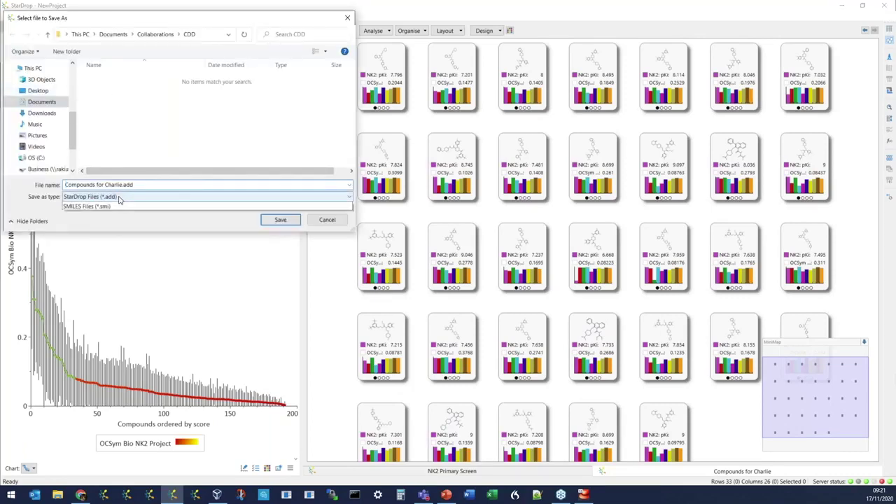
{"action": "left_click", "coordinate": [121, 197]}
{"action": "left_click", "coordinate": [119, 228]}
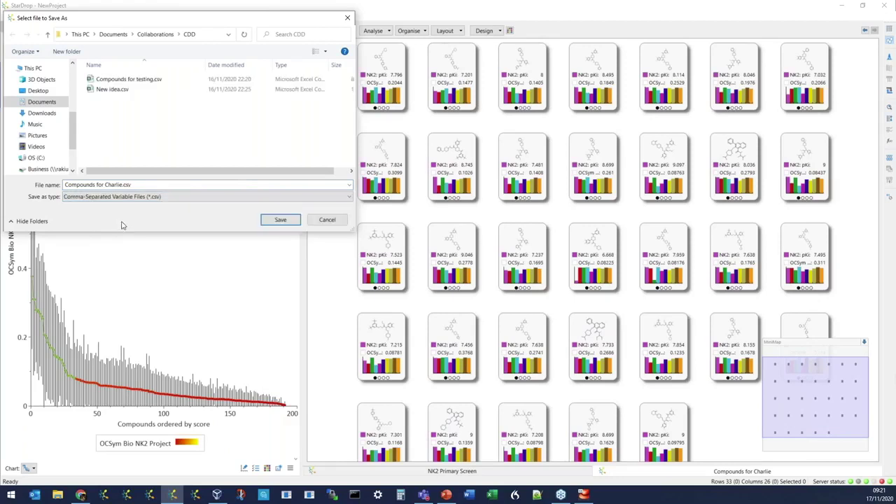
{"action": "left_click", "coordinate": [282, 222]}
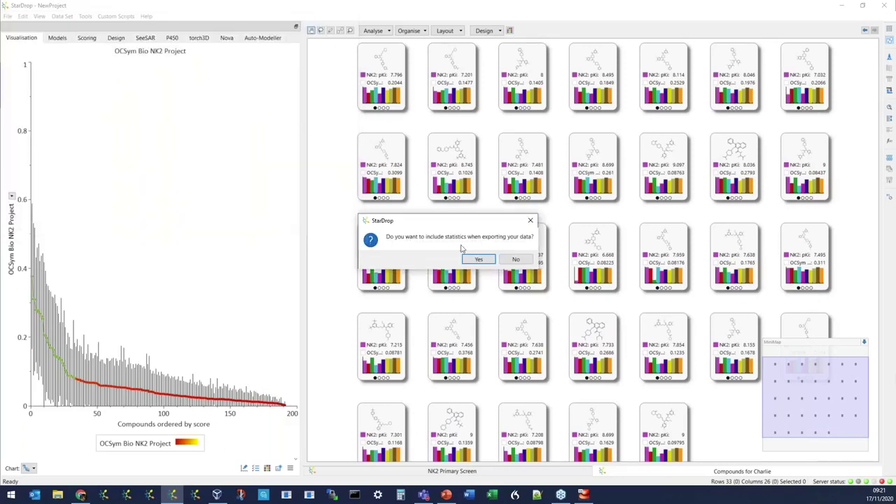
{"action": "left_click", "coordinate": [515, 258]}
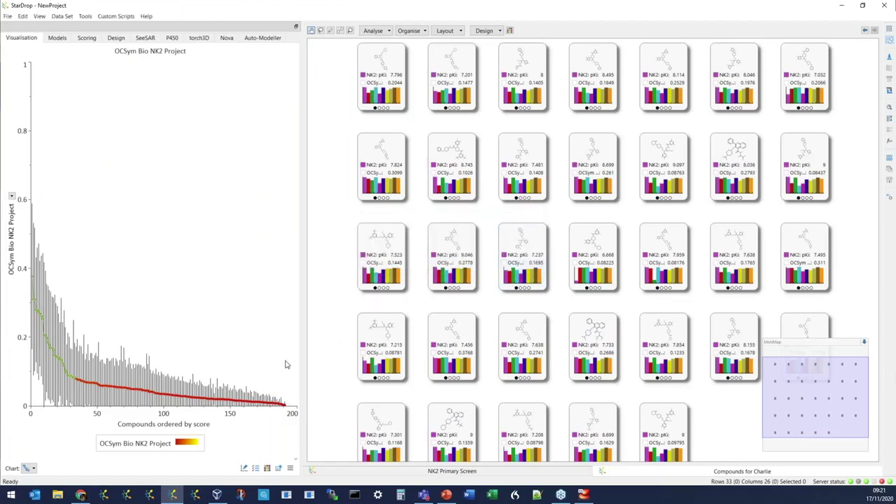
Step: Switch to CDD Vault in Chrome and draft a new message with the exported CSV attached and the colleague's email notification ticked
{"action": "left_click", "coordinate": [81, 495]}
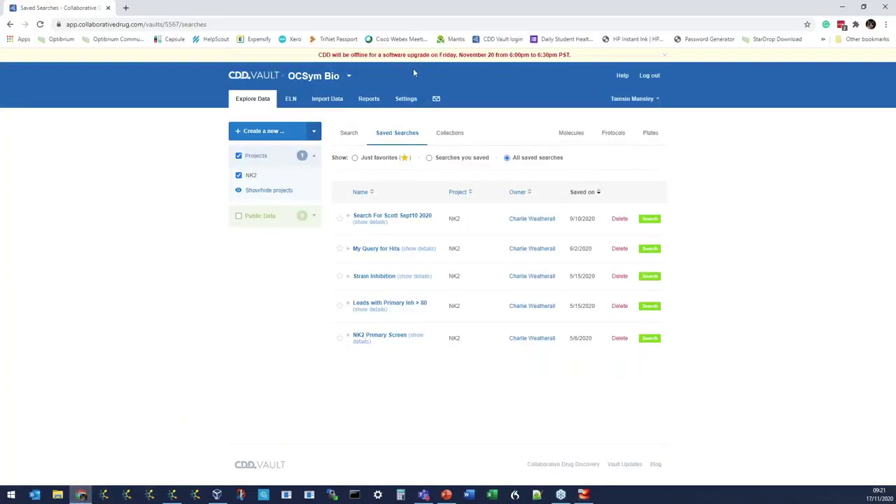
{"action": "left_click", "coordinate": [436, 99]}
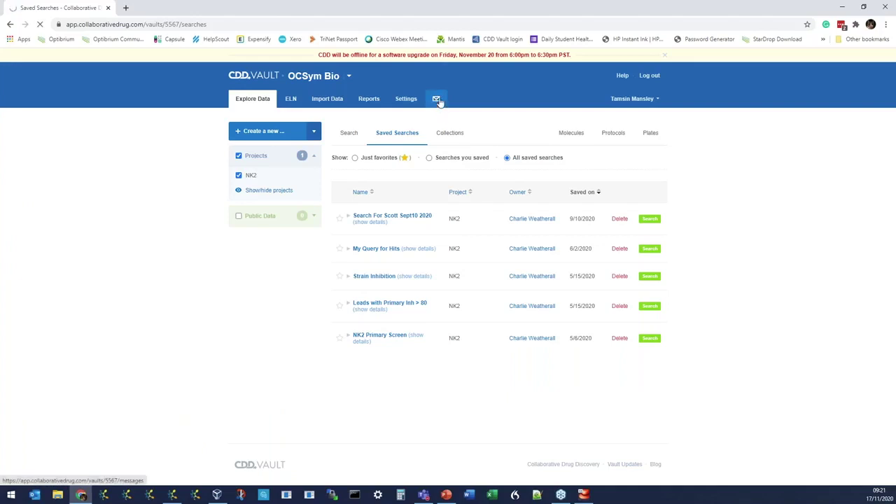
{"action": "left_click", "coordinate": [632, 131]}
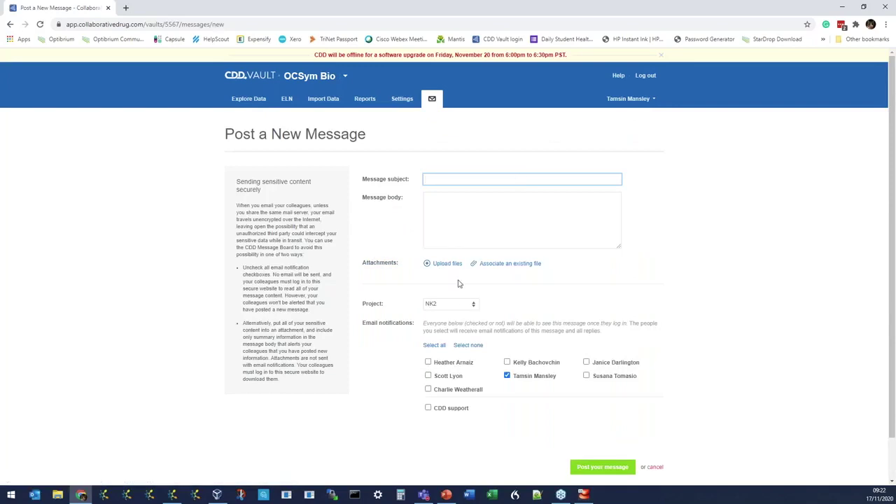
{"action": "left_click", "coordinate": [447, 264]}
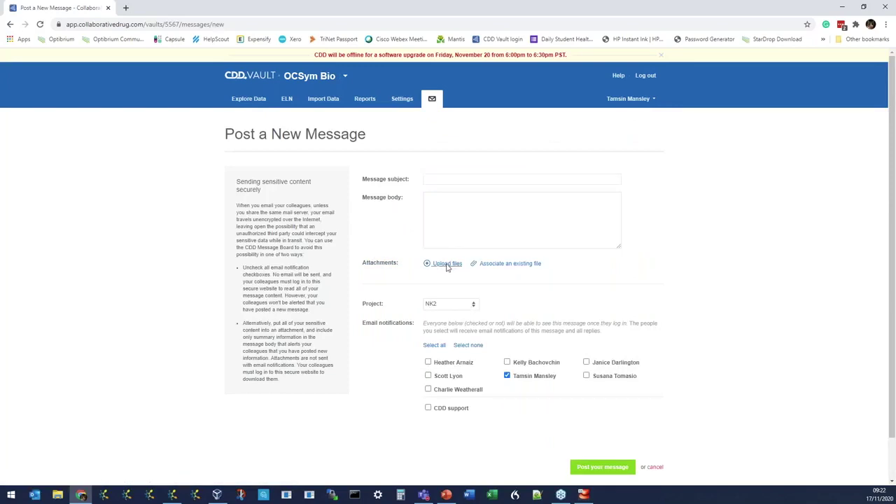
{"action": "left_click", "coordinate": [183, 67]}
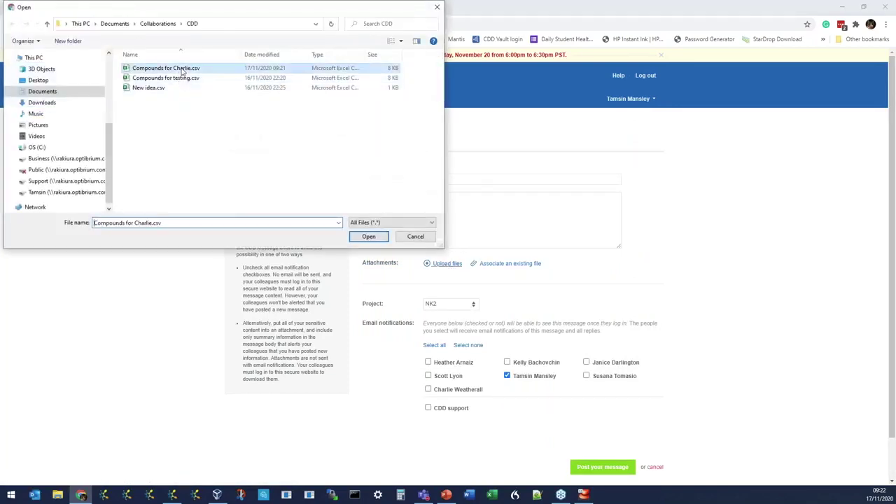
{"action": "left_click", "coordinate": [370, 236]}
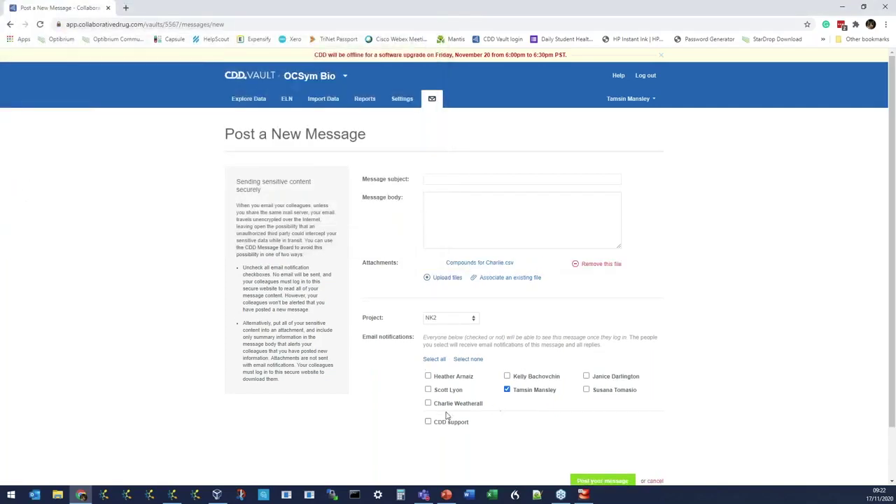
{"action": "left_click", "coordinate": [428, 404]}
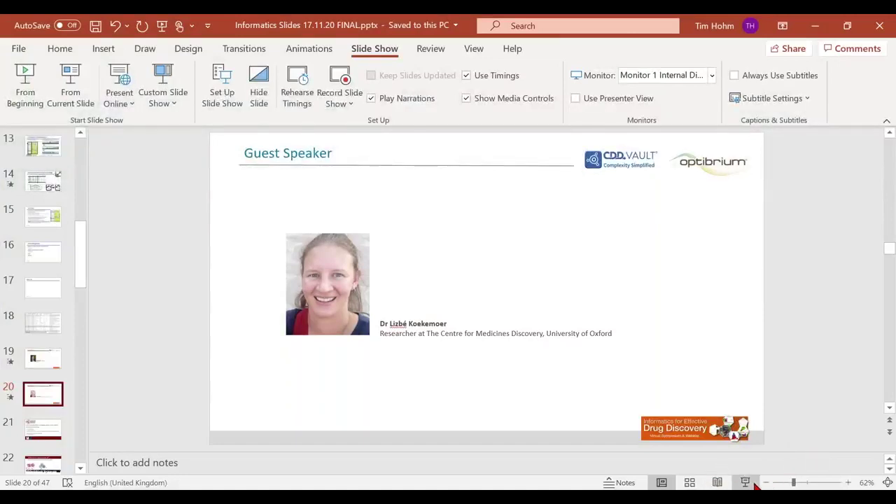
Step: Switch to PowerPoint and start the slide show from the Guest Speaker slide
{"action": "left_click", "coordinate": [744, 482]}
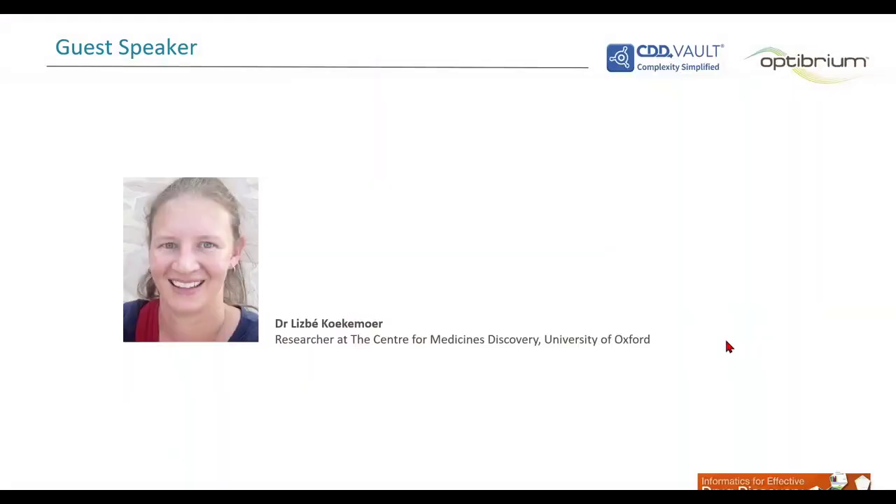
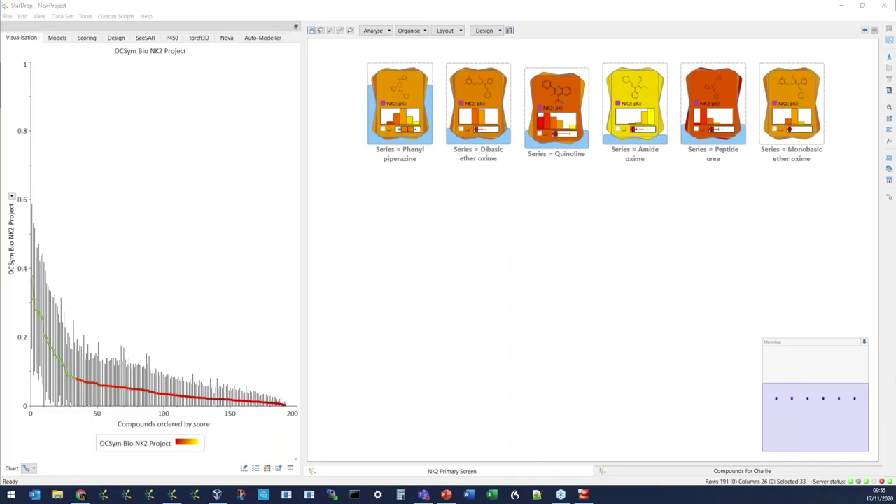
Step: Switch to StarDrop, select the Phenyl piperazine series stack and create a new data set from it named "PP series"
{"action": "left_click", "coordinate": [408, 88]}
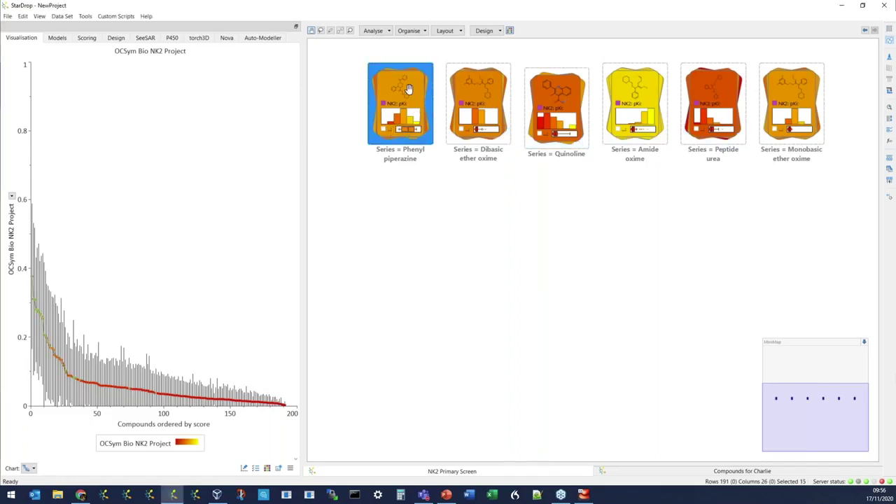
{"action": "mouse_move", "coordinate": [408, 88]}
{"action": "mouse_move", "coordinate": [414, 123]}
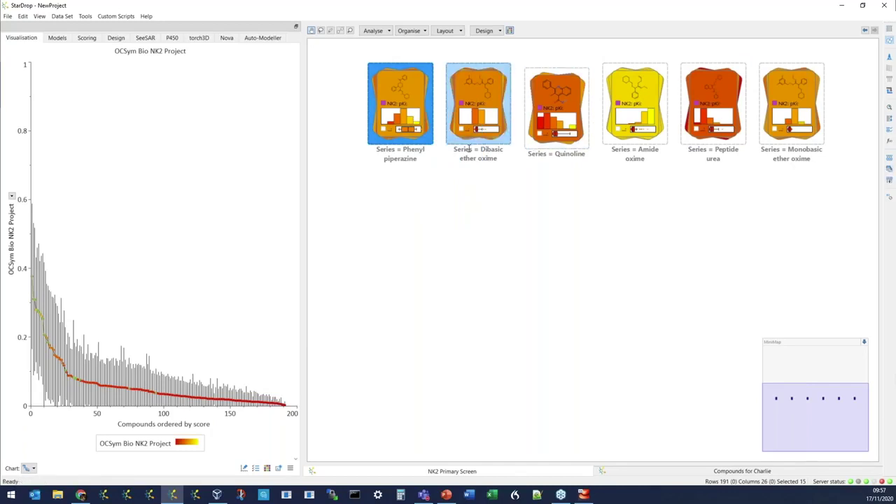
{"action": "left_click", "coordinate": [889, 173]}
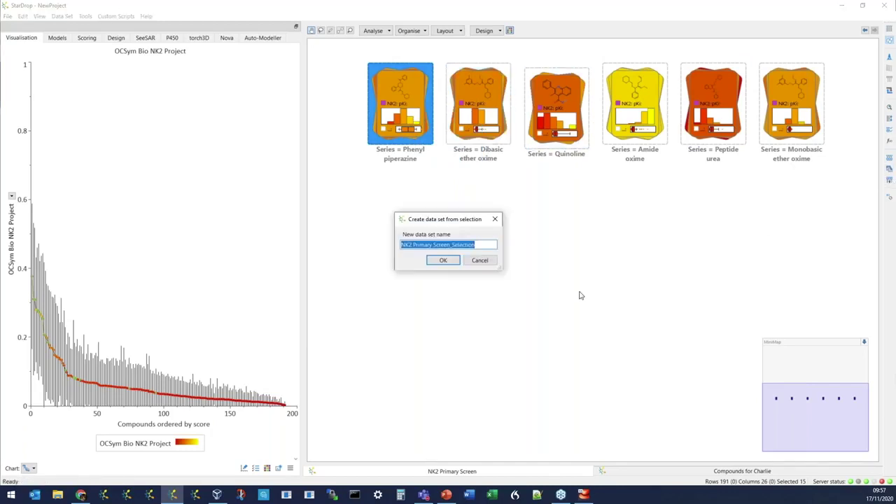
{"action": "type", "text": "PP series"}
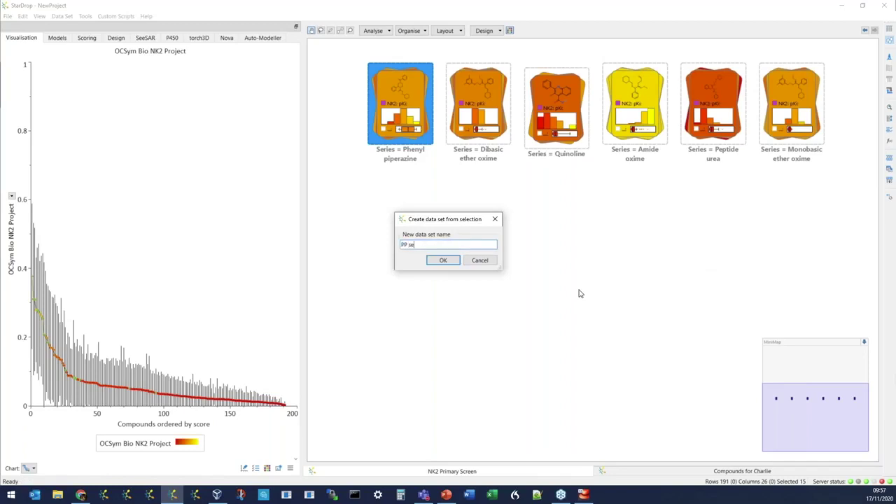
{"action": "left_click", "coordinate": [443, 260]}
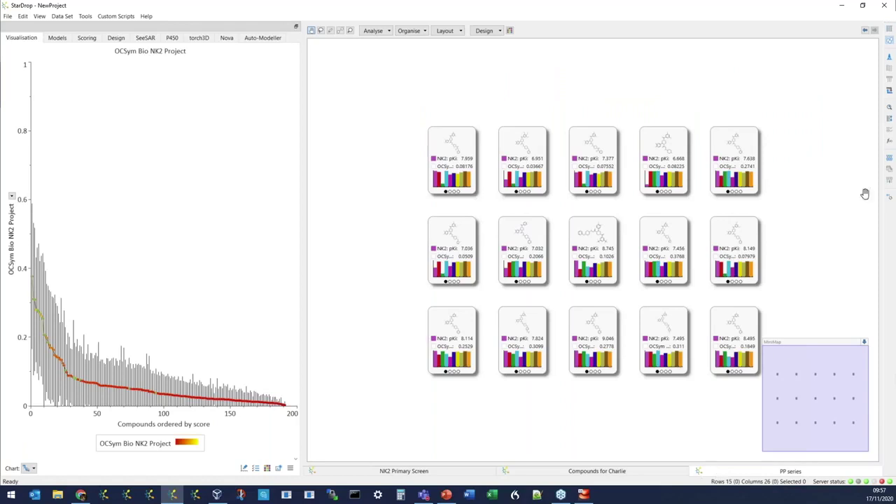
Step: Sort the PP series by OCSym Bio NK2 Project value in descending order and select the highest-scoring compound card
{"action": "left_click", "coordinate": [889, 119]}
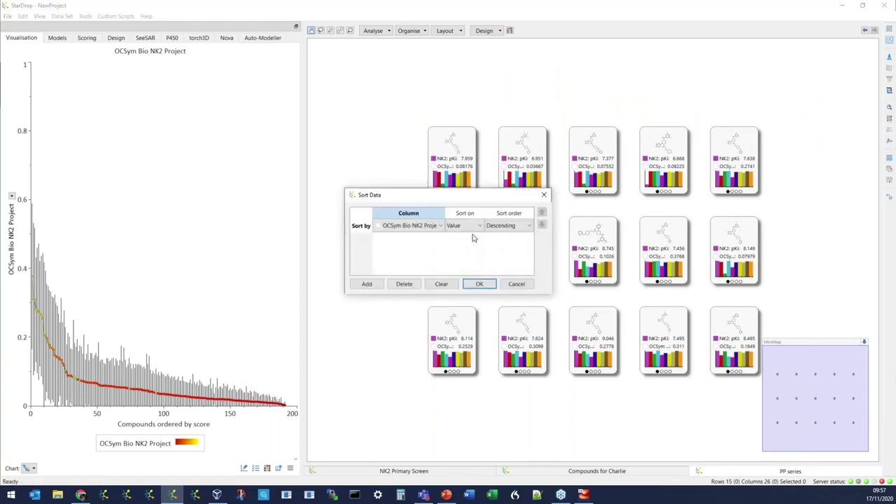
{"action": "left_click", "coordinate": [479, 284]}
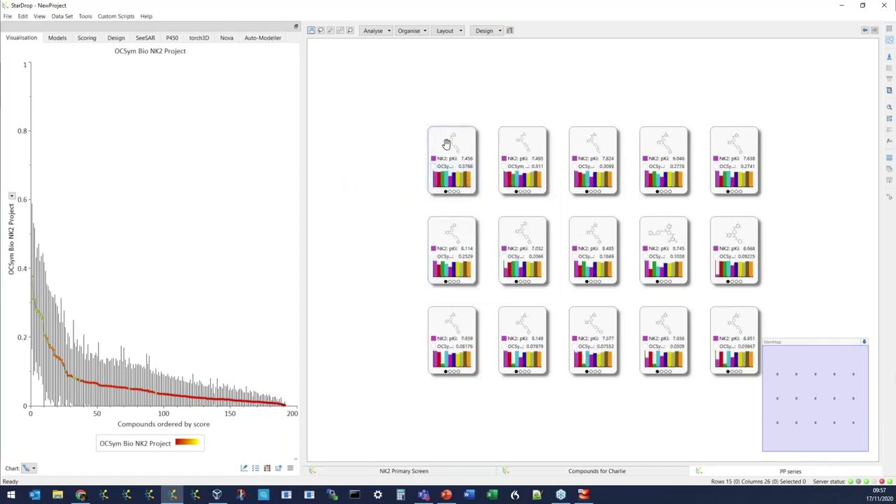
{"action": "left_click", "coordinate": [452, 141]}
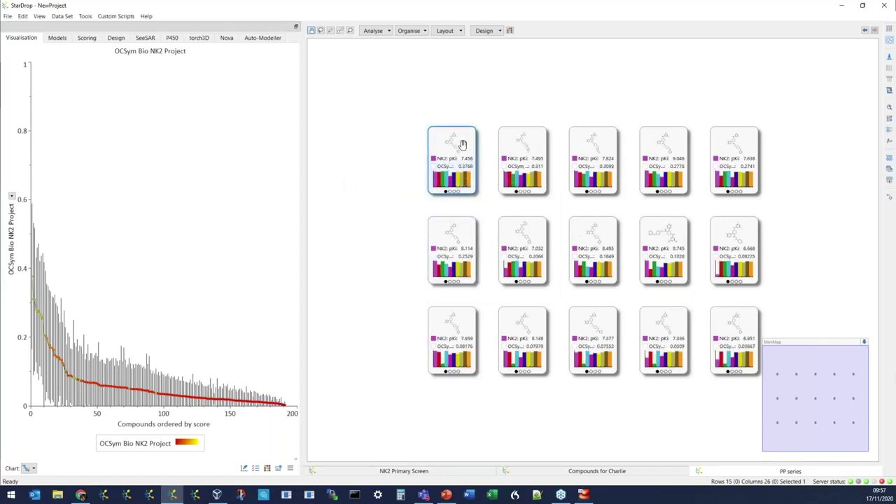
Step: Apply the user card design OCSym Bio Phenyl Piperazine to the PP series cards
{"action": "left_click", "coordinate": [498, 30]}
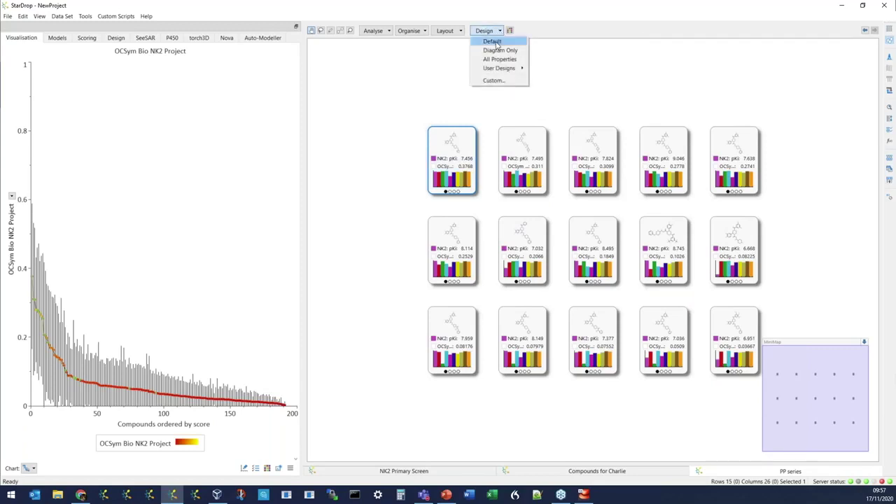
{"action": "mouse_move", "coordinate": [499, 68]}
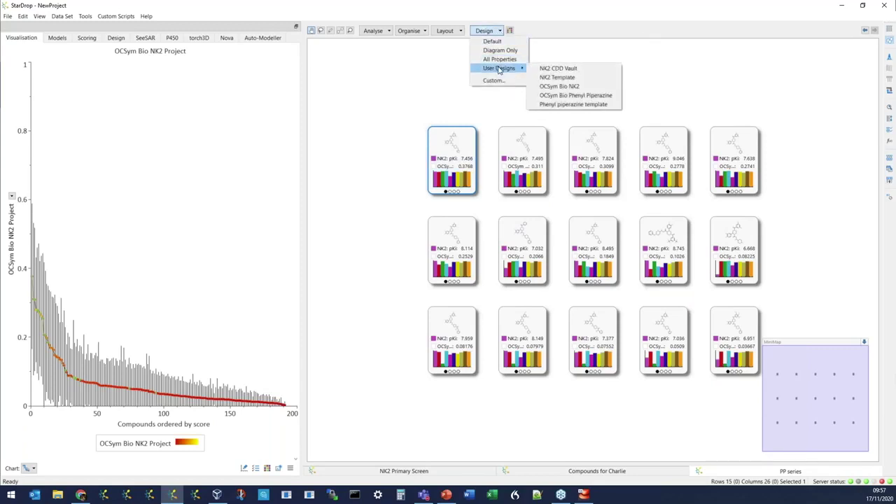
{"action": "left_click", "coordinate": [570, 96]}
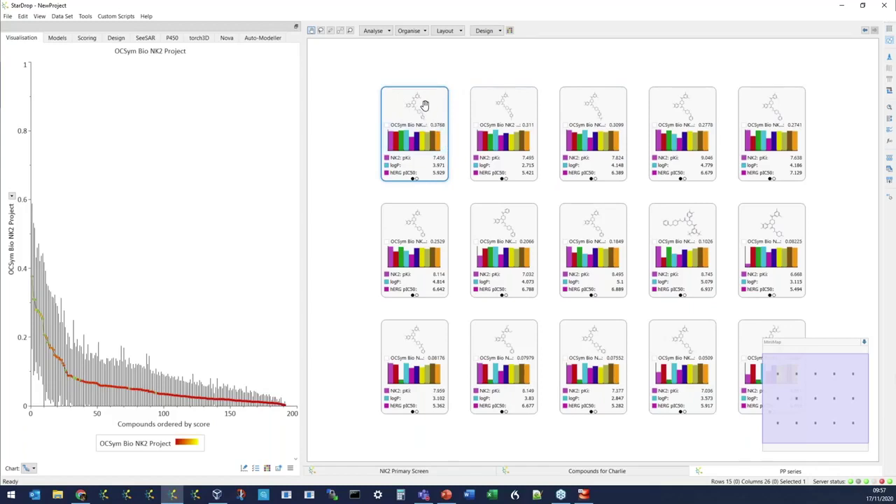
Step: Run Activity Neighbourhood on the selected compound without the property differences table, colouring the links by difference in NK2: pKi
{"action": "left_click", "coordinate": [377, 31]}
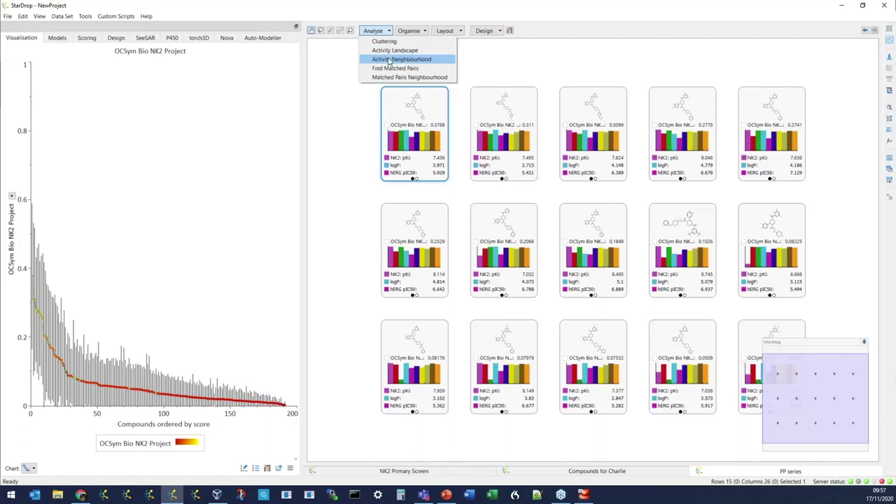
{"action": "left_click", "coordinate": [390, 60]}
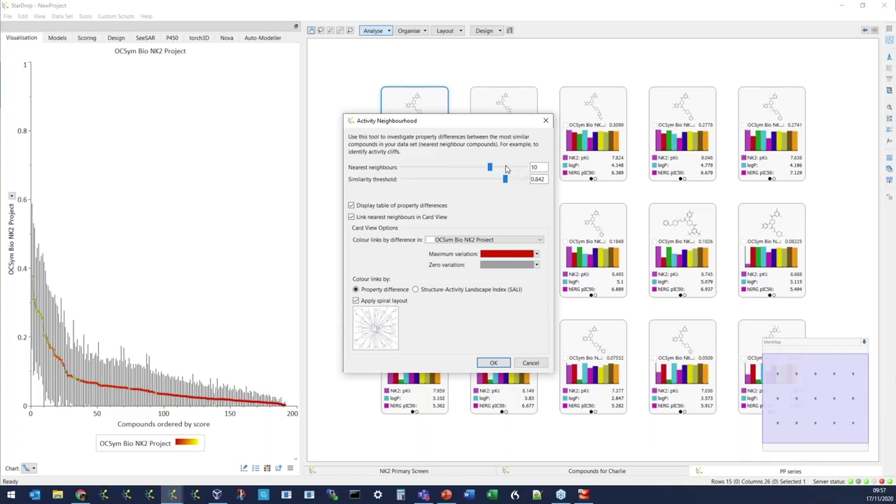
{"action": "left_click", "coordinate": [351, 205]}
{"action": "left_click", "coordinate": [451, 242]}
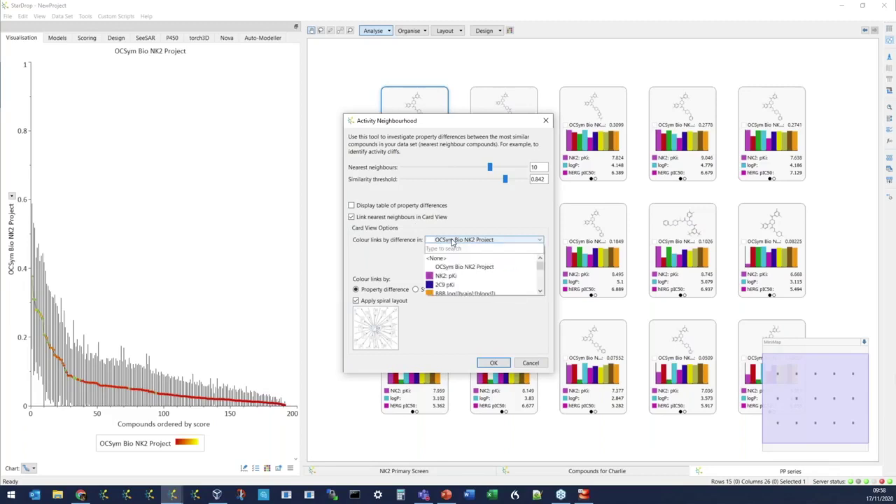
{"action": "left_click", "coordinate": [450, 278]}
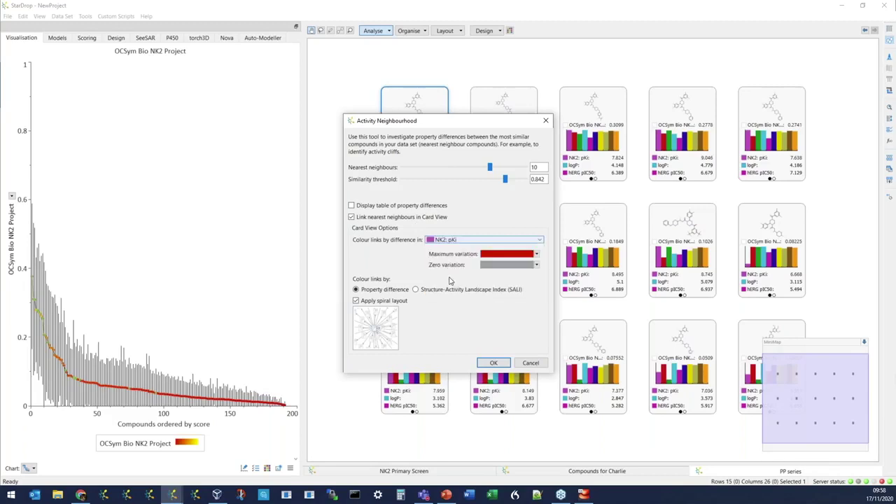
{"action": "left_click", "coordinate": [494, 363]}
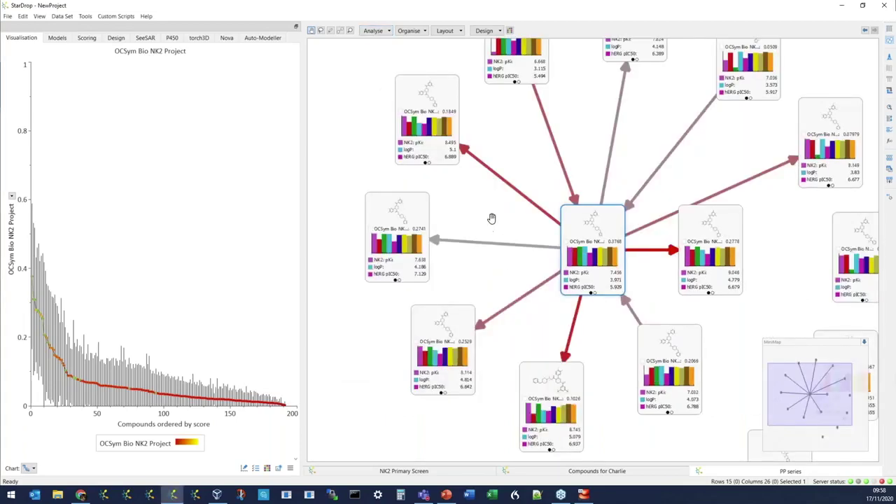
Step: Compare the central compound's card with its neighbours, especially the 9.046 NK2: pKi compound's scoring histogram, logP and hERG pIC50
{"action": "left_click_drag", "start_coordinate": [492, 213], "coordinate": [487, 236]}
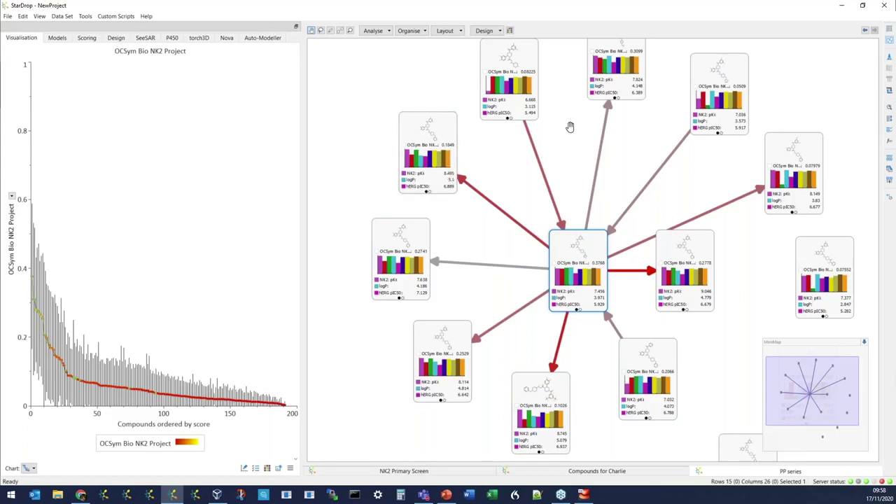
{"action": "mouse_move", "coordinate": [684, 140]}
{"action": "scroll", "coordinate": [483, 268], "scroll_direction": "up", "scroll_amount": 5}
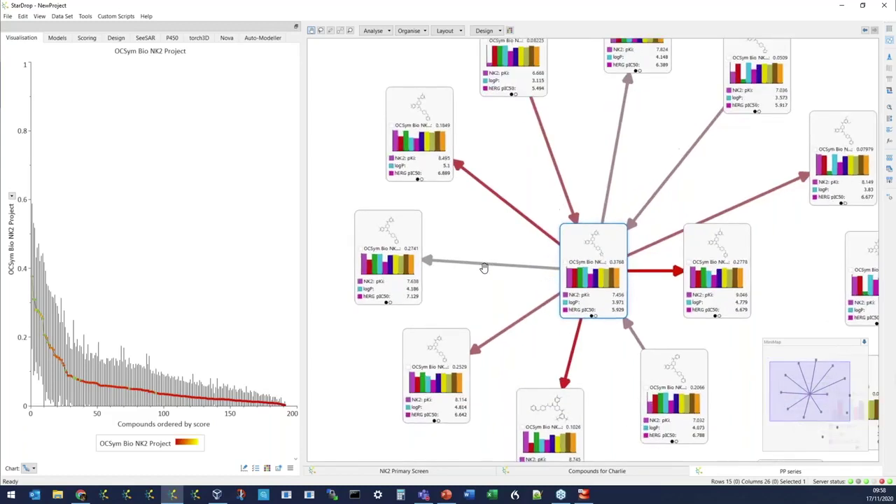
{"action": "left_click_drag", "start_coordinate": [548, 254], "coordinate": [597, 226]}
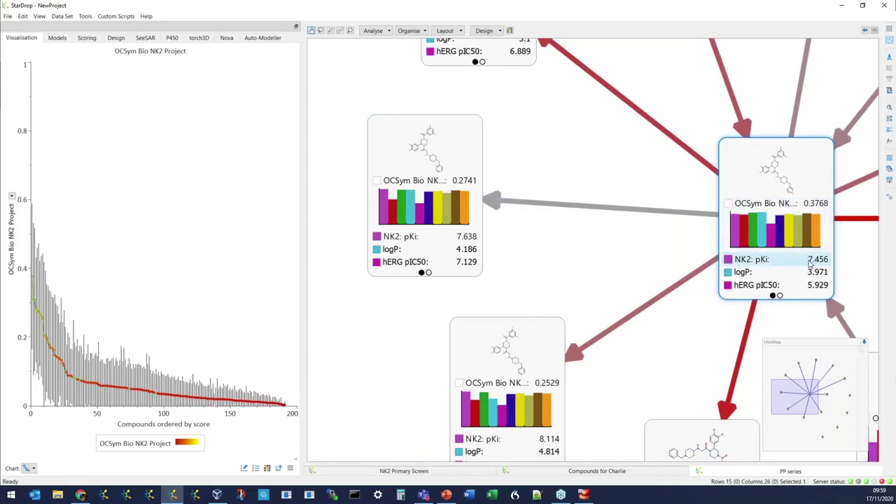
{"action": "left_click_drag", "start_coordinate": [852, 256], "coordinate": [608, 266]}
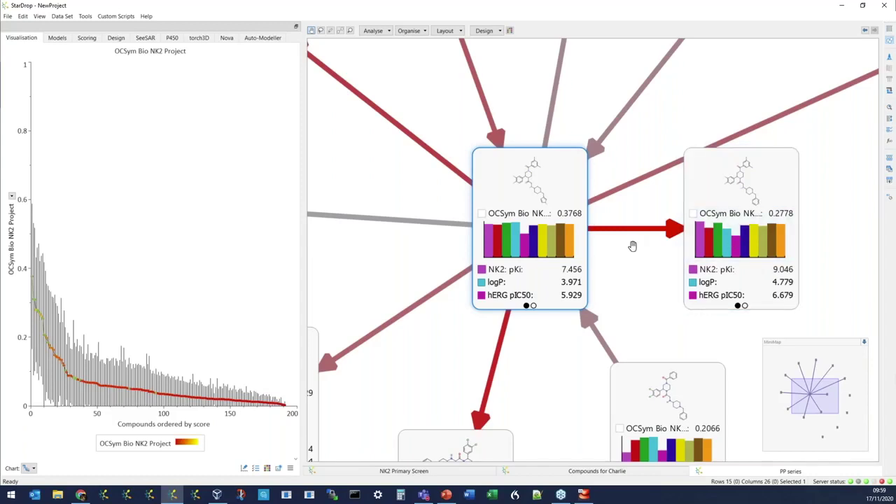
{"action": "scroll", "coordinate": [643, 251], "scroll_direction": "up", "scroll_amount": 5}
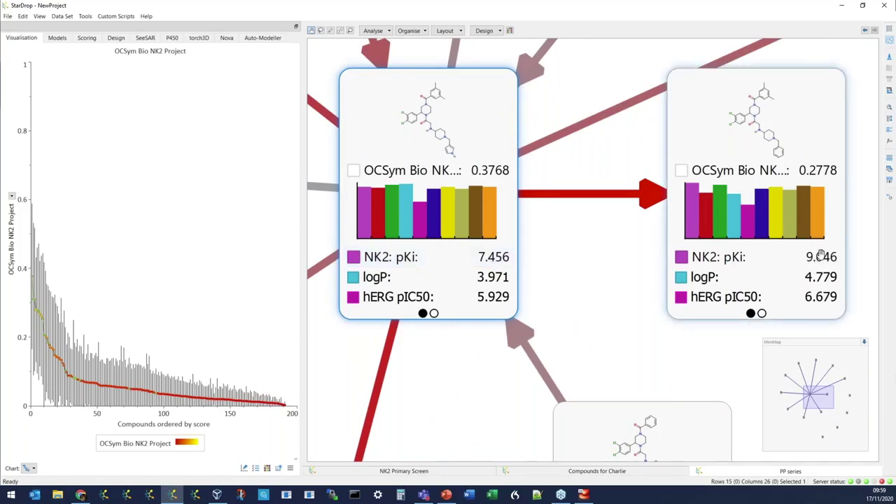
{"action": "mouse_move", "coordinate": [828, 173]}
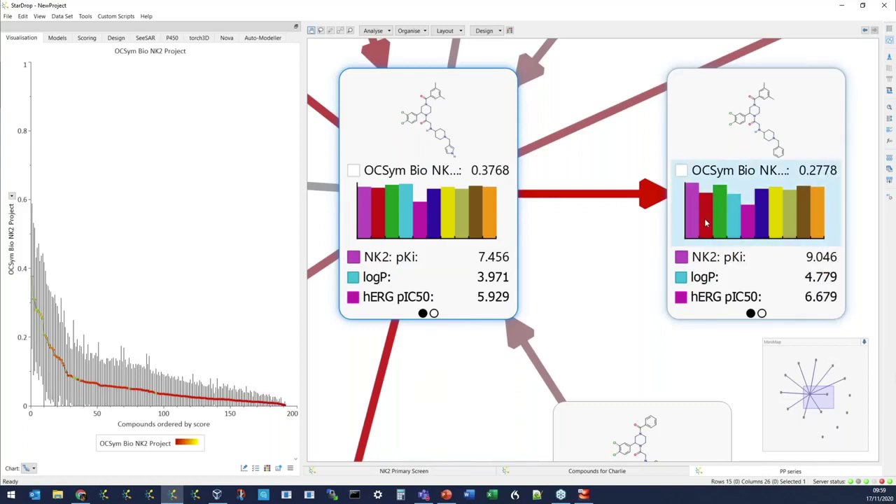
{"action": "mouse_move", "coordinate": [707, 214]}
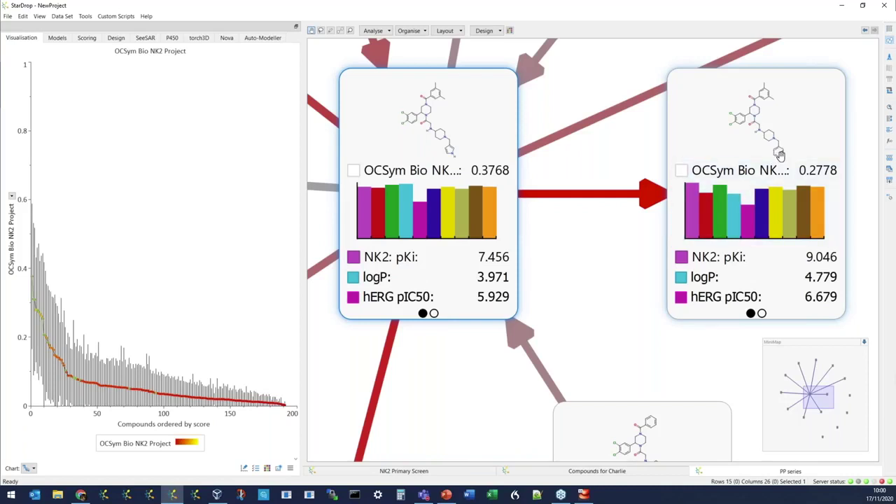
{"action": "mouse_move", "coordinate": [748, 217]}
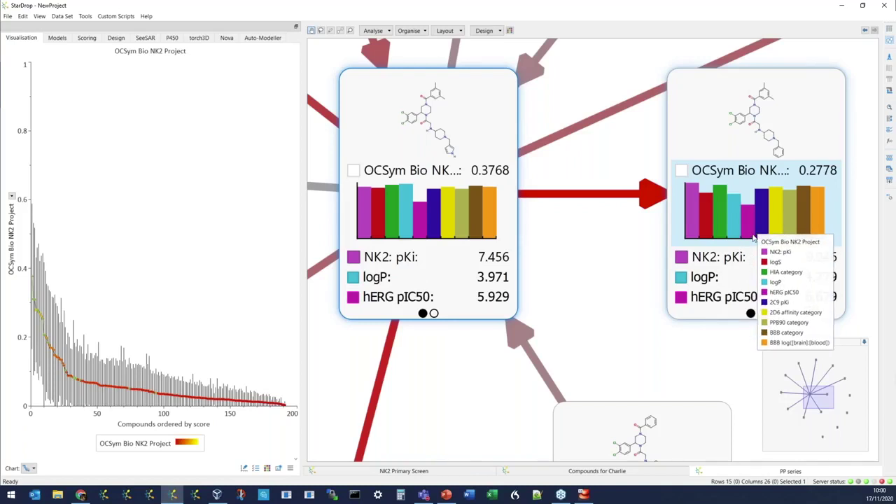
Step: Map hERG pIC50 onto the structures and open the 9.046 NK2: pKi neighbour for structure design
{"action": "left_click", "coordinate": [712, 299]}
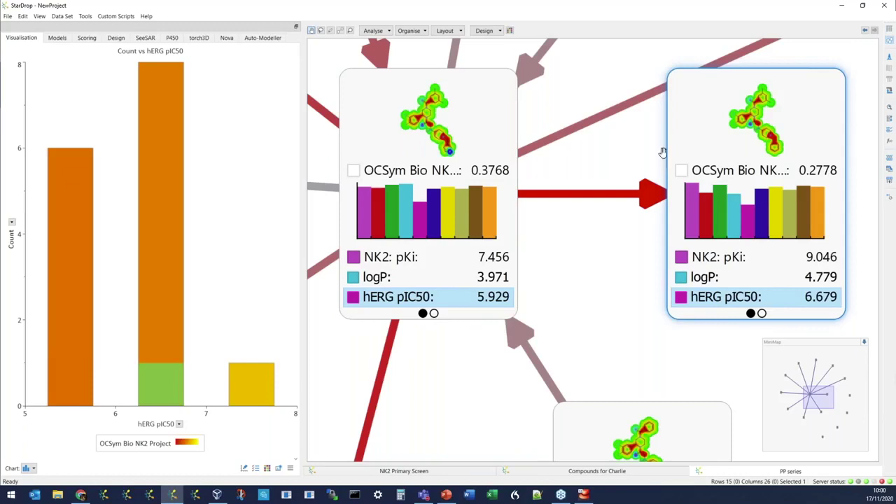
{"action": "left_click", "coordinate": [116, 39]}
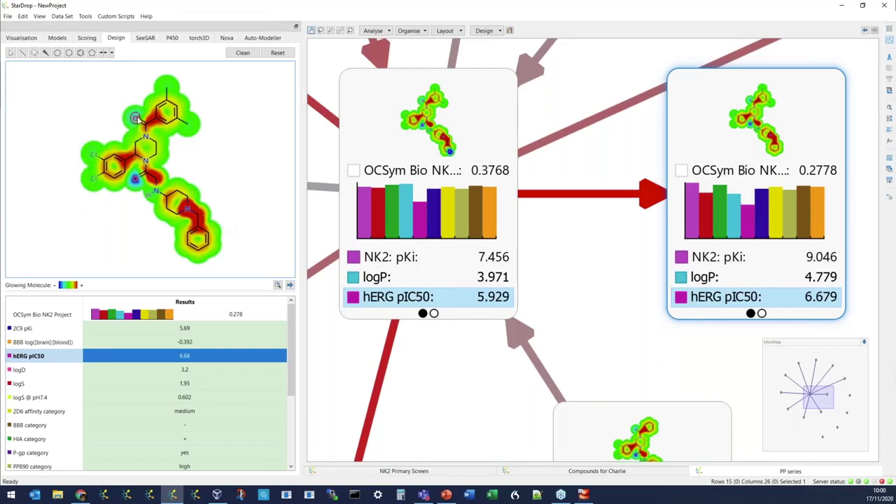
{"action": "left_click", "coordinate": [135, 180]}
Step: Add a double-bonded oxygen to the benzylic carbon beside the piperidine nitrogen, and map logP onto the structure
{"action": "left_click", "coordinate": [22, 53]}
{"action": "left_click", "coordinate": [212, 209]}
{"action": "left_click", "coordinate": [212, 208]}
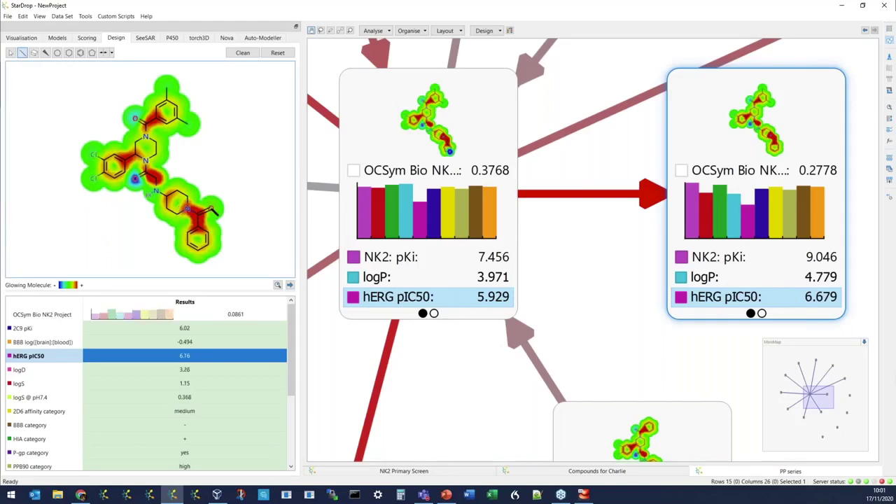
{"action": "left_click", "coordinate": [214, 208]}
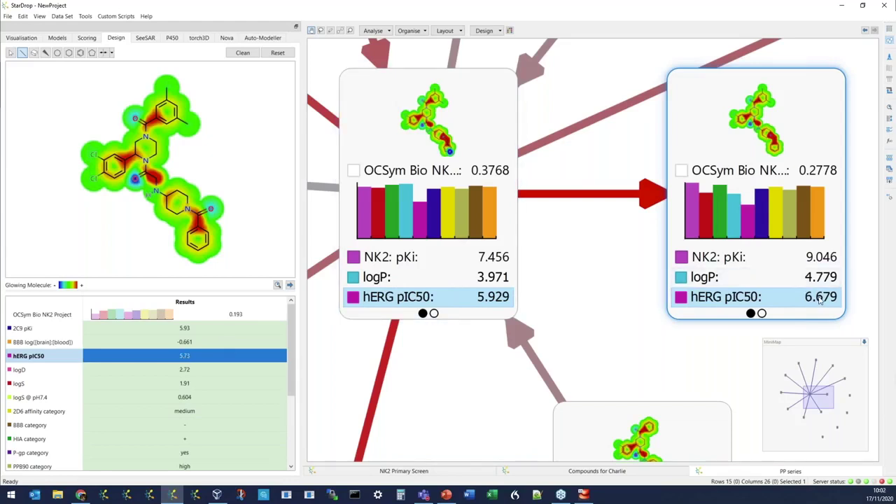
{"action": "left_click", "coordinate": [800, 279]}
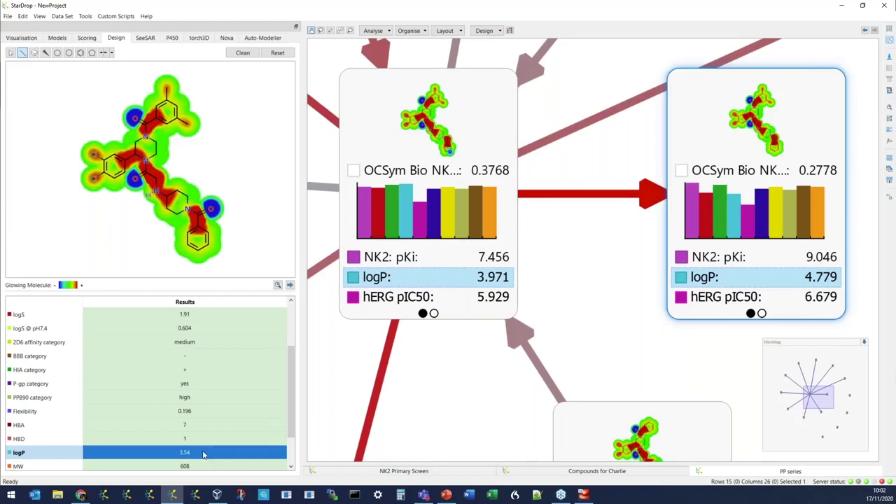
Step: Add the redesigned compound to the PP series data set, enlarge the table row and inspect its scoring histogram
{"action": "left_click", "coordinate": [291, 286]}
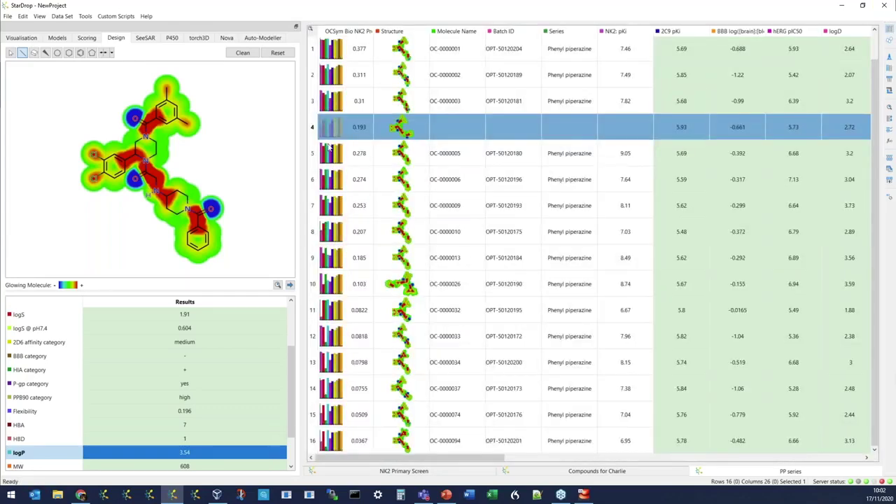
{"action": "left_click_drag", "start_coordinate": [313, 140], "coordinate": [319, 175]}
{"action": "left_click", "coordinate": [515, 138], "text": "ctrl"}
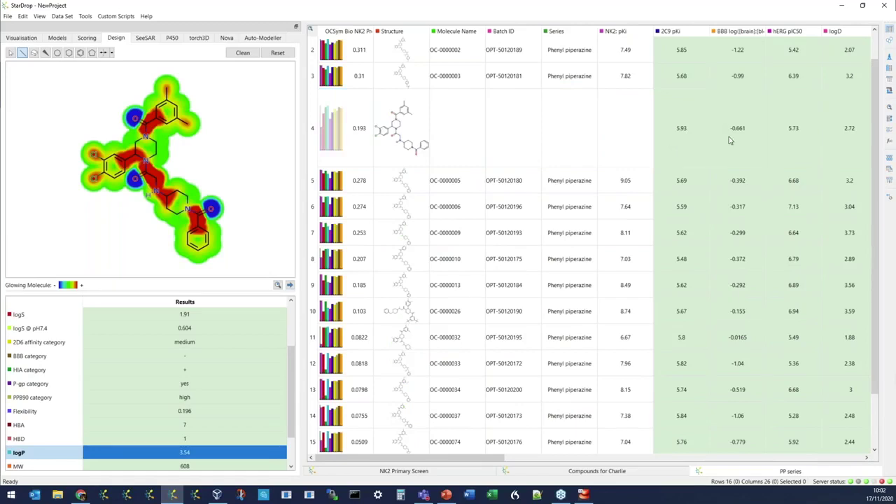
{"action": "left_click_drag", "start_coordinate": [452, 456], "coordinate": [438, 470]}
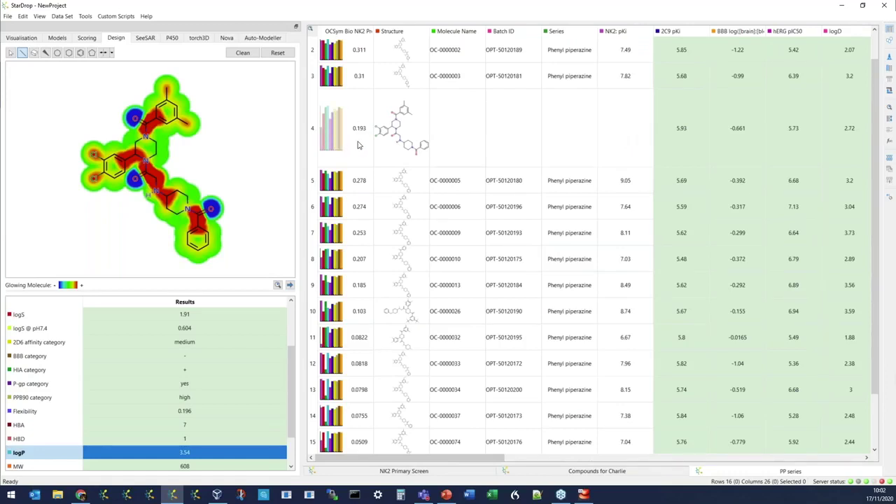
{"action": "mouse_move", "coordinate": [319, 118]}
{"action": "mouse_move", "coordinate": [340, 152]}
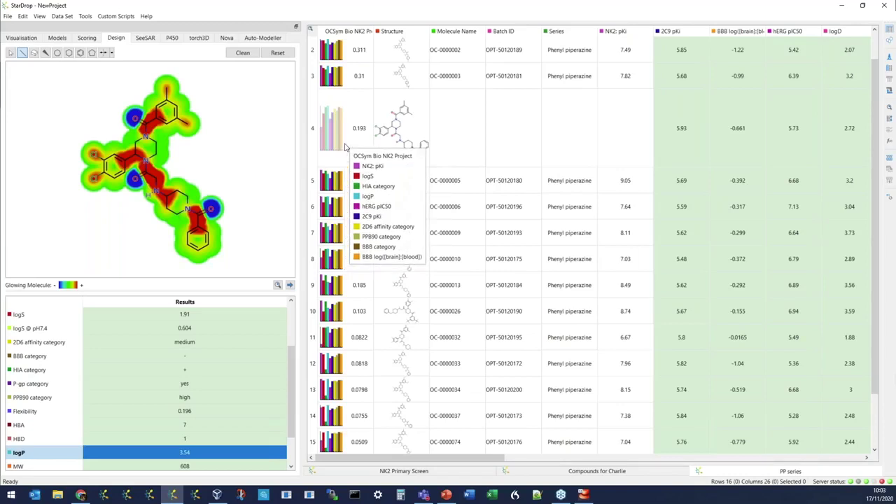
Step: Set the new compound's Molecule Name in row 4 to "My idea 1"
{"action": "double_click", "coordinate": [446, 134]}
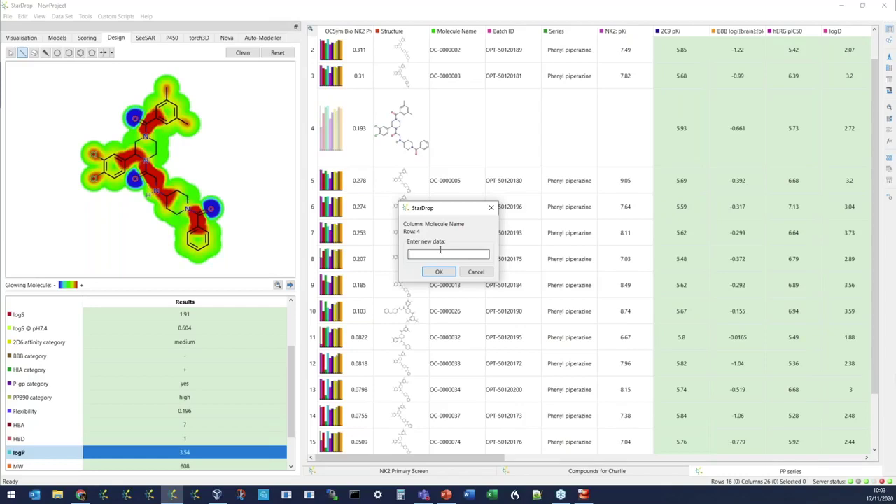
{"action": "type", "text": "My idea 1"}
{"action": "left_click", "coordinate": [439, 273]}
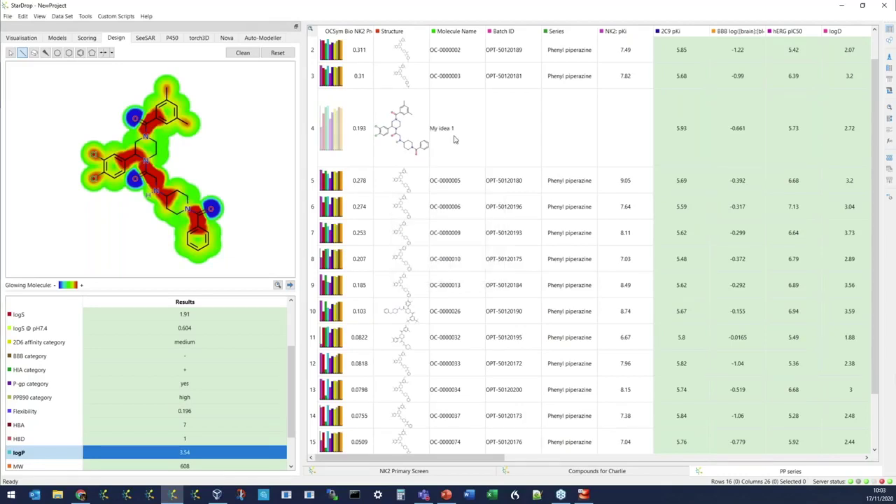
Step: Create a data set named PP series_Selection from the My idea 1 row and bring up the file-saving options
{"action": "left_click", "coordinate": [313, 136]}
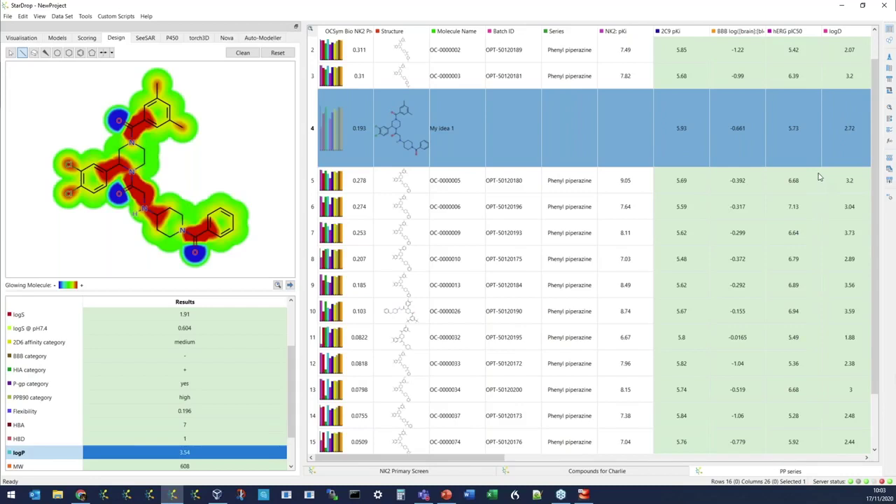
{"action": "left_click", "coordinate": [889, 170]}
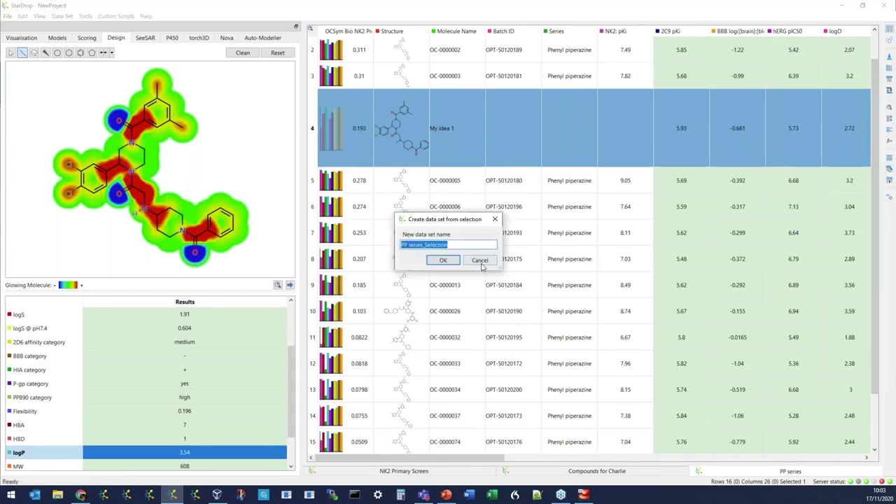
{"action": "left_click", "coordinate": [443, 260]}
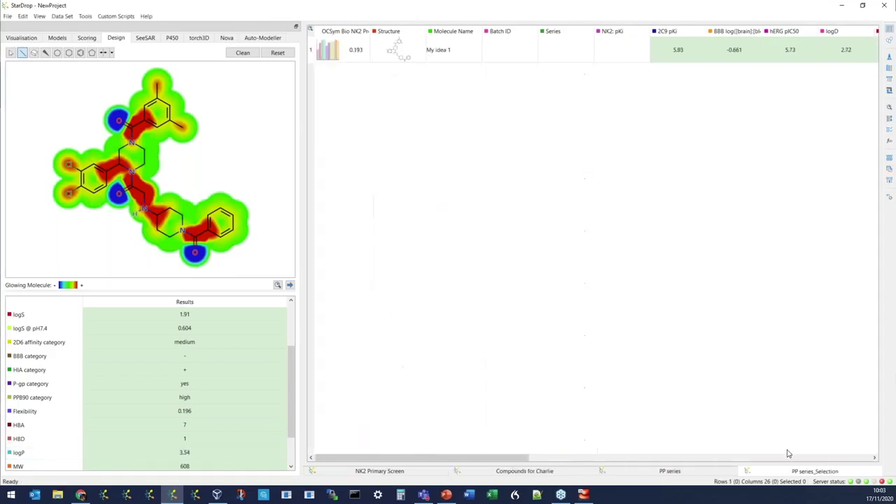
{"action": "left_click", "coordinate": [312, 50]}
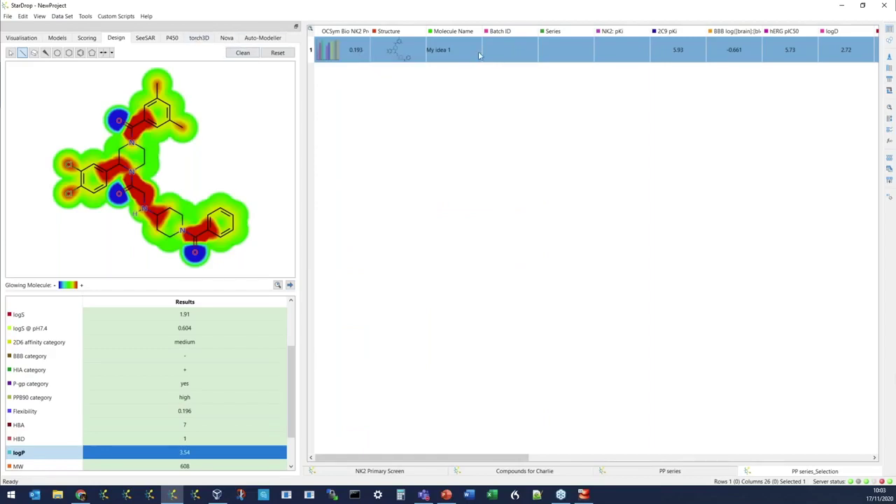
{"action": "left_click", "coordinate": [417, 47], "text": "ctrl"}
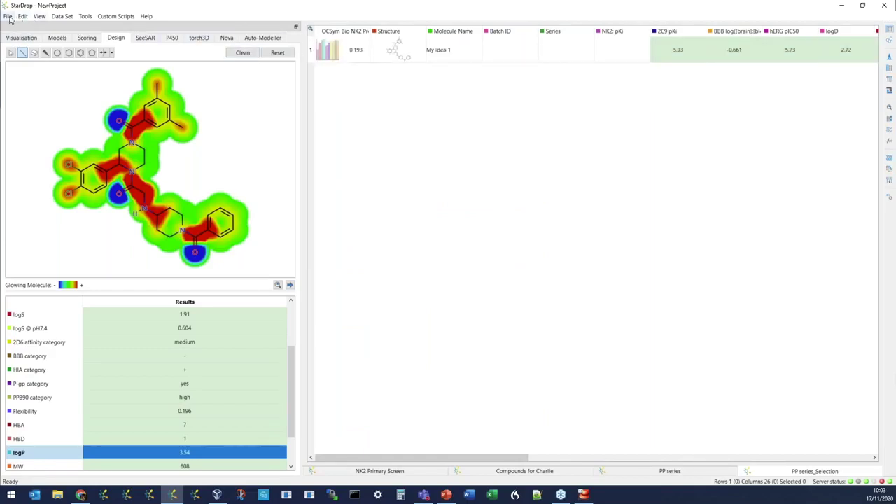
{"action": "left_click", "coordinate": [7, 15]}
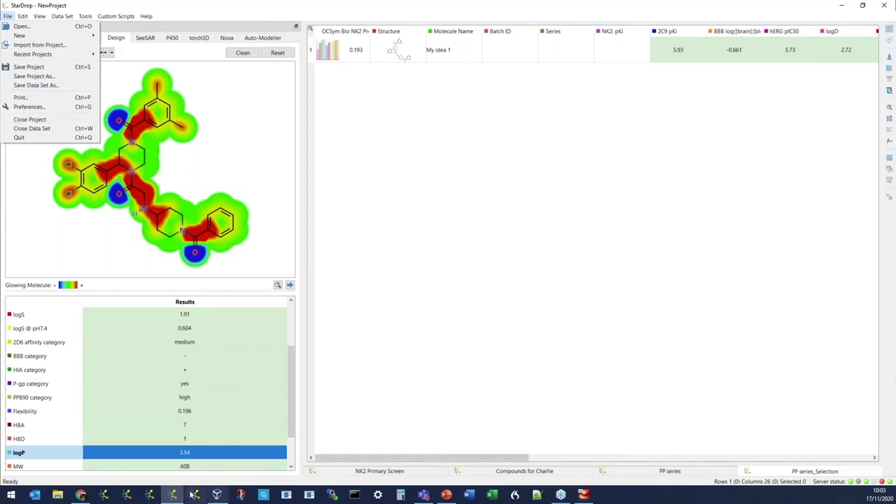
Step: Switch to CDD Vault in the browser and open the message "New virtual compound for registration"
{"action": "mouse_move", "coordinate": [81, 494]}
{"action": "left_click", "coordinate": [102, 479]}
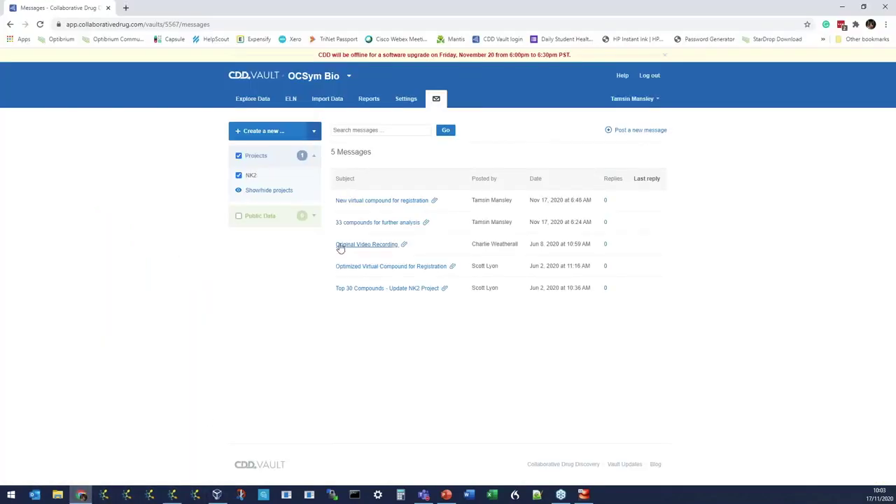
{"action": "left_click", "coordinate": [387, 201]}
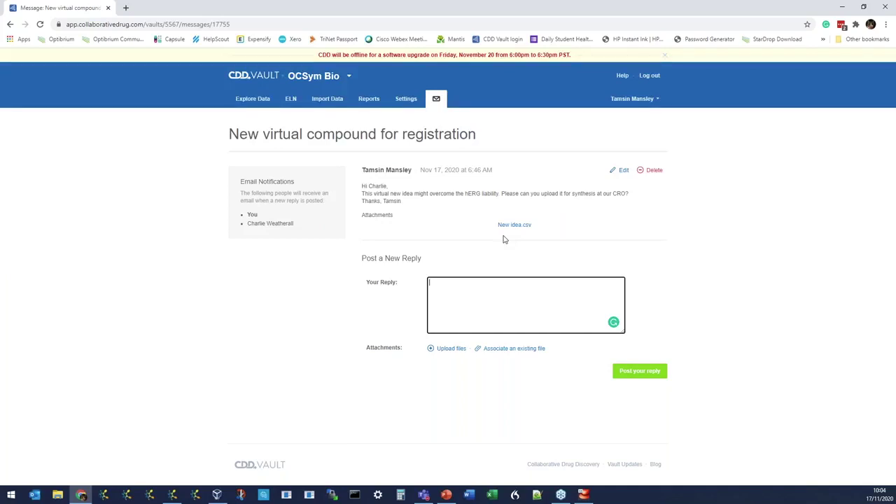
Step: Return to StarDrop and view the enlarged structure of My idea 1 in the PP series data set
{"action": "left_click", "coordinate": [174, 496]}
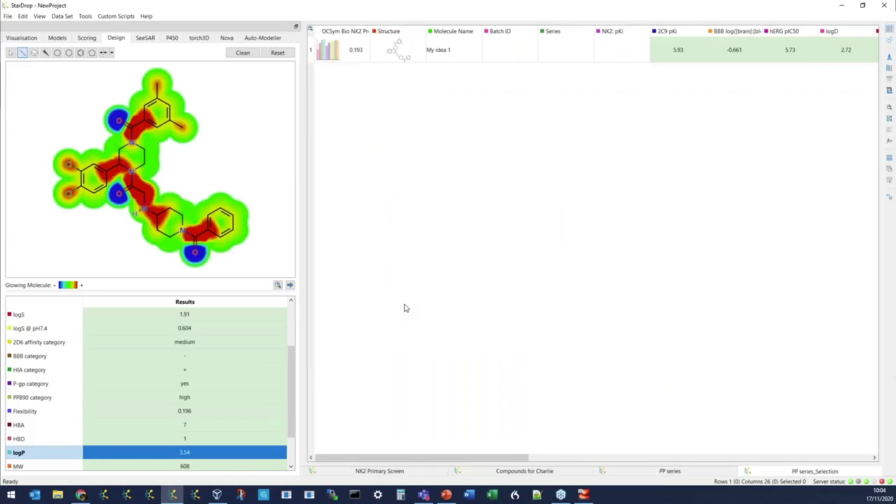
{"action": "left_click", "coordinate": [414, 472]}
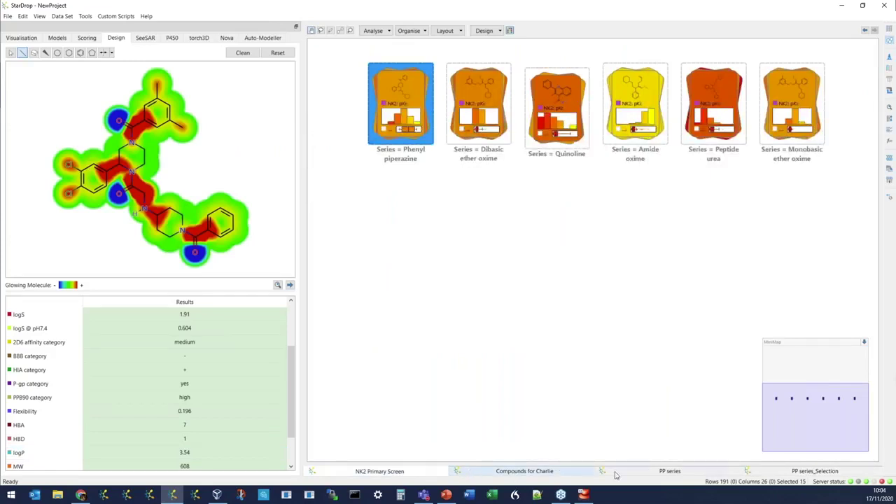
{"action": "left_click", "coordinate": [716, 468]}
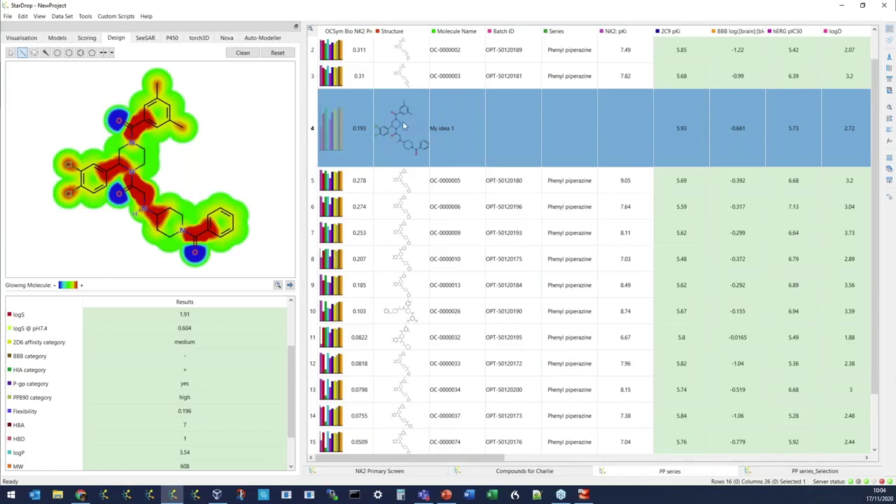
{"action": "mouse_move", "coordinate": [405, 136]}
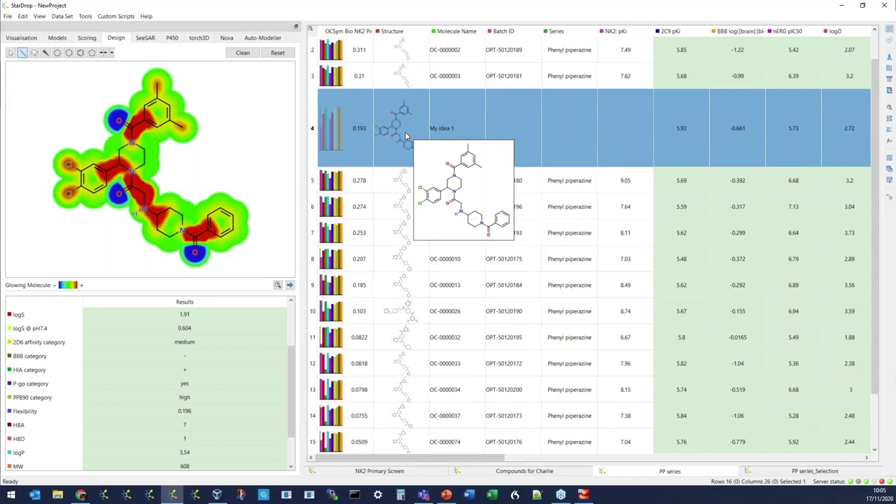
Step: Review the available QSAR models, including the Derek Nexus toxicity models, and open the scoring section
{"action": "left_click", "coordinate": [57, 39]}
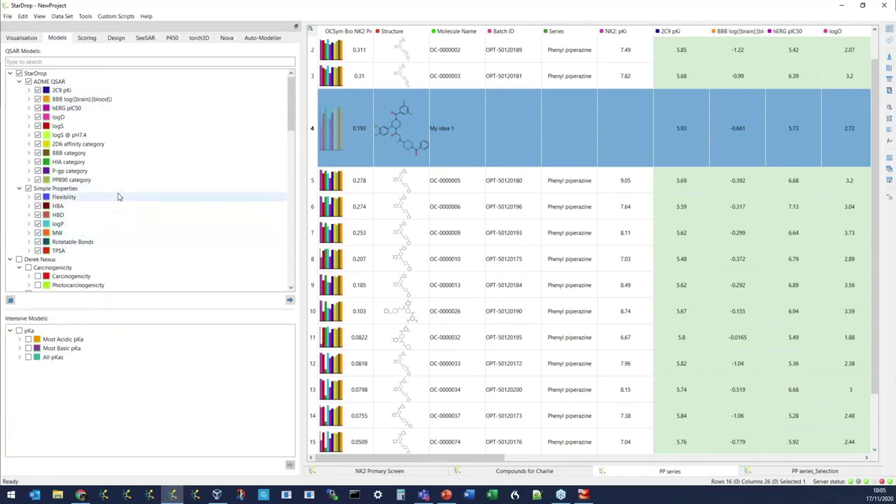
{"action": "scroll", "coordinate": [210, 132], "scroll_direction": "down", "scroll_amount": 2}
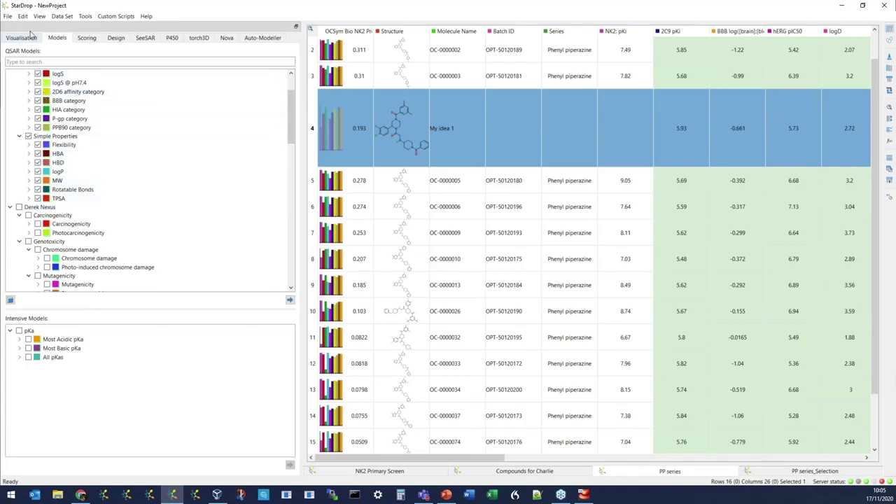
{"action": "left_click", "coordinate": [86, 39]}
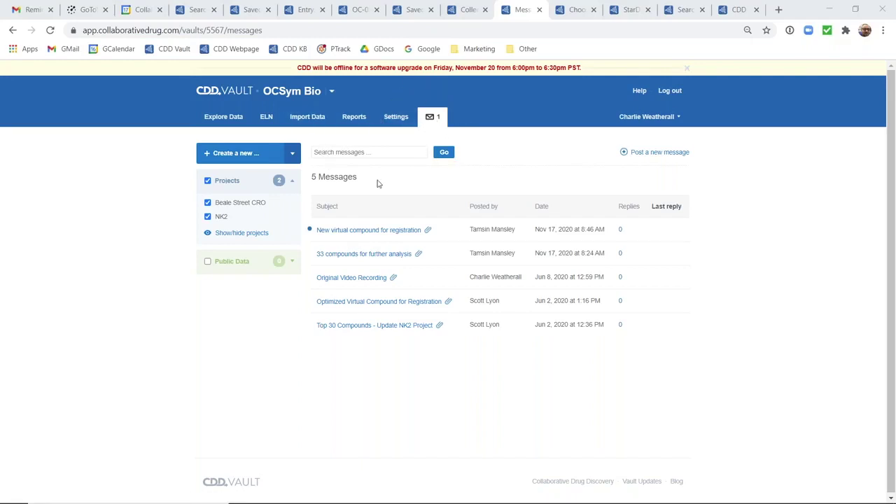
Step: Open the unread message "New virtual compound for registration" in the recipient's CDD Vault account
{"action": "left_click", "coordinate": [378, 231]}
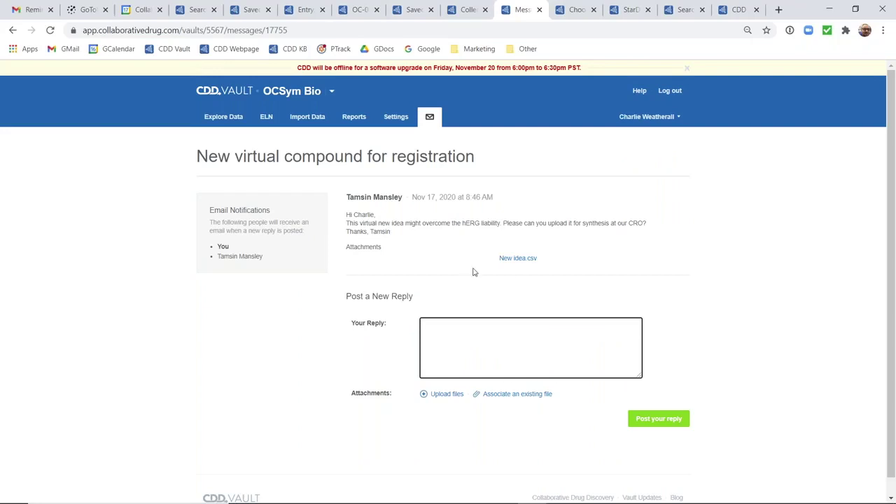
Step: Download the message attachment New idea.csv and open the vault's data import page
{"action": "left_click", "coordinate": [515, 259]}
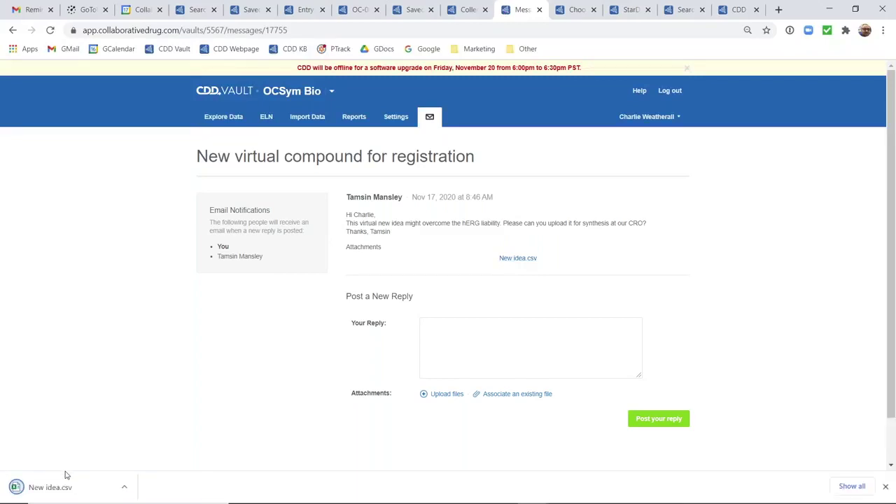
{"action": "left_click", "coordinate": [63, 477]}
{"action": "left_click", "coordinate": [302, 124]}
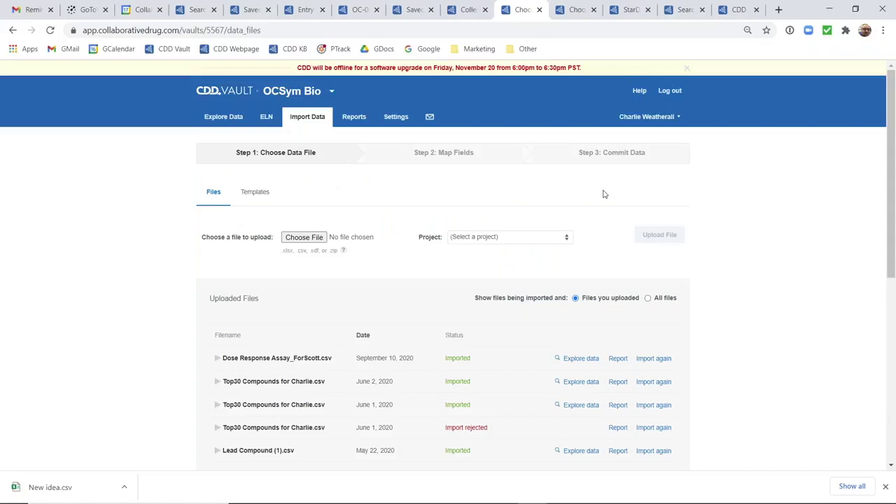
{"action": "left_click", "coordinate": [450, 173]}
{"action": "left_click", "coordinate": [884, 485]}
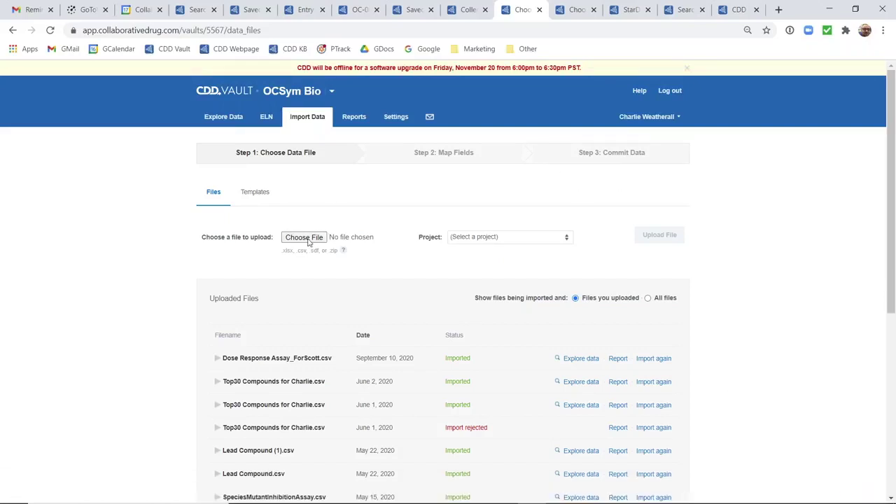
Step: Upload New idea.csv from Downloads for import into the NK2 project
{"action": "left_click", "coordinate": [308, 237]}
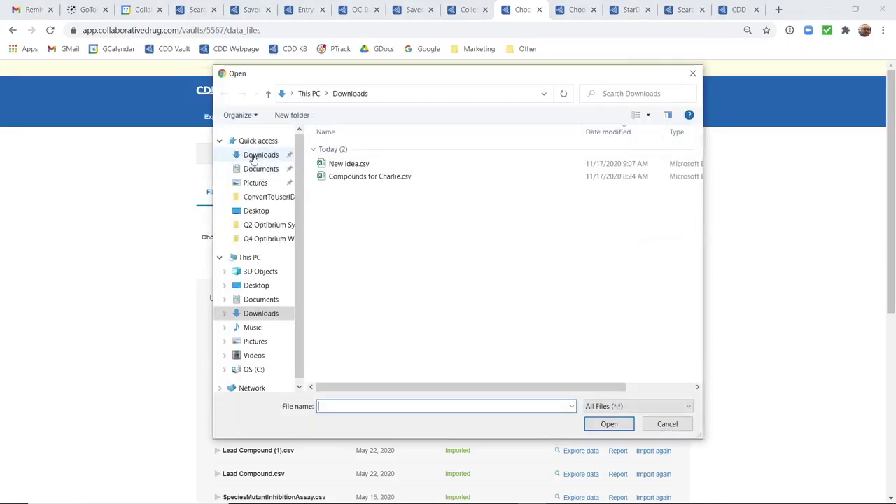
{"action": "double_click", "coordinate": [348, 167]}
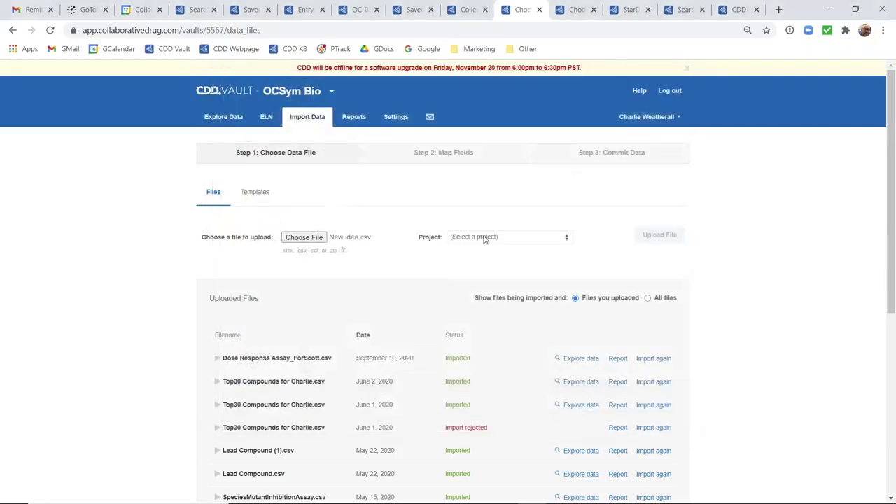
{"action": "left_click", "coordinate": [476, 237]}
{"action": "left_click", "coordinate": [461, 265]}
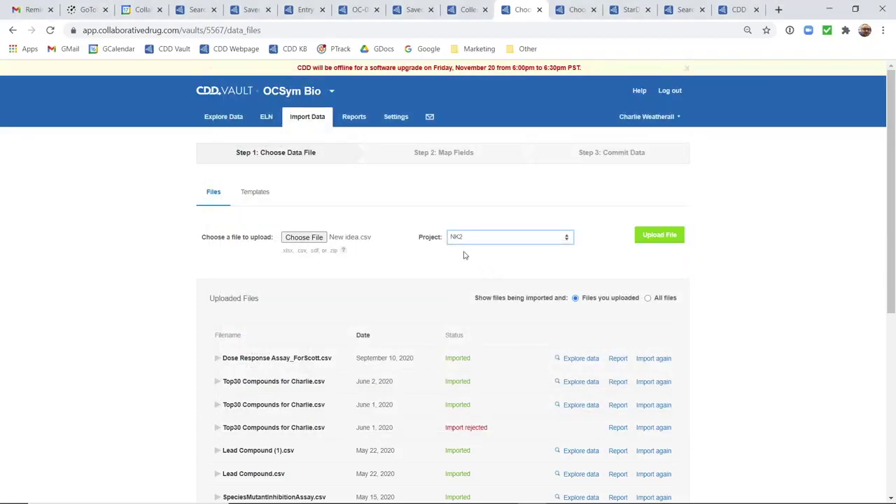
{"action": "left_click", "coordinate": [657, 238]}
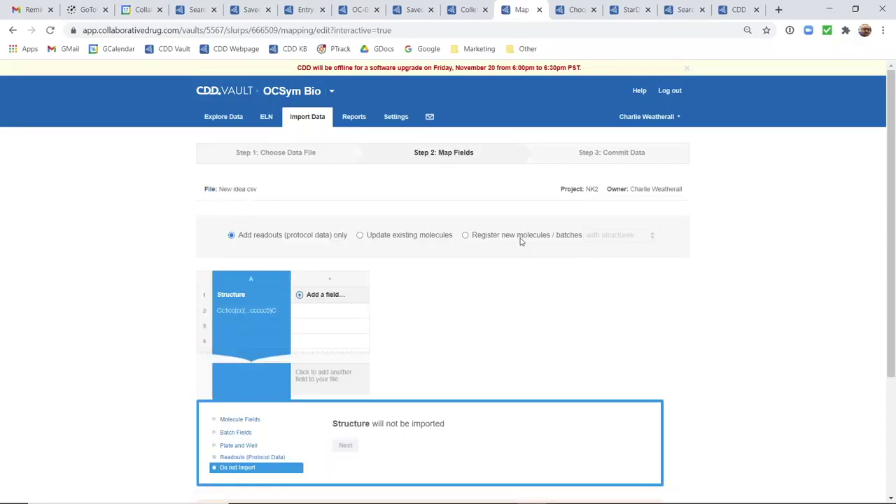
Step: Set the import to register new molecules with structures, map the Structure column to Structure, and process the file
{"action": "left_click", "coordinate": [520, 240]}
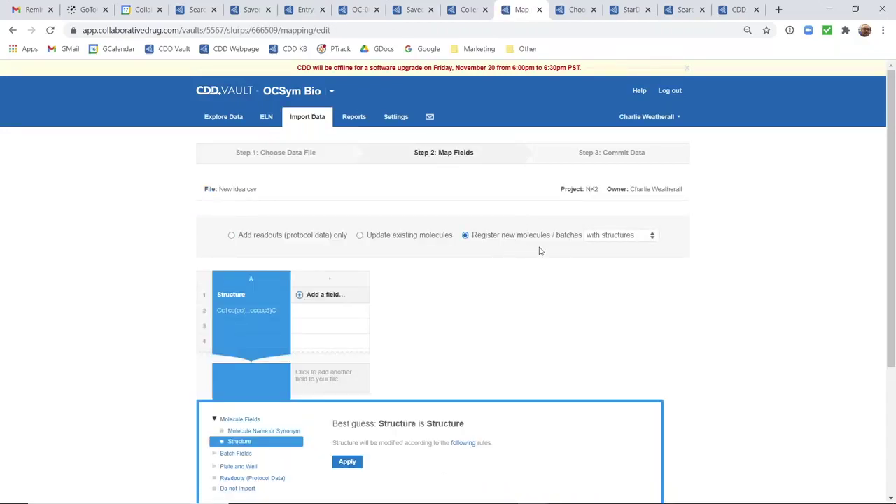
{"action": "scroll", "coordinate": [158, 310], "scroll_direction": "down", "scroll_amount": 1}
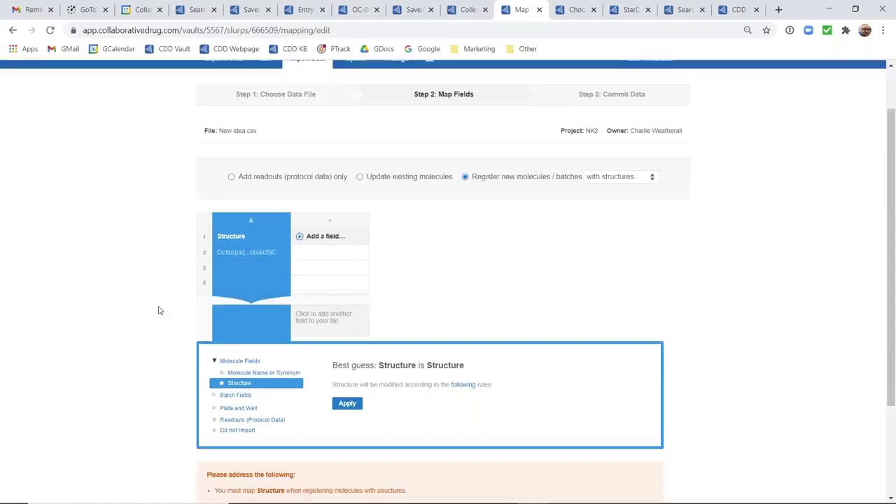
{"action": "scroll", "coordinate": [158, 310], "scroll_direction": "down", "scroll_amount": 1}
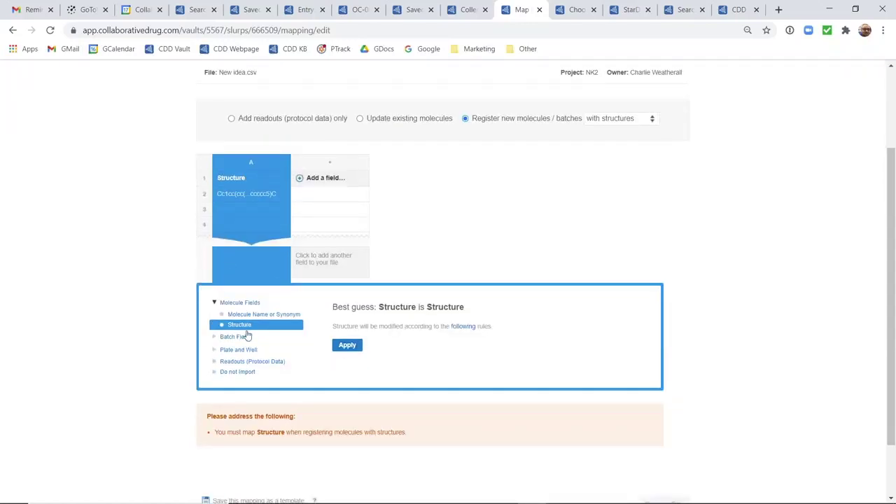
{"action": "left_click", "coordinate": [347, 346]}
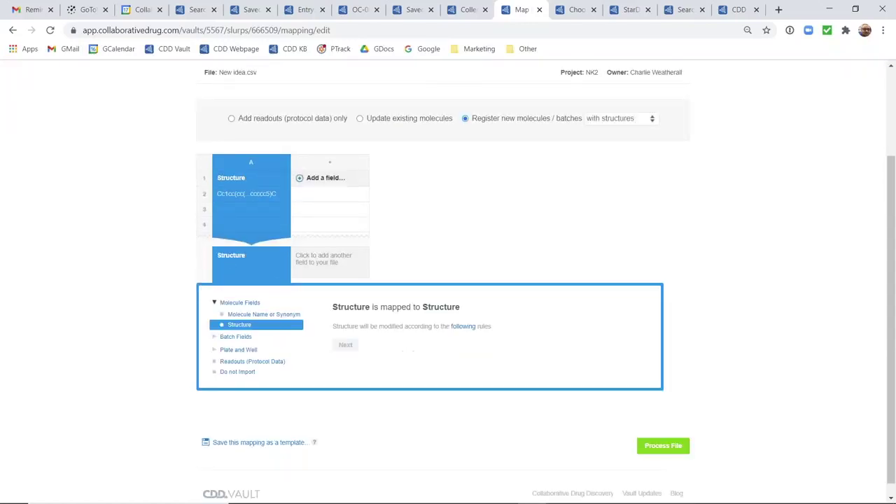
{"action": "left_click", "coordinate": [252, 445]}
{"action": "left_click", "coordinate": [658, 446]}
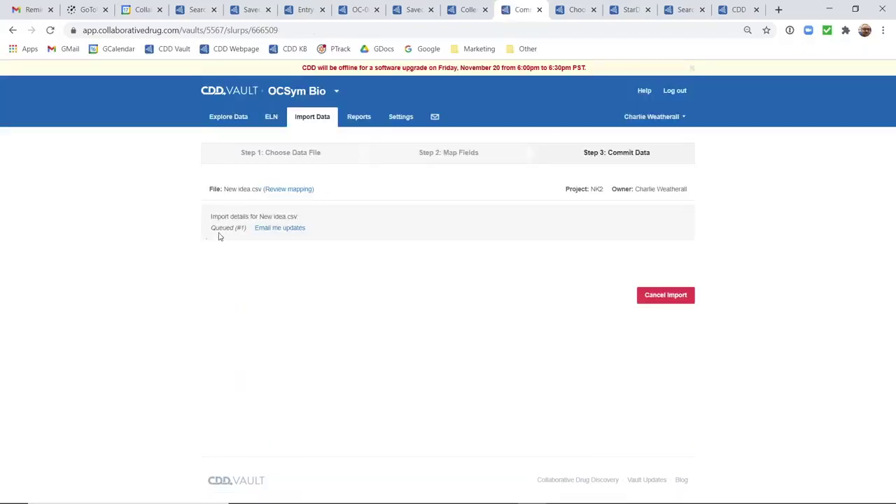
Step: Review the import details for New idea.csv and commit the data import
{"action": "left_click", "coordinate": [219, 236]}
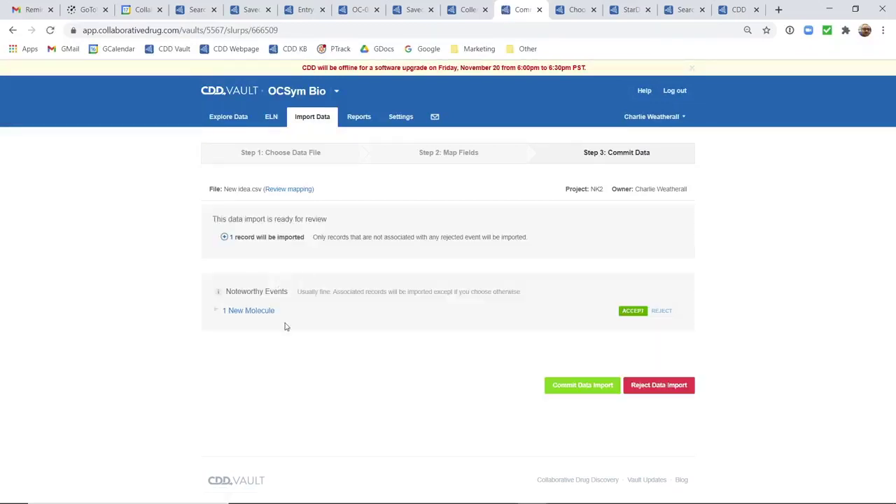
{"action": "left_click", "coordinate": [240, 327]}
{"action": "left_click", "coordinate": [658, 387]}
{"action": "left_click", "coordinate": [582, 386]}
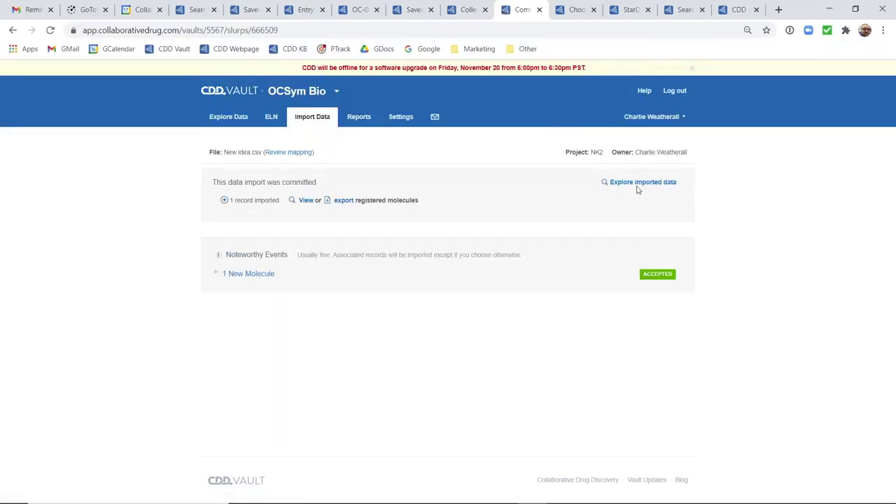
Step: Explore the imported data to view the newly registered molecule in the search results
{"action": "left_click", "coordinate": [636, 185]}
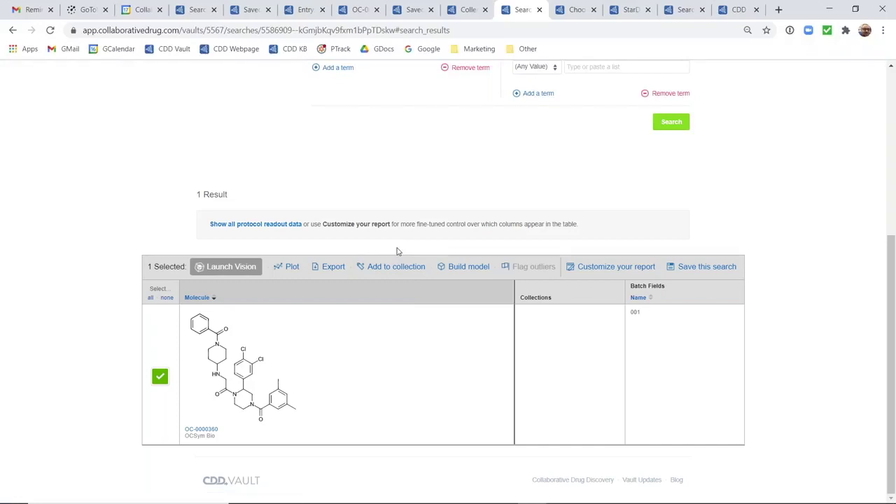
{"action": "left_click", "coordinate": [378, 275]}
{"action": "left_click", "coordinate": [376, 282]}
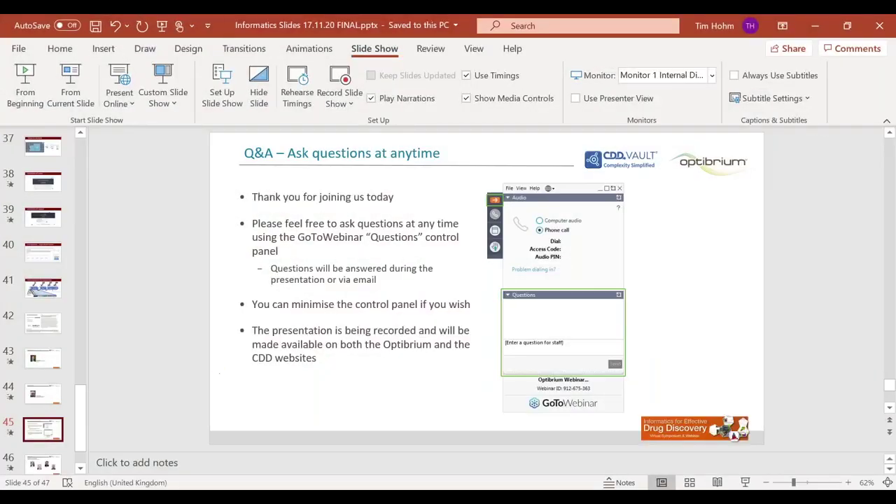
Step: Switch to PowerPoint and start the slide show from the Q&A slide
{"action": "left_click", "coordinate": [745, 482]}
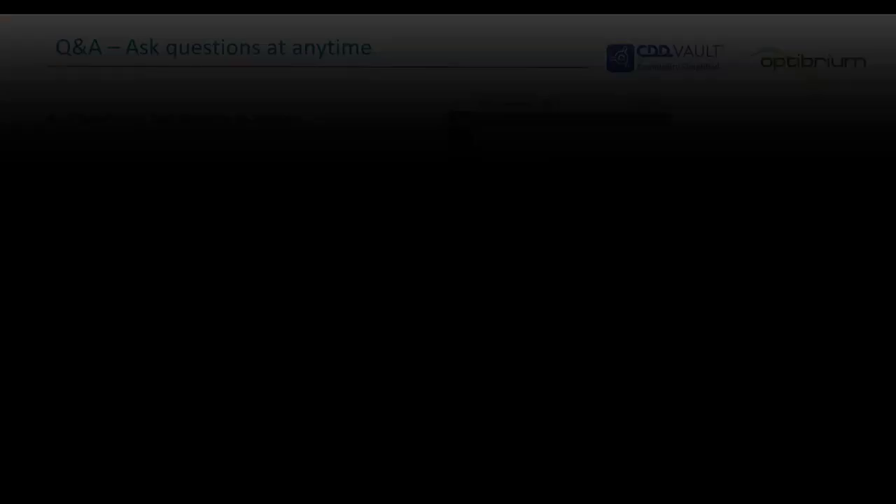